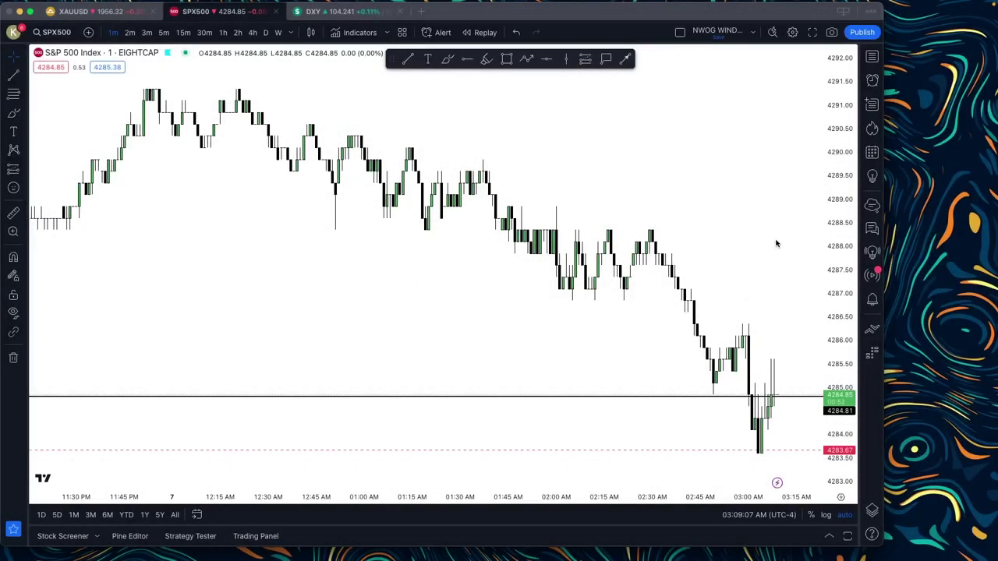
Load the SPX500 symbol from the watchlist into the DXY chart tab.
drag(622, 232, 418, 226)
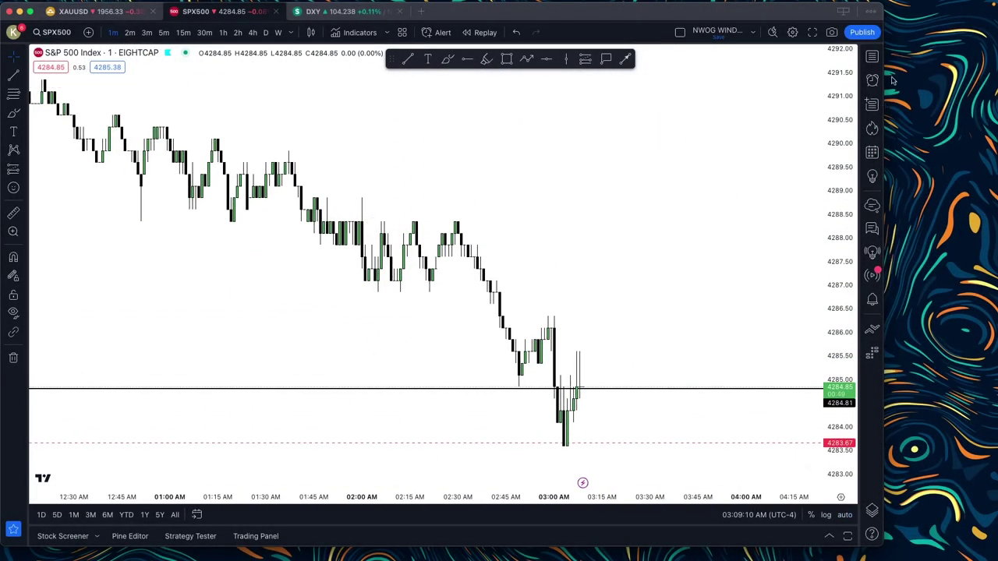
click(872, 56)
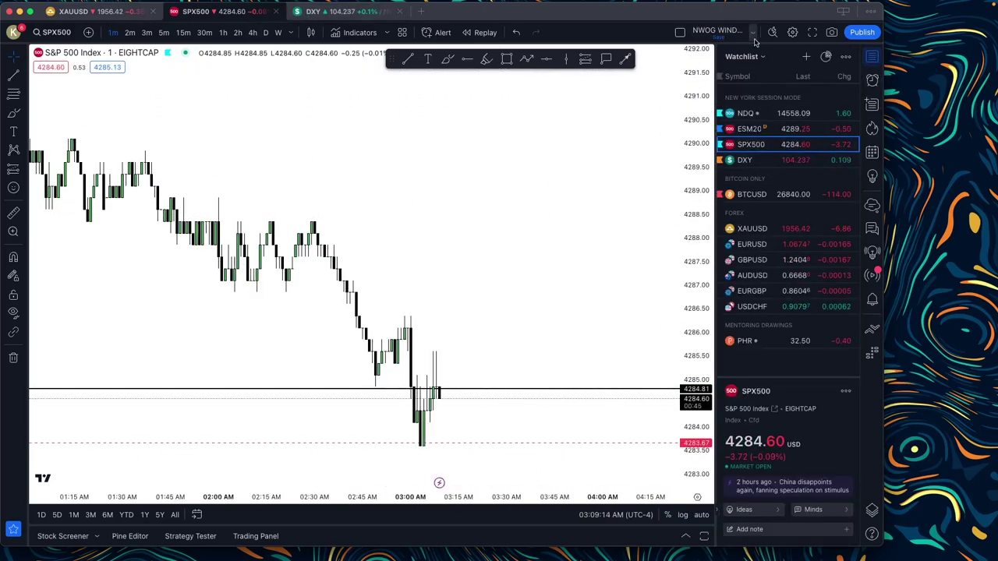
click(324, 10)
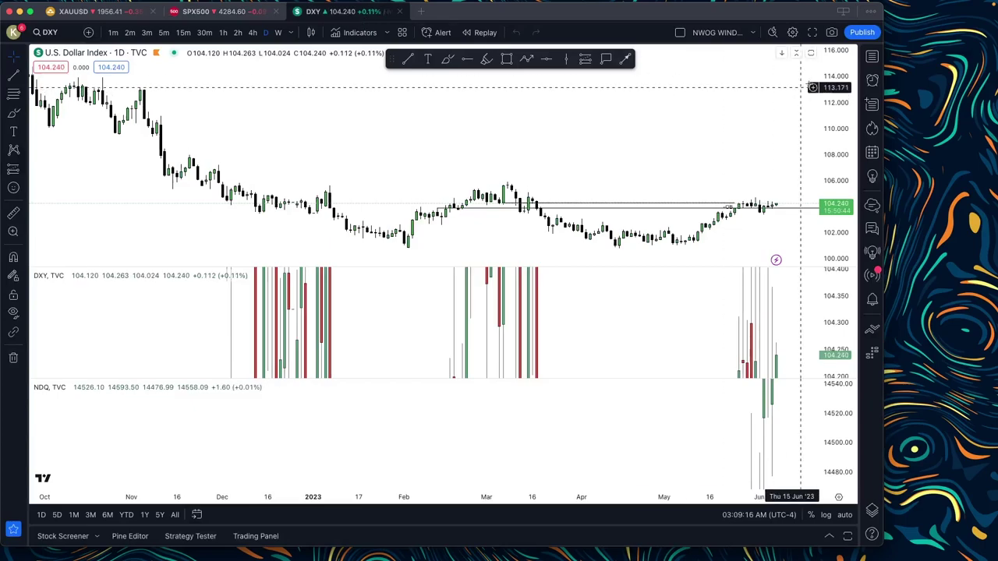
click(872, 57)
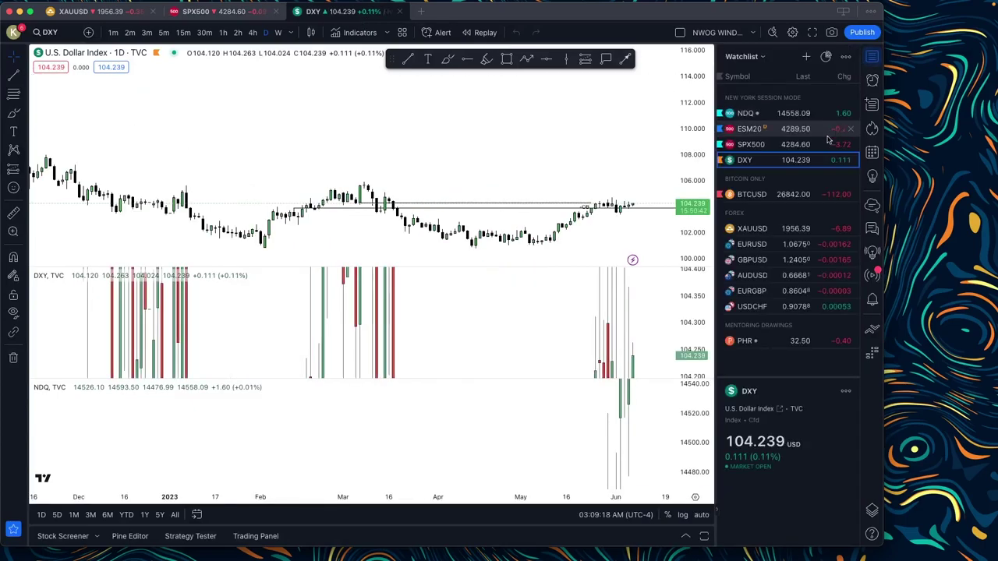
click(770, 145)
Load the LIVE CHARTS layout in this tab, reloading without saving the current layout's changes.
click(752, 32)
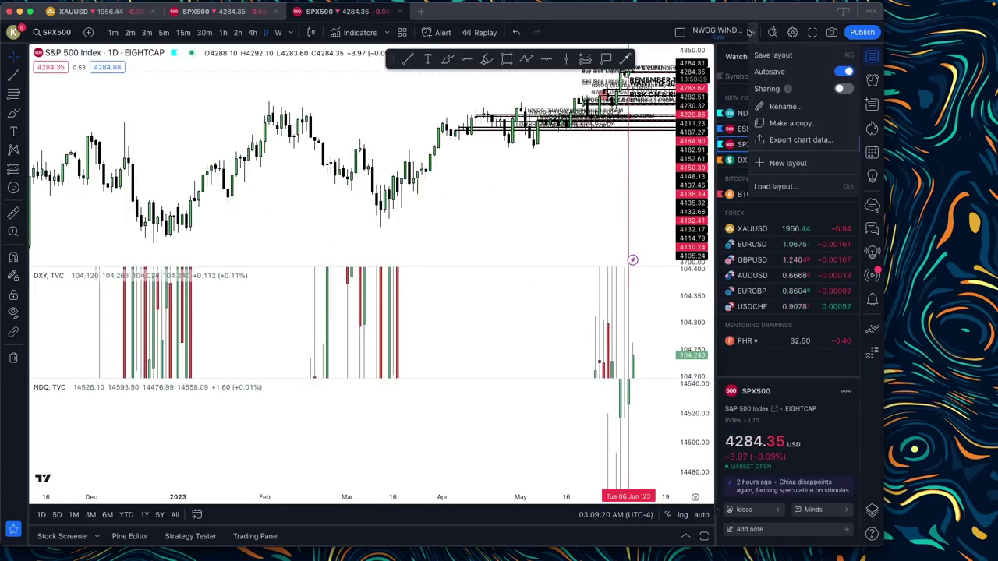
click(787, 204)
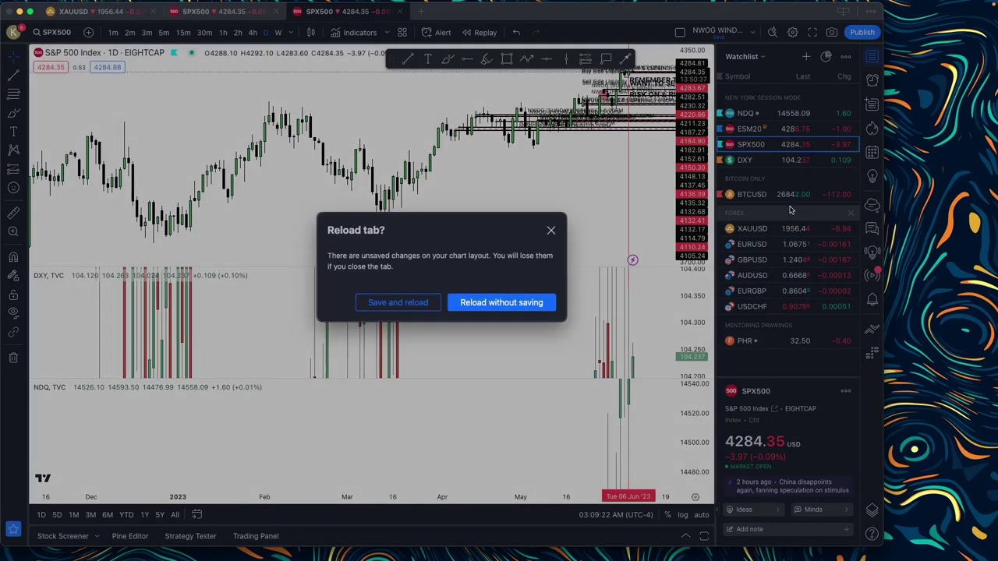
click(483, 309)
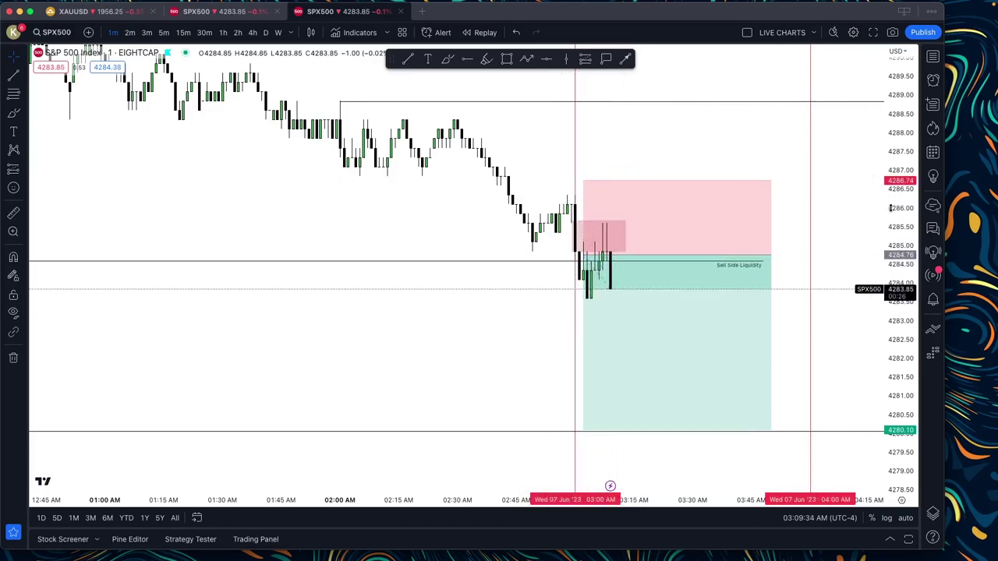
Adjust the short position on the SPX500 chart, setting its stop to about 4286.57 and its target to about 4280.04.
drag(891, 206, 891, 234)
scroll(741, 390, down, 3)
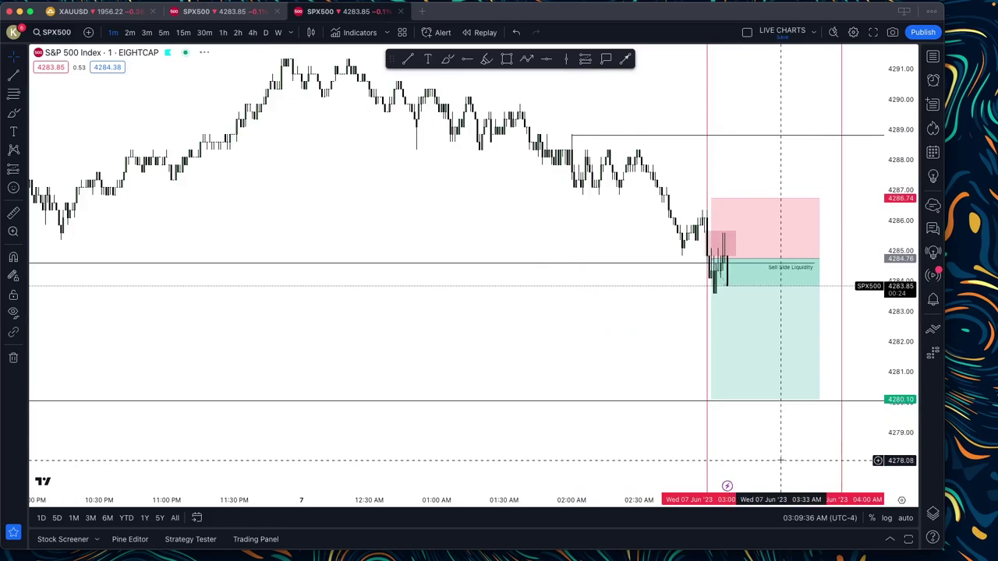
drag(780, 459, 607, 455)
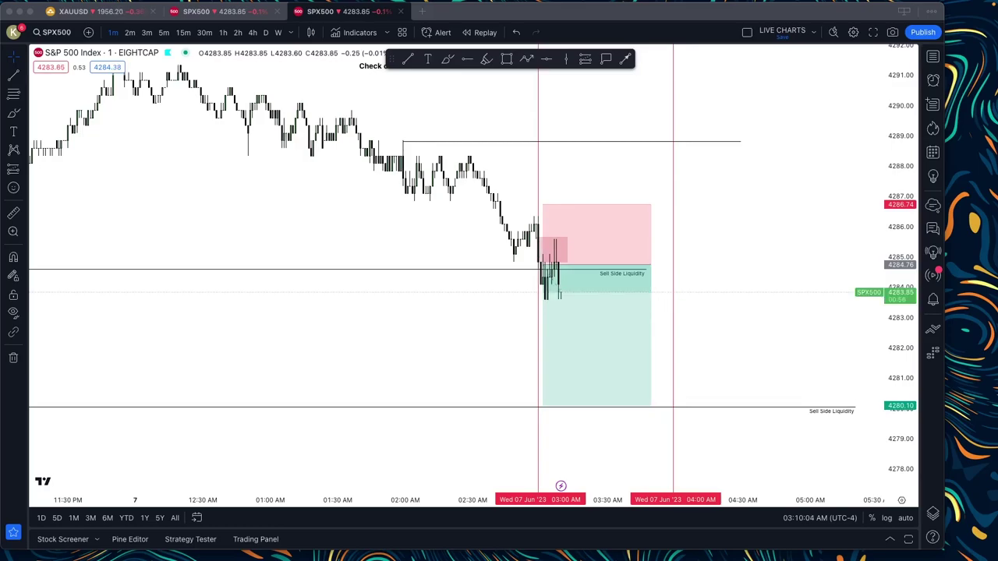
scroll(728, 338, up, 5)
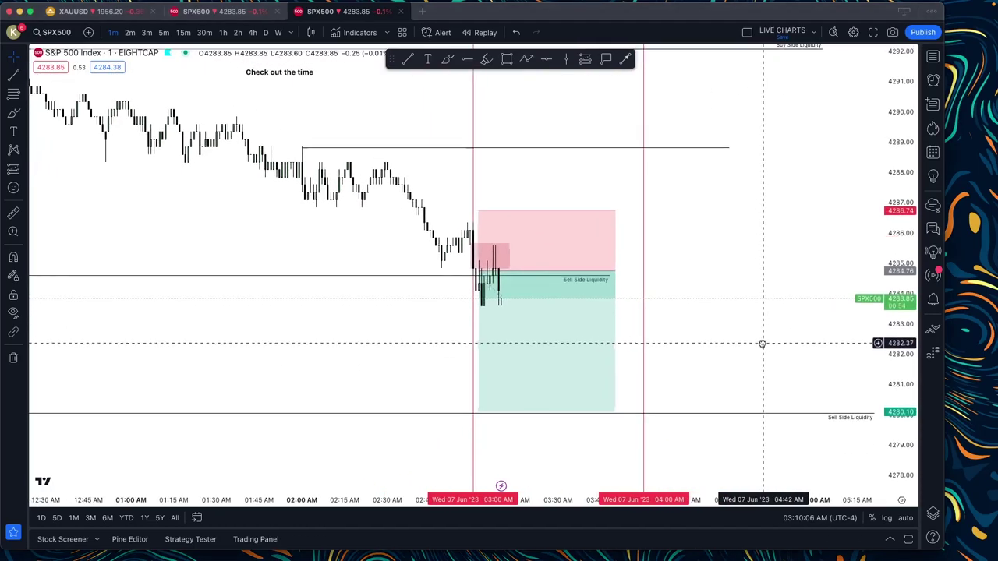
drag(772, 385, 795, 390)
click(522, 289)
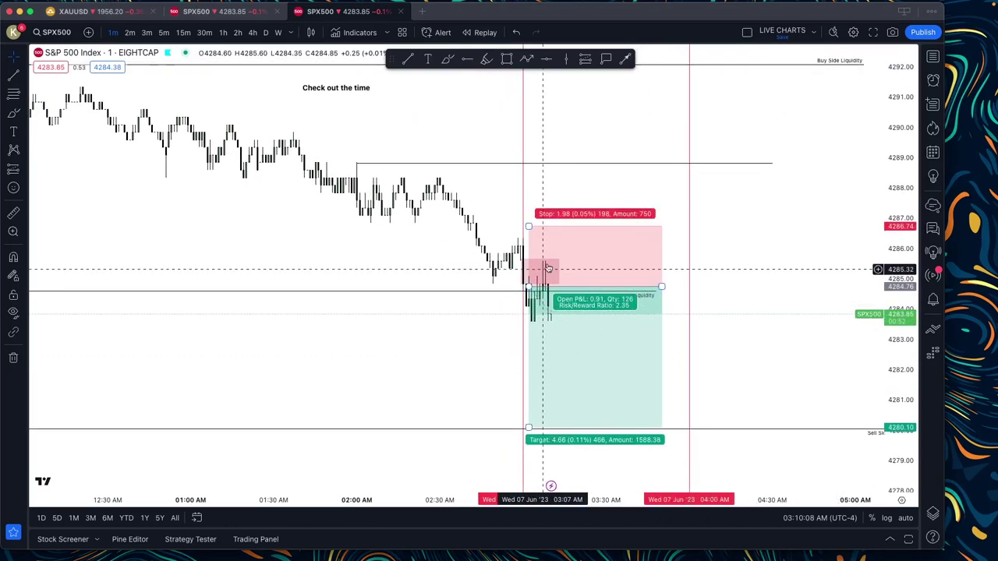
drag(528, 226, 528, 232)
click(784, 319)
scroll(724, 391, up, 1)
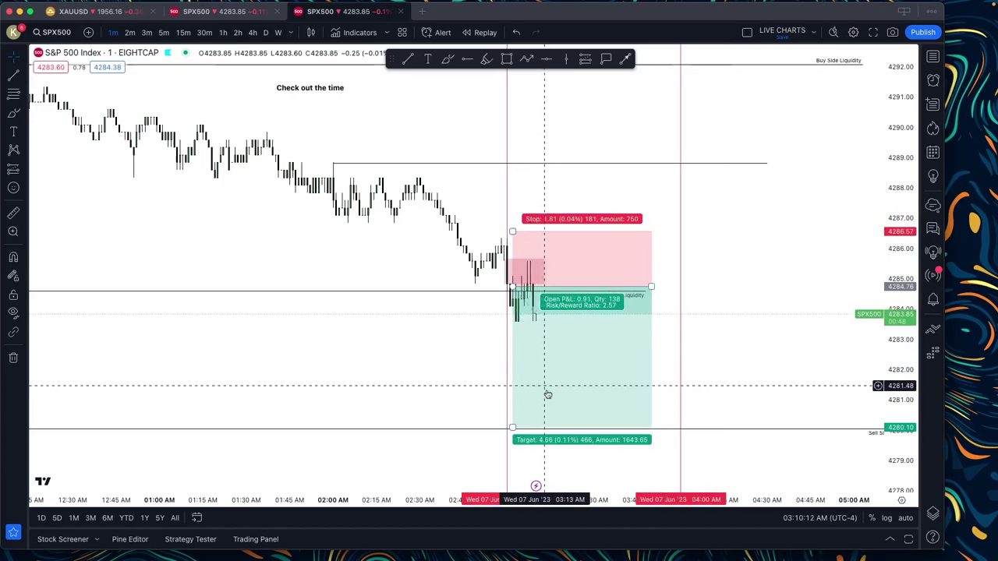
click(514, 428)
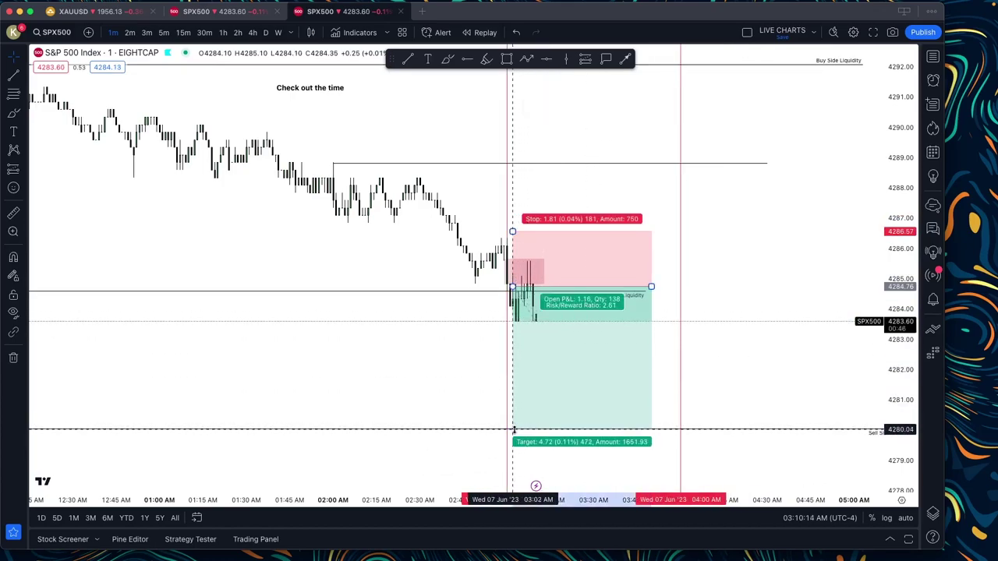
click(735, 379)
scroll(801, 376, up, 1)
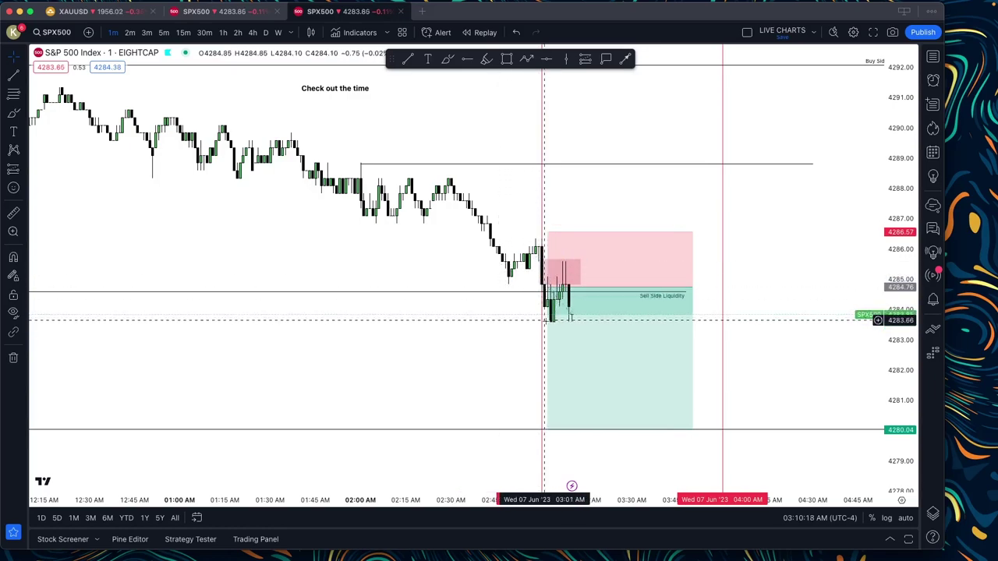
Tighten the short position's stop level to about 4286.44, then deselect the drawing.
click(540, 271)
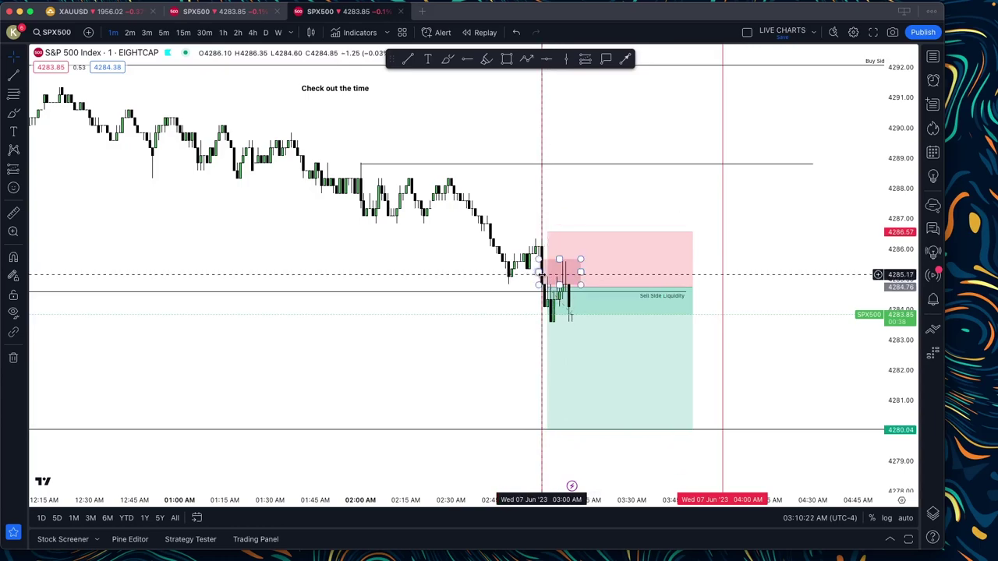
click(556, 278)
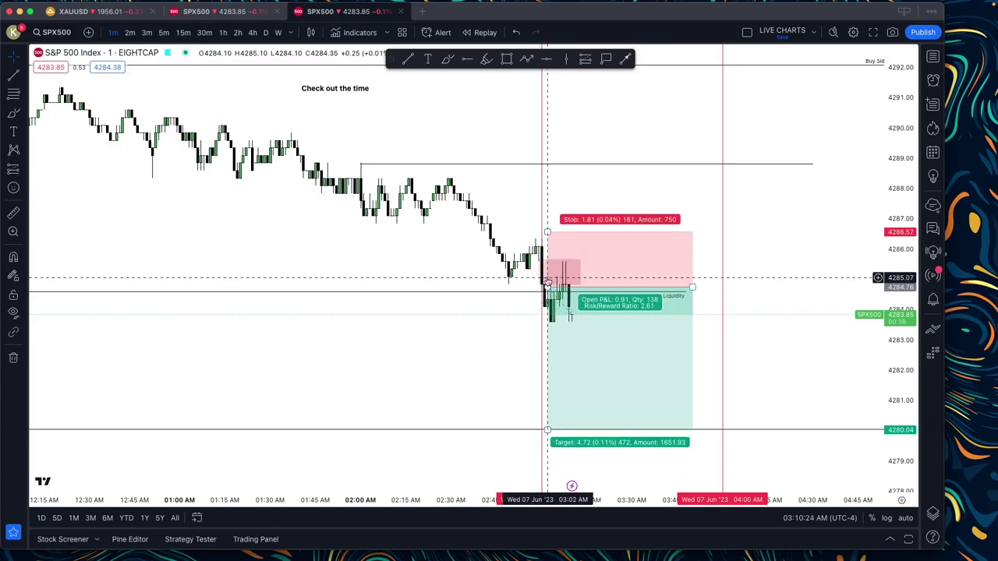
click(526, 271)
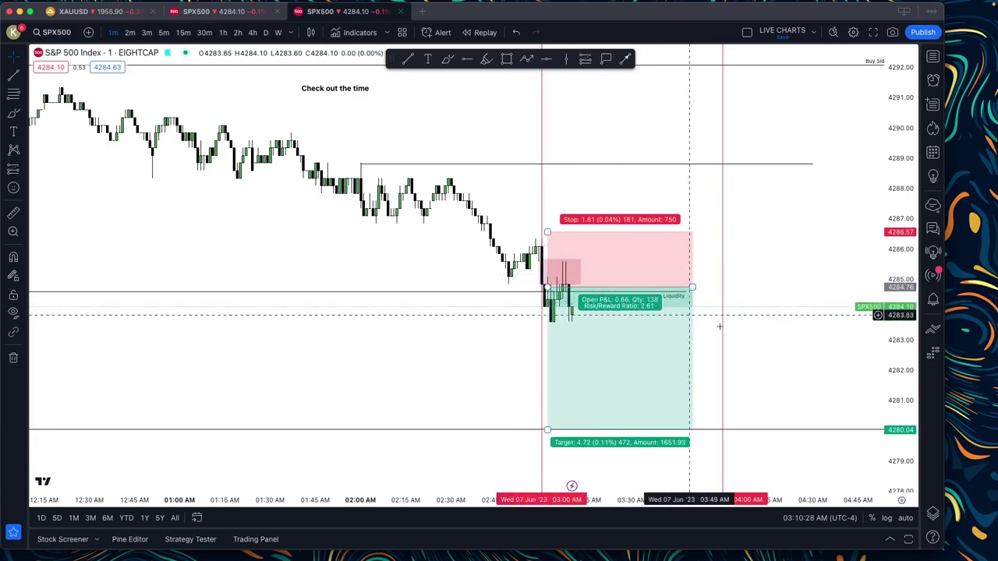
click(538, 260)
drag(538, 242, 538, 246)
key(Escape)
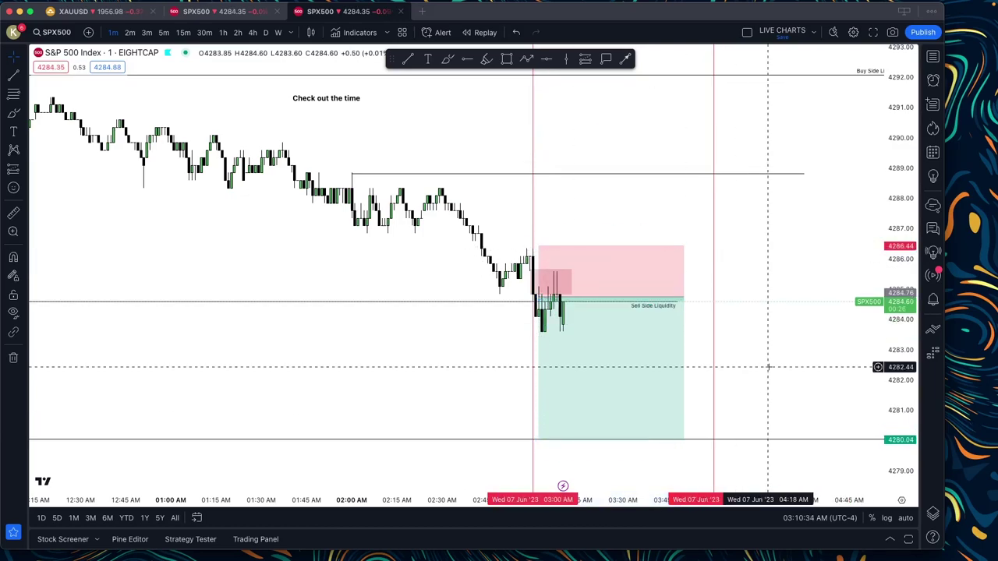
Extend the end of the red fair value gap rectangle inside the short position to about 03:38 AM.
drag(572, 283, 647, 283)
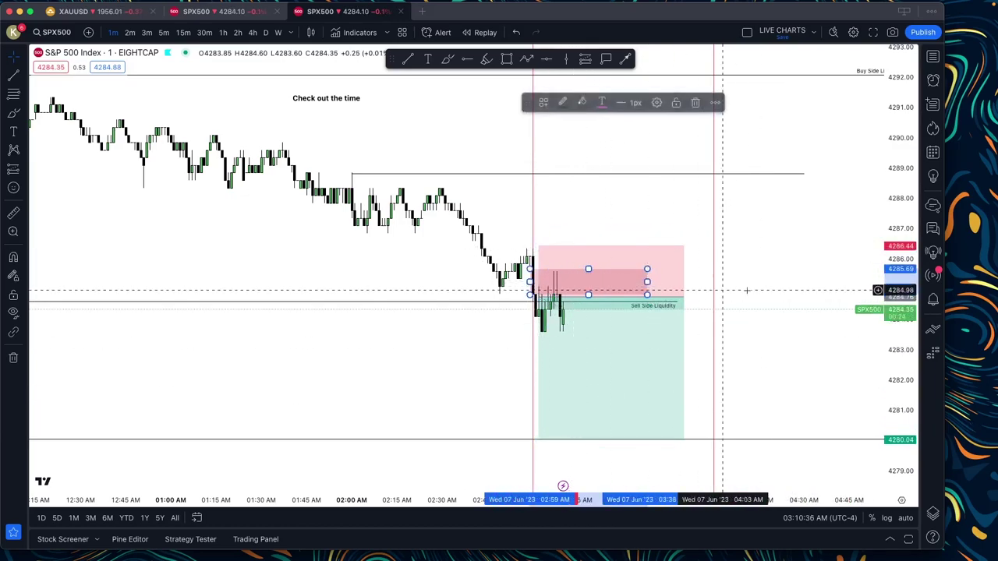
click(553, 261)
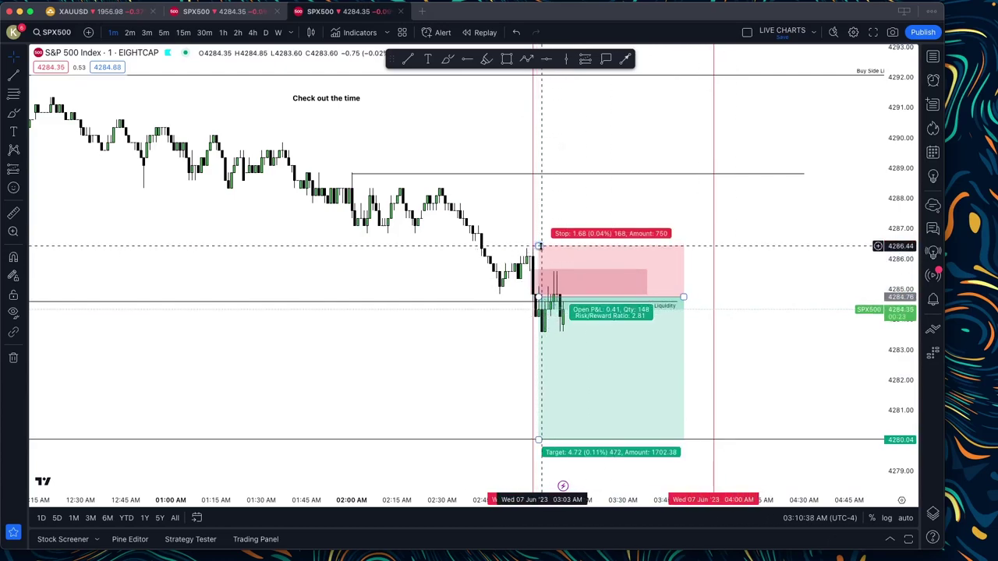
drag(597, 424, 594, 383)
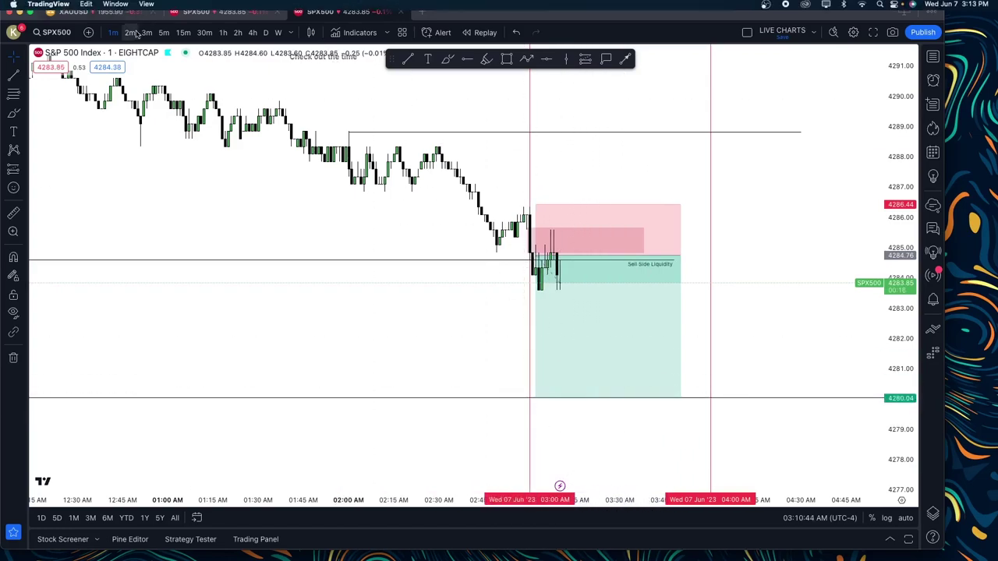
Switch the SPX500 chart to the 5-minute timeframe.
click(163, 32)
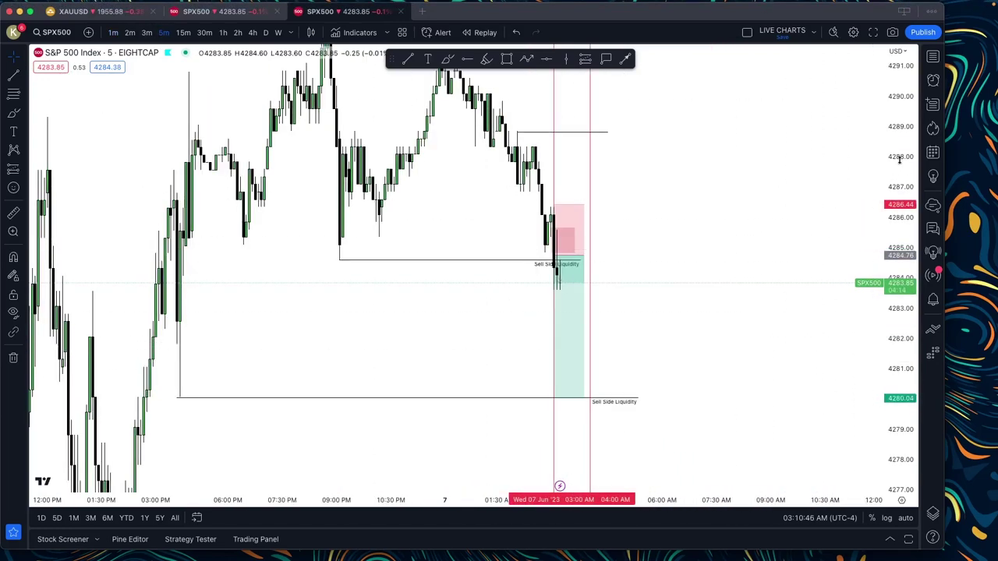
drag(889, 223, 883, 342)
scroll(881, 335, down, 3)
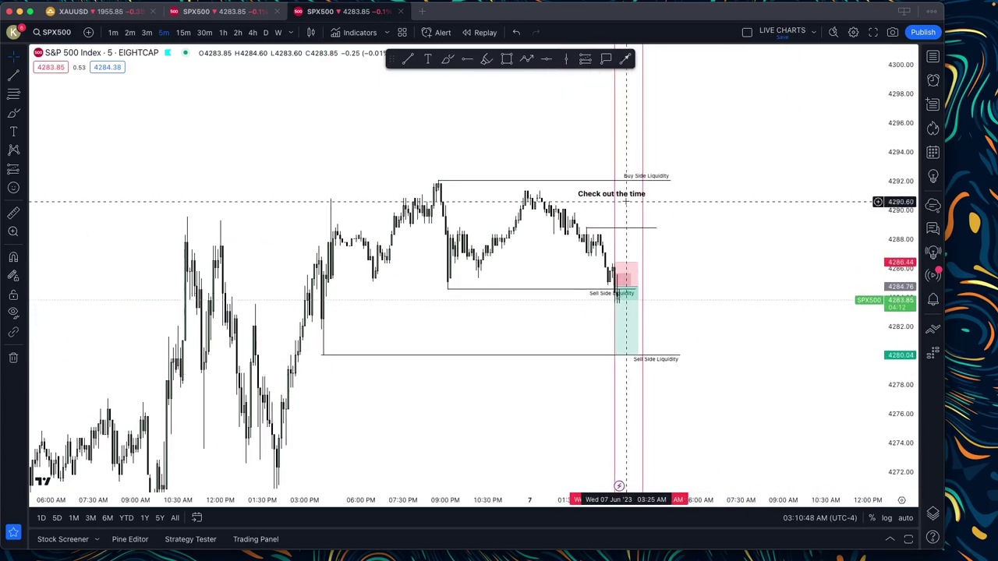
Delete the "Check out the time" text label below the Buy Side Liquidity line.
drag(816, 216, 730, 215)
key(Delete)
scroll(675, 337, up, 1)
scroll(675, 343, down, 2)
scroll(705, 367, up, 2)
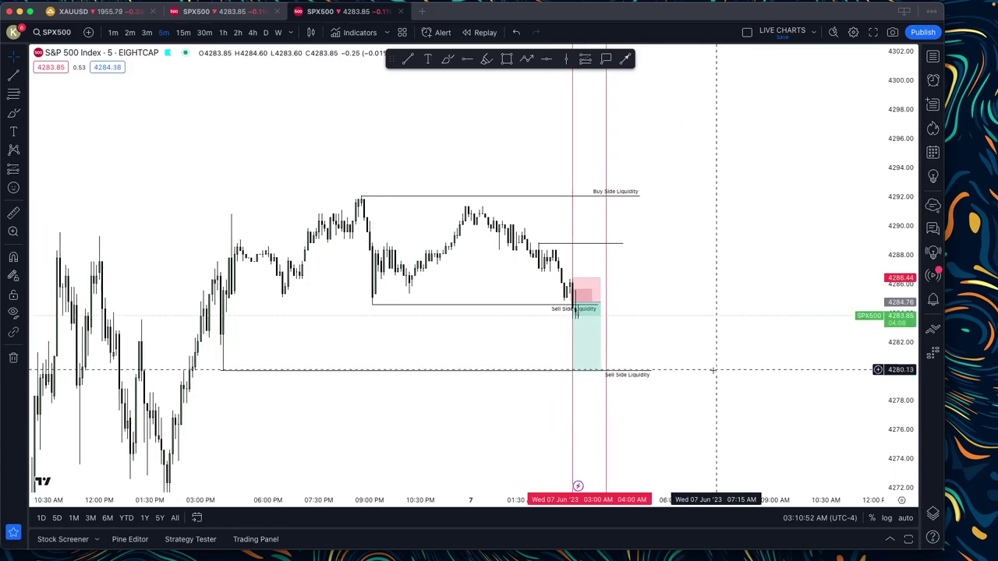
drag(895, 322, 896, 226)
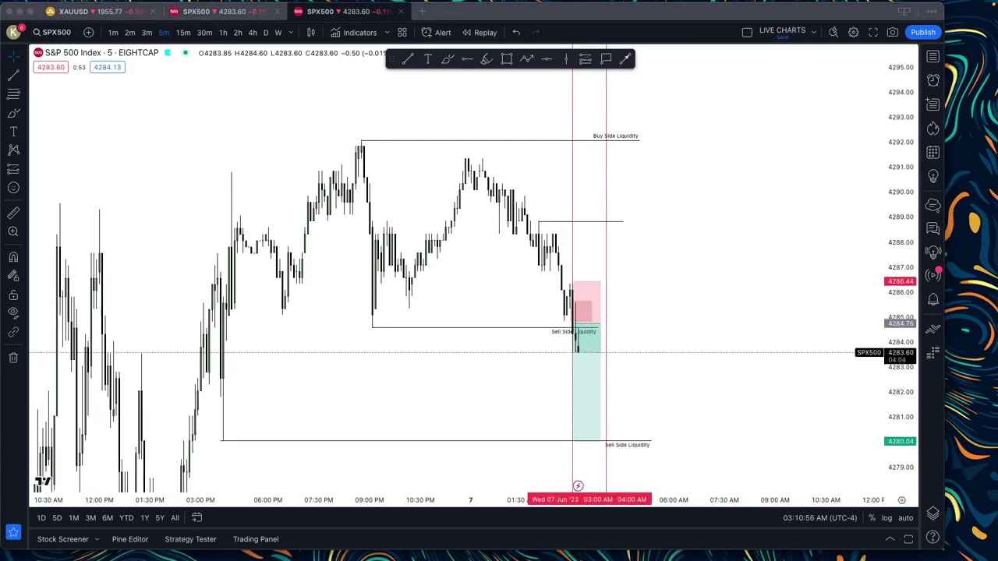
key(super+Tab)
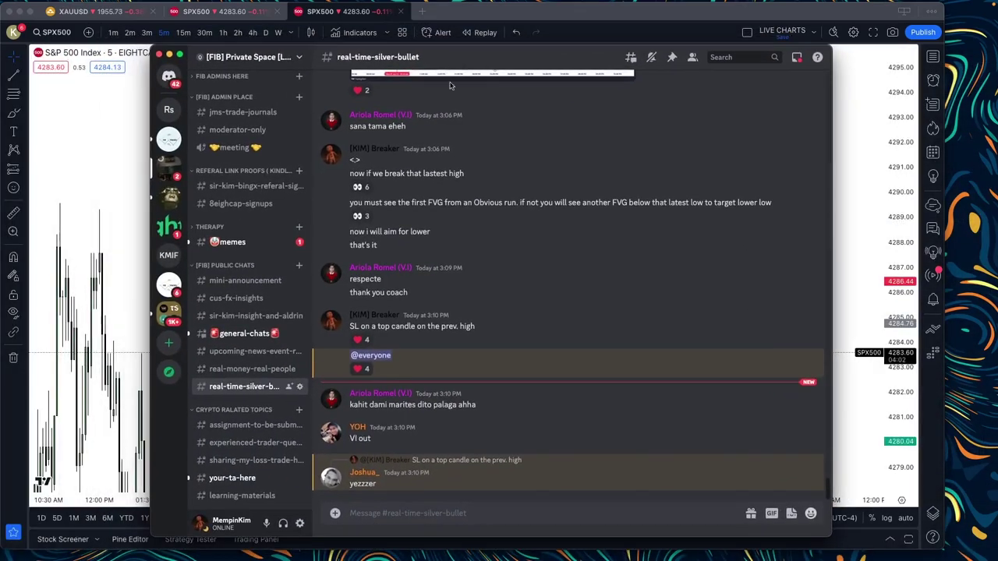
text(on)
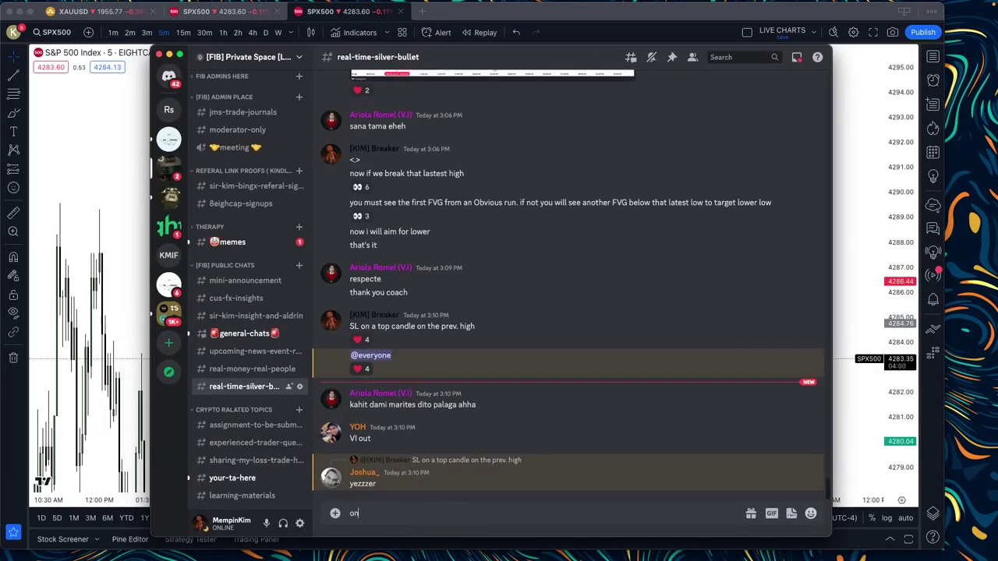
text( a 5m)
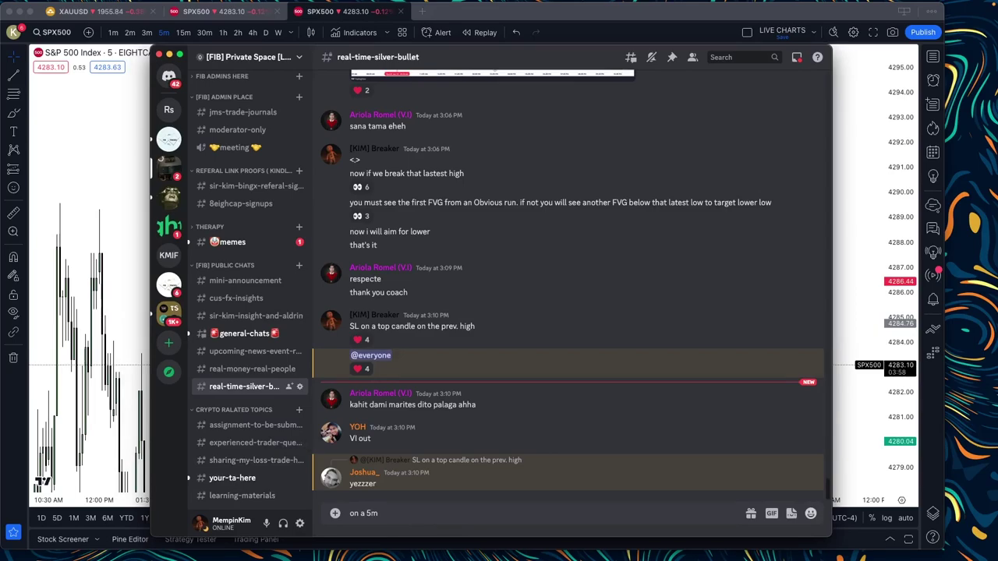
text( tf what do you see? @)
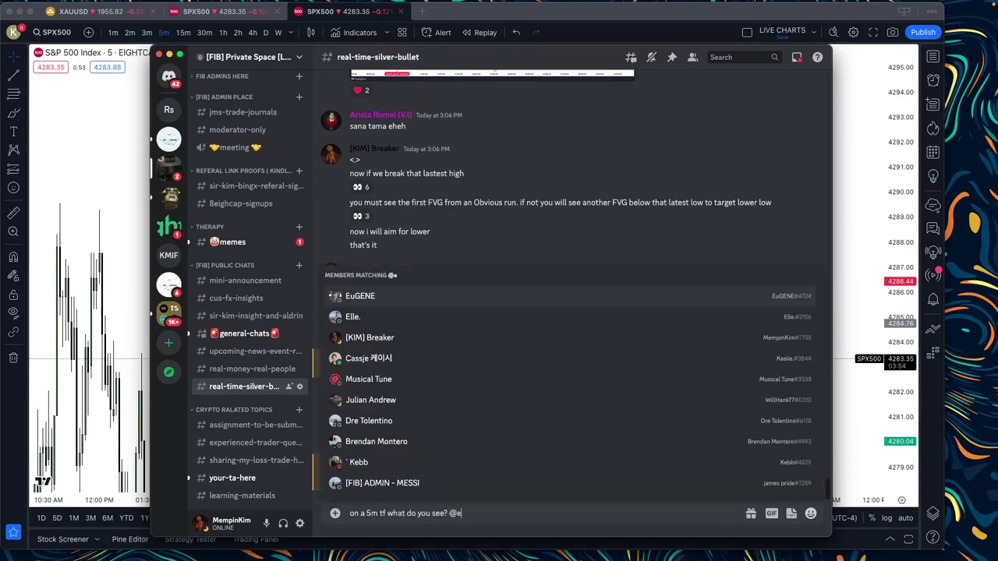
text(everyone)
key(Return)
key(Return)
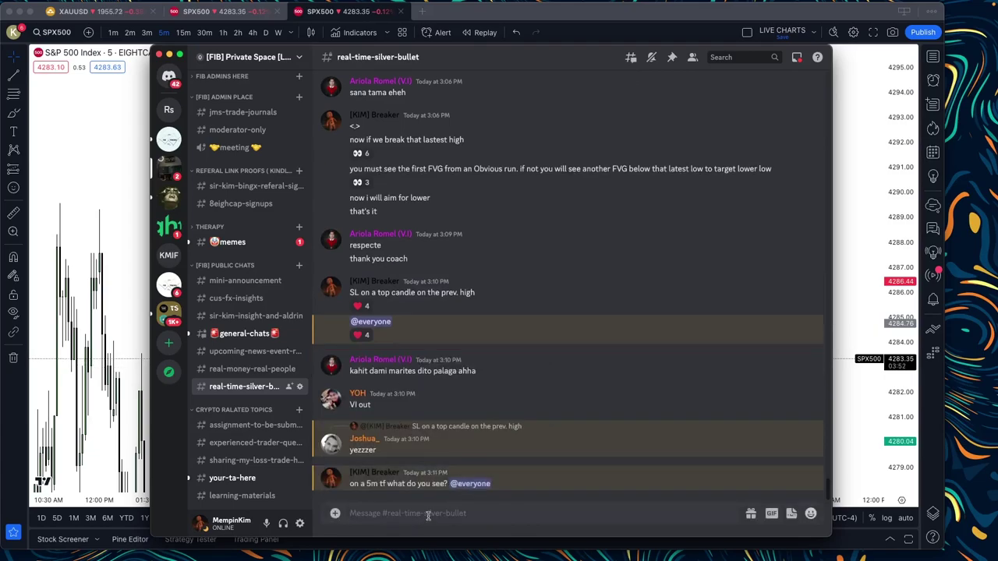
key(super+Tab)
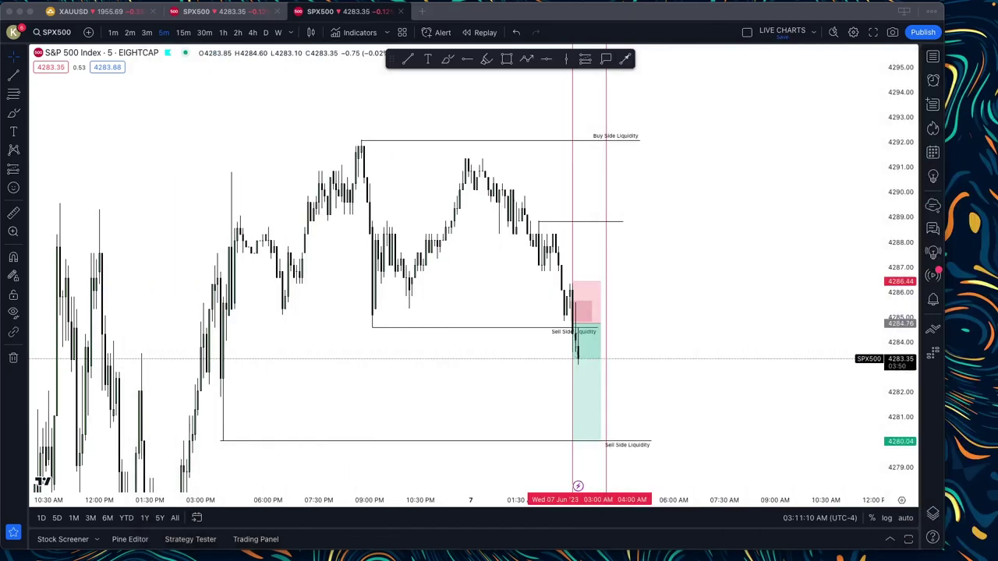
scroll(631, 381, right, 1)
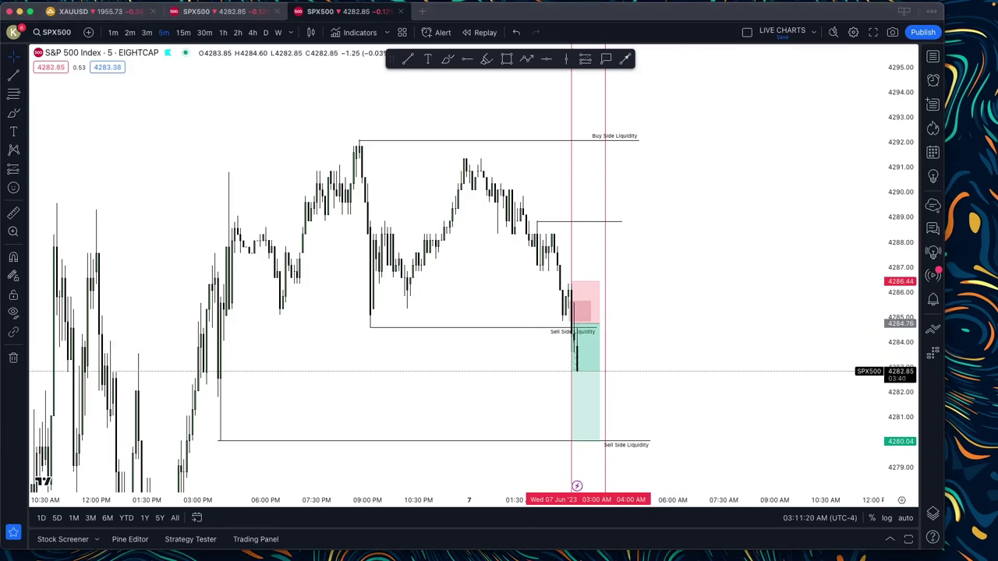
Switch to Discord, reposition its window over the chart and write the reply "correct" in the real-time-silver-bullet channel.
key(super+Tab)
drag(430, 85, 512, 77)
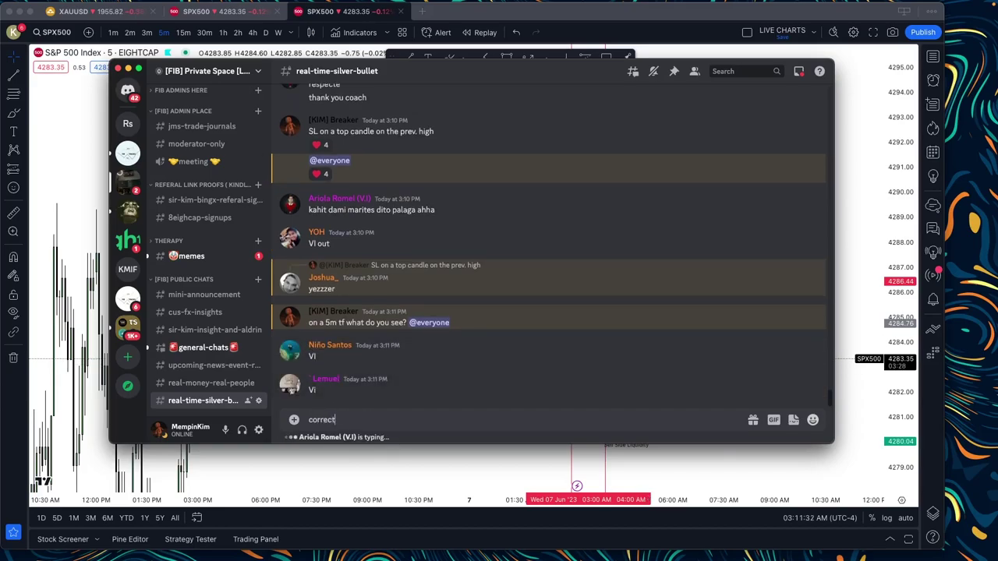
Switch back to TradingView and set the SPX500 chart to the 3-minute timeframe.
key(super+Tab)
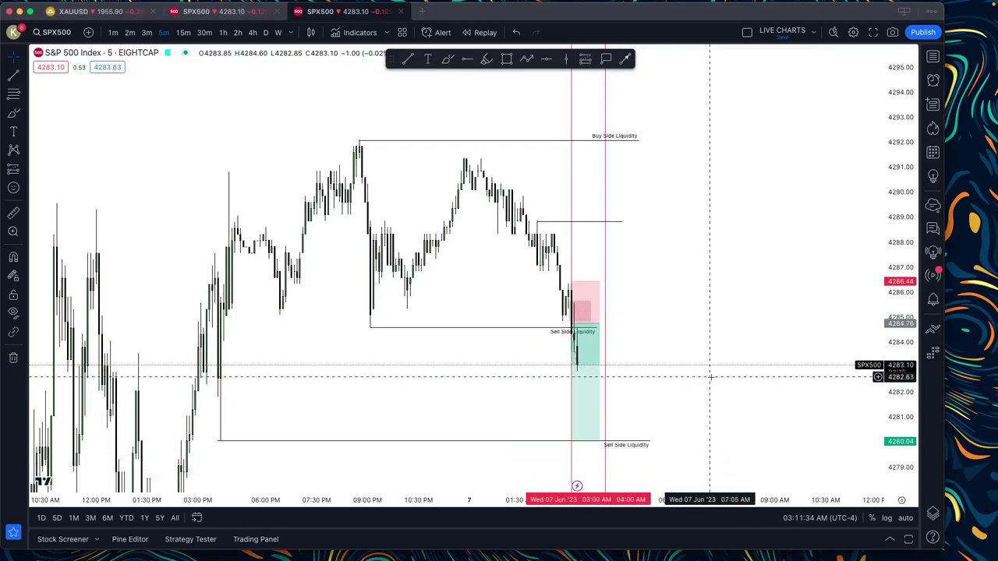
click(147, 32)
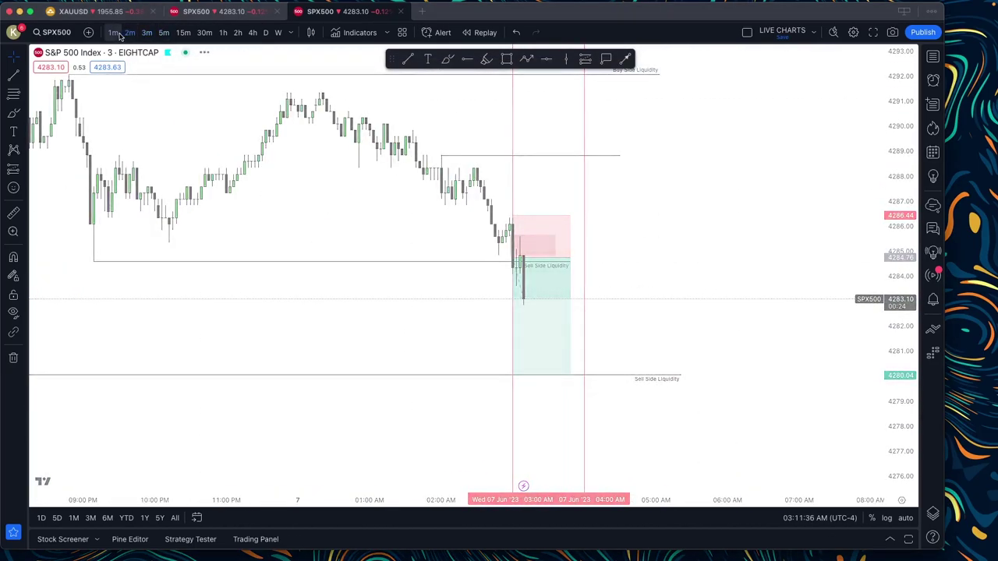
Set the SPX500 chart to the 1-minute timeframe and examine the whole short position down to its target.
click(113, 32)
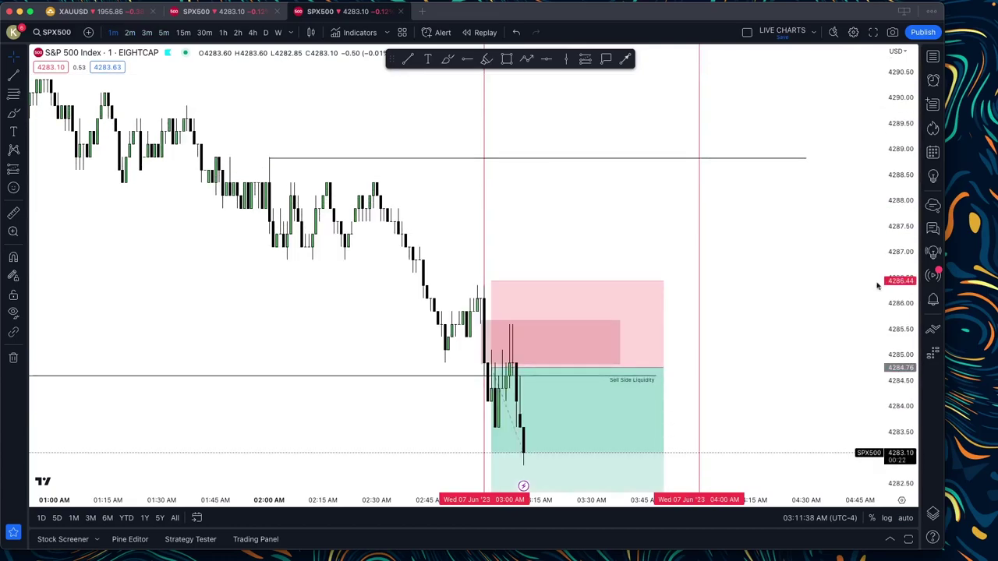
scroll(858, 301, up, 5)
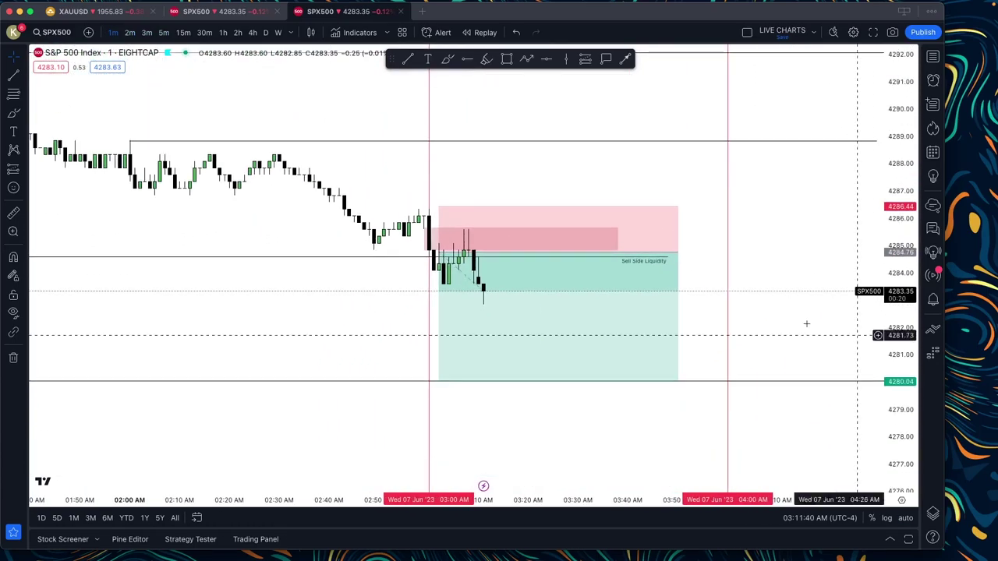
scroll(773, 320, down, 2)
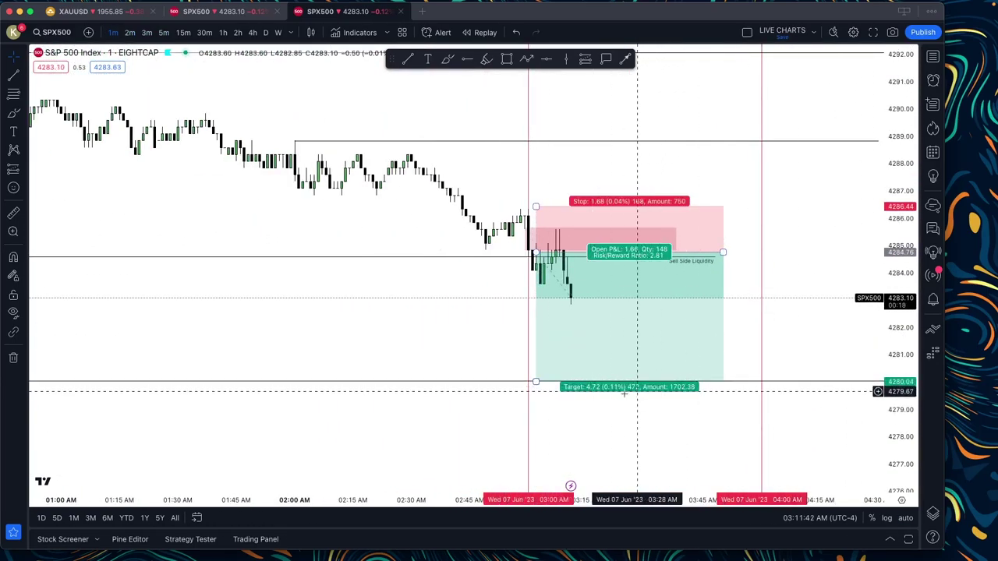
On the 30-minute timeframe, draw a horizontal trend line at about 4271.09 from the 6 June 1:00 PM low to about 7:00 AM on 7 June.
click(162, 32)
click(204, 32)
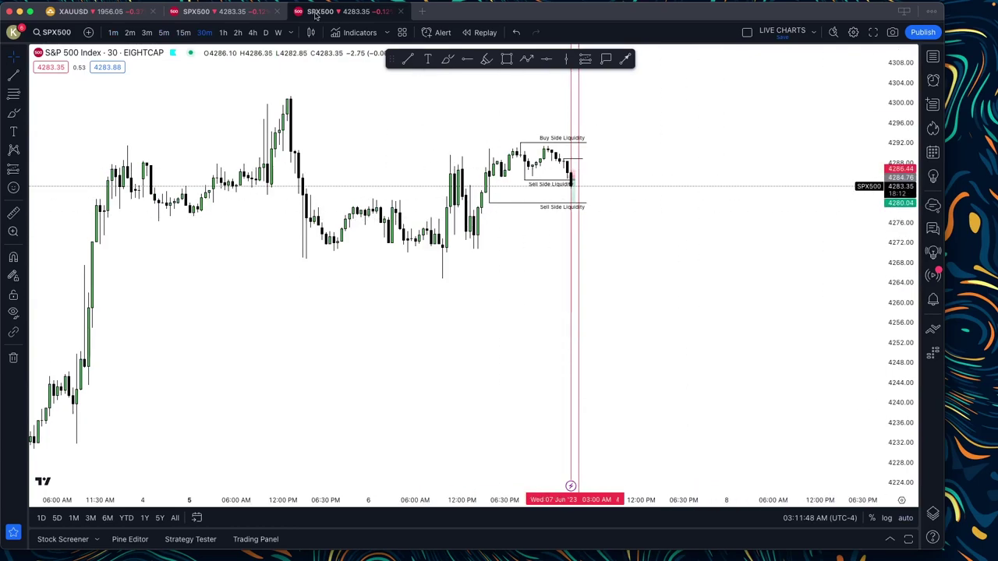
click(405, 62)
click(470, 247)
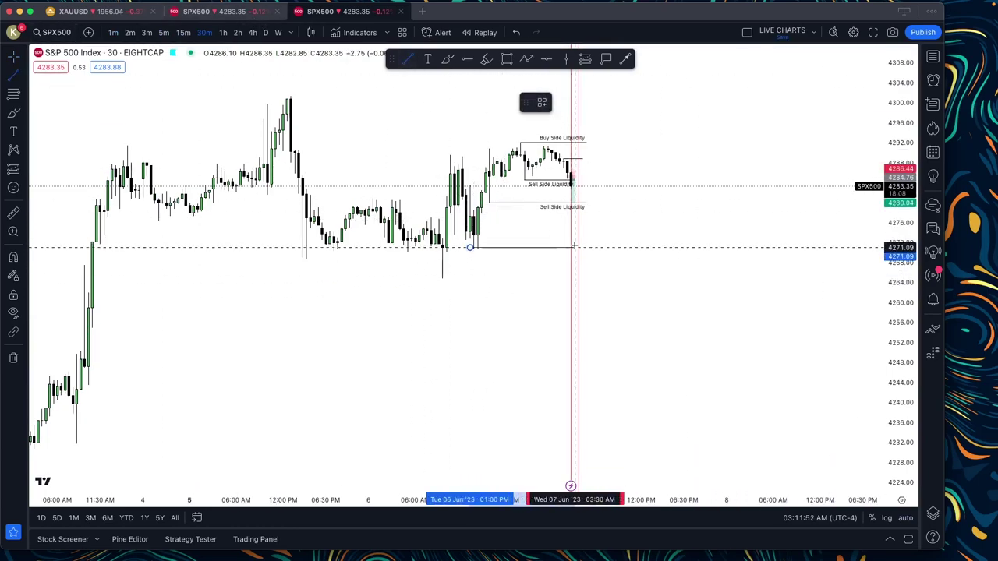
click(602, 247)
Apply the Sell Side Liquidity template to the new 4271.09 trend line.
click(542, 102)
click(560, 182)
scroll(616, 240, up, 1)
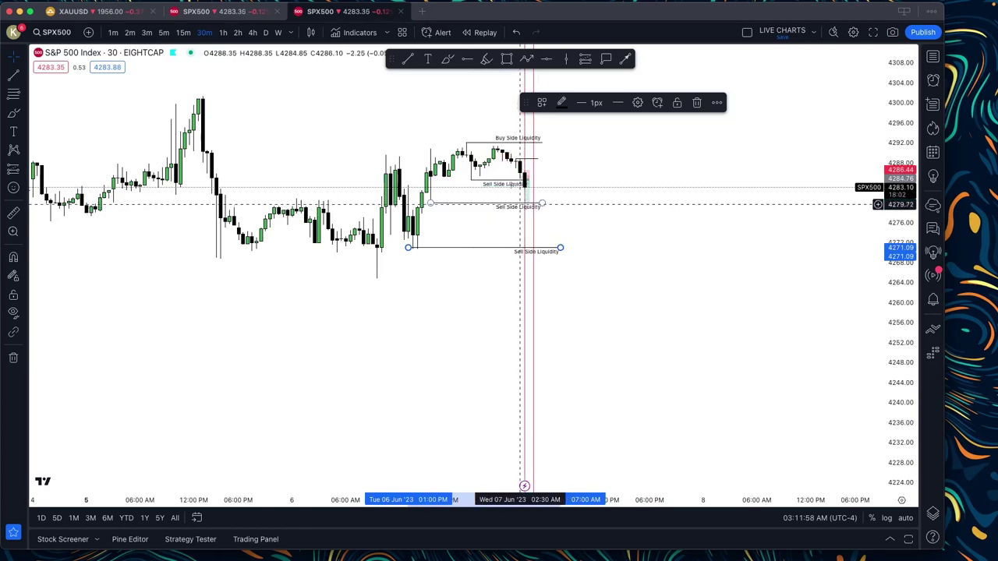
Return the chart to the 1-minute timeframe with an auto-fitted price scale and examine price action around the short entry.
click(129, 32)
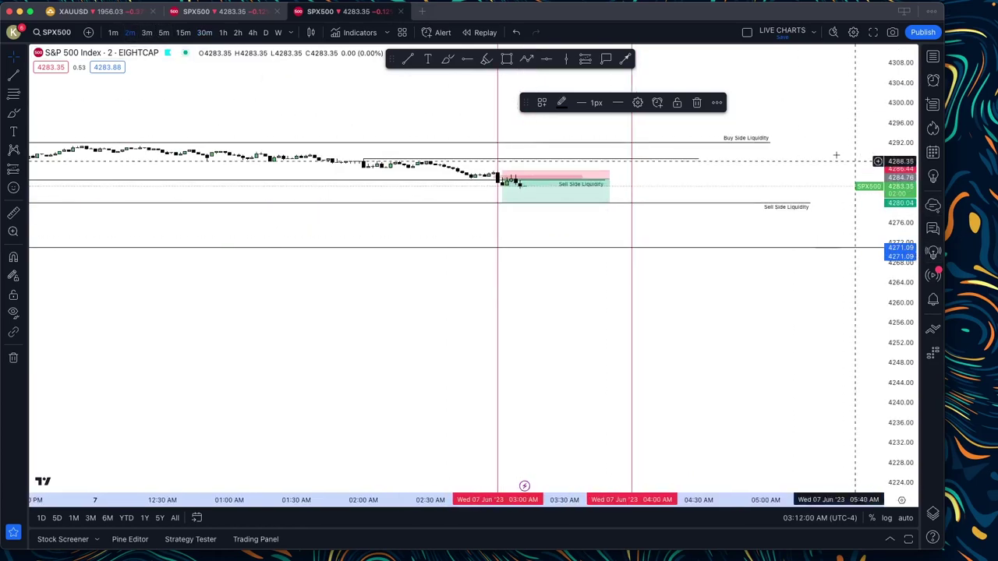
key(1)
key(Return)
double_click(896, 258)
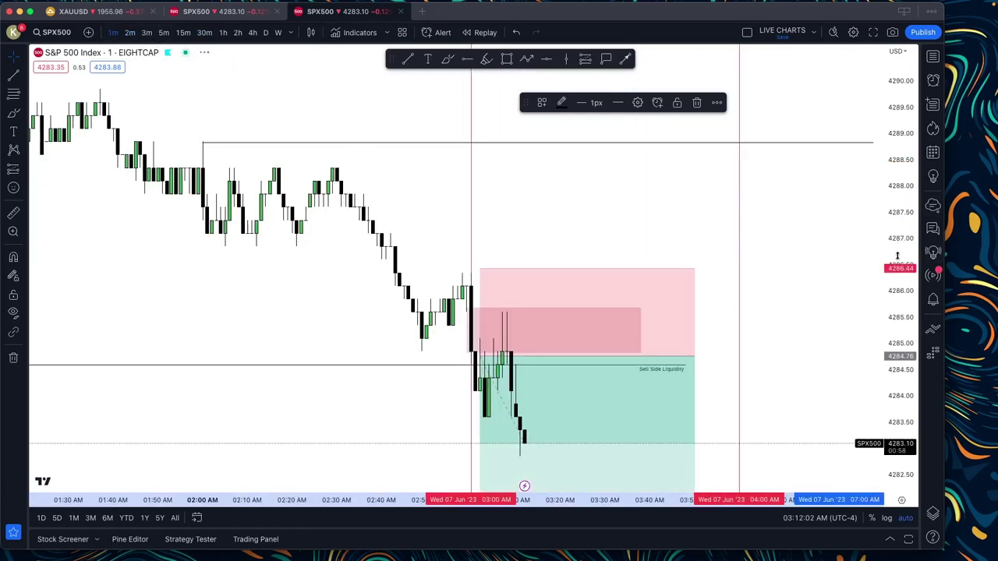
scroll(822, 363, left, 2)
scroll(667, 276, right, 4)
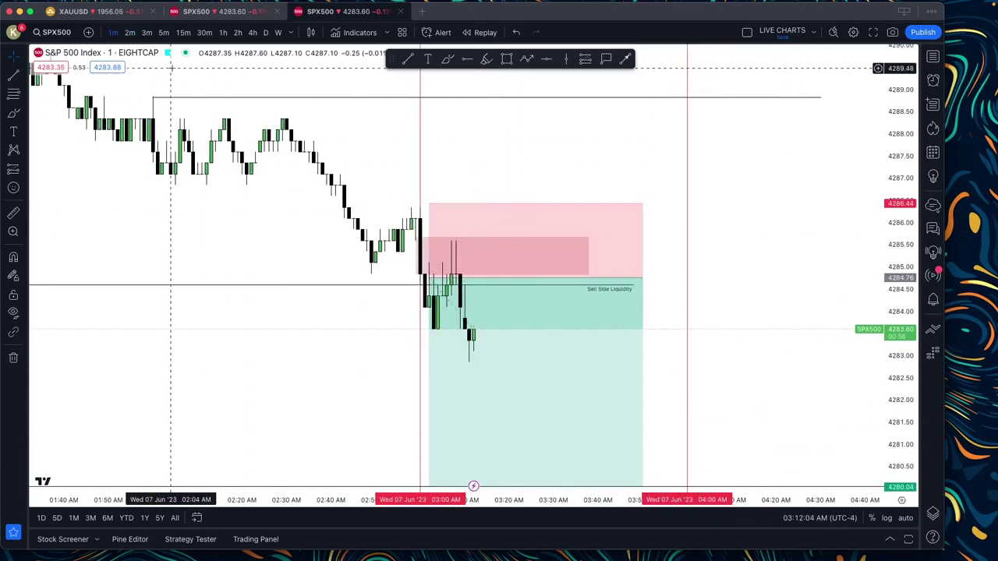
On the 5-minute timeframe, shorten the 4280.04 Sell Side Liquidity line so it ends at about 5:00 AM.
key(5)
key(Return)
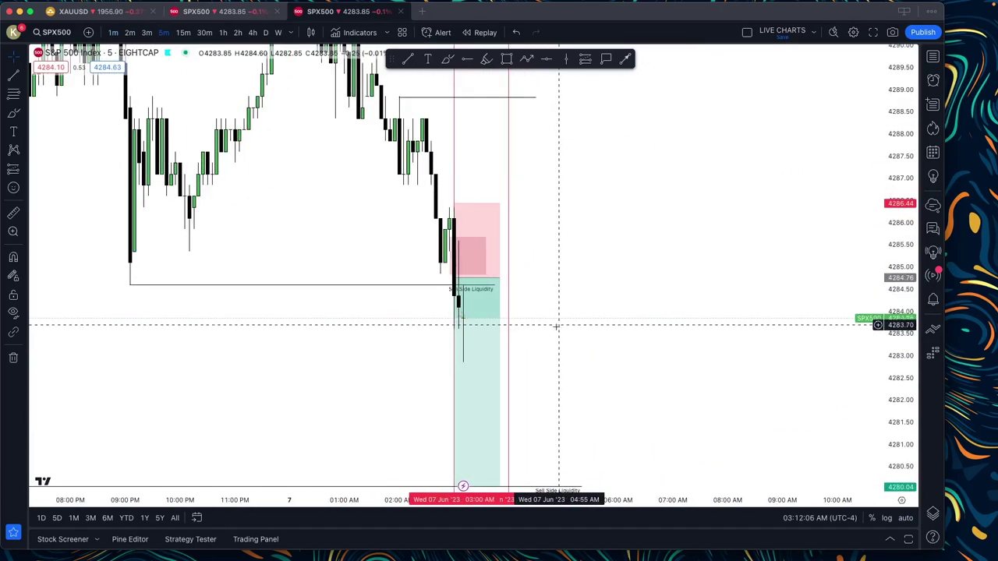
click(459, 312)
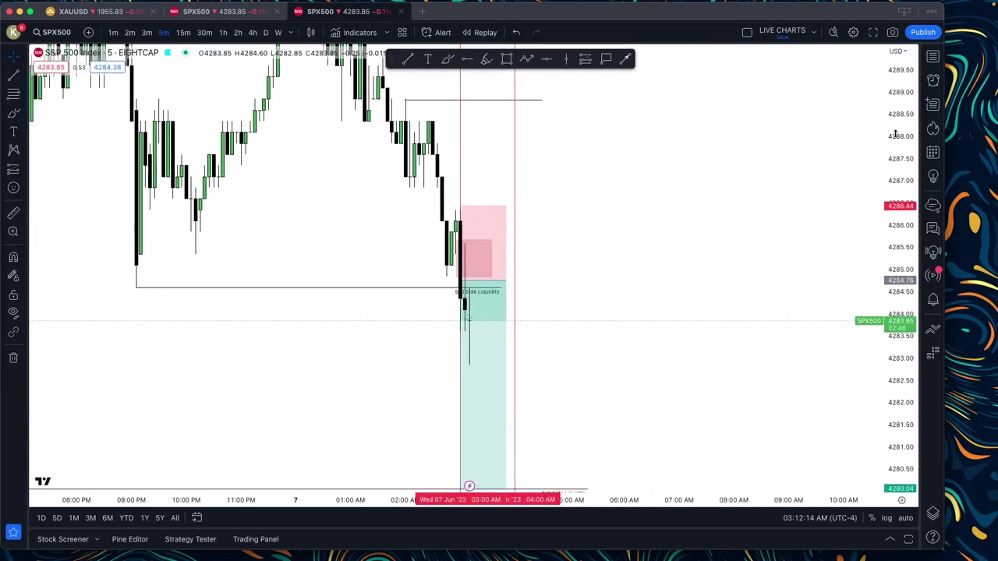
drag(902, 296, 902, 343)
scroll(485, 327, down, 1)
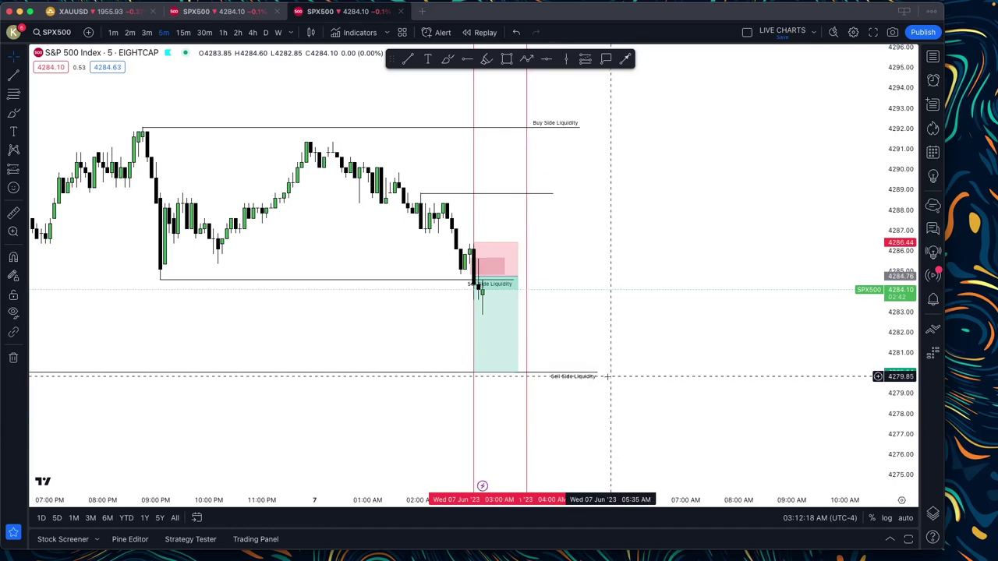
drag(597, 375, 583, 372)
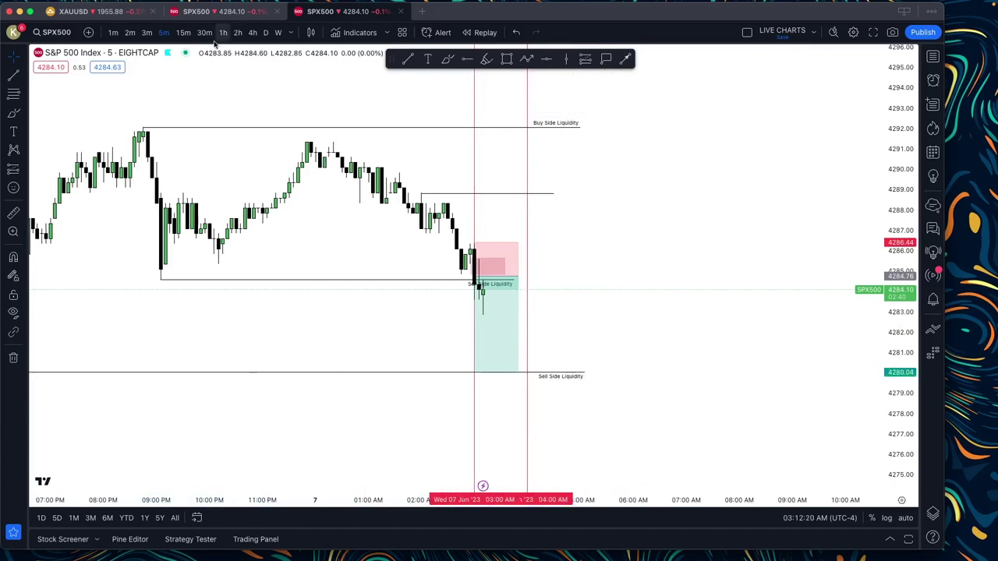
On the 1-minute timeframe, draw a thin rectangle over the price gap from about 4284.12 at 3:09 AM to about 3:18 AM.
click(129, 31)
click(113, 32)
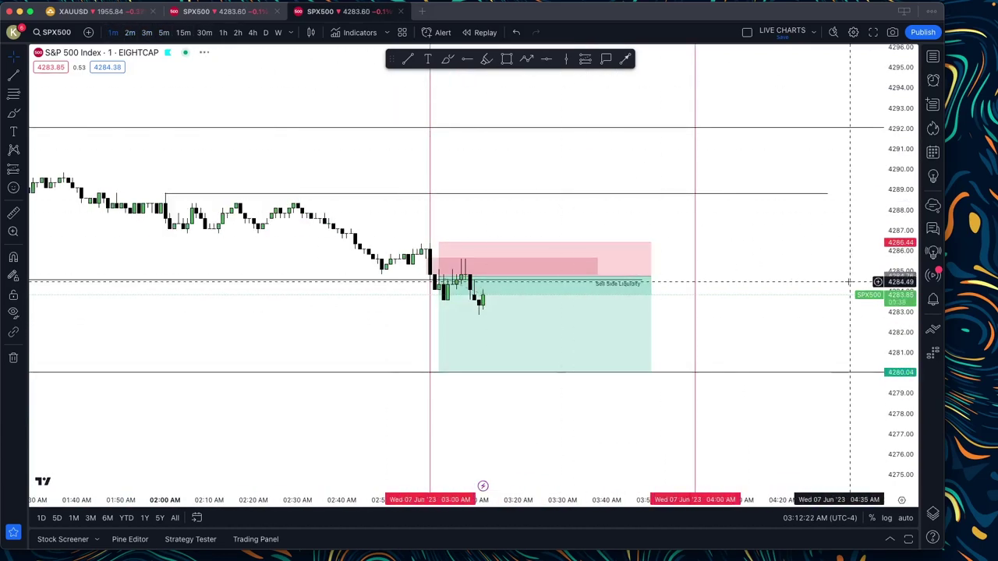
drag(893, 310, 892, 234)
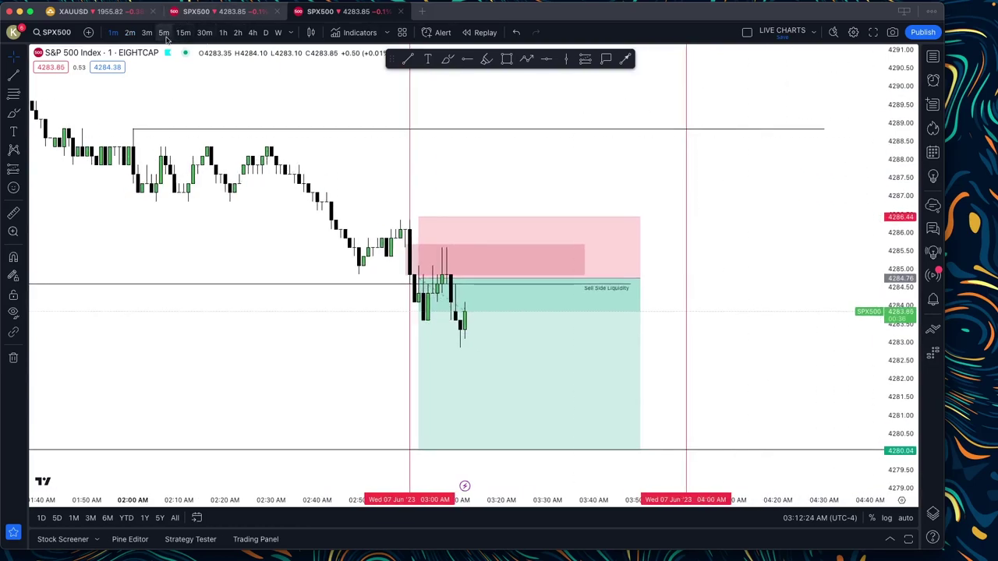
click(506, 59)
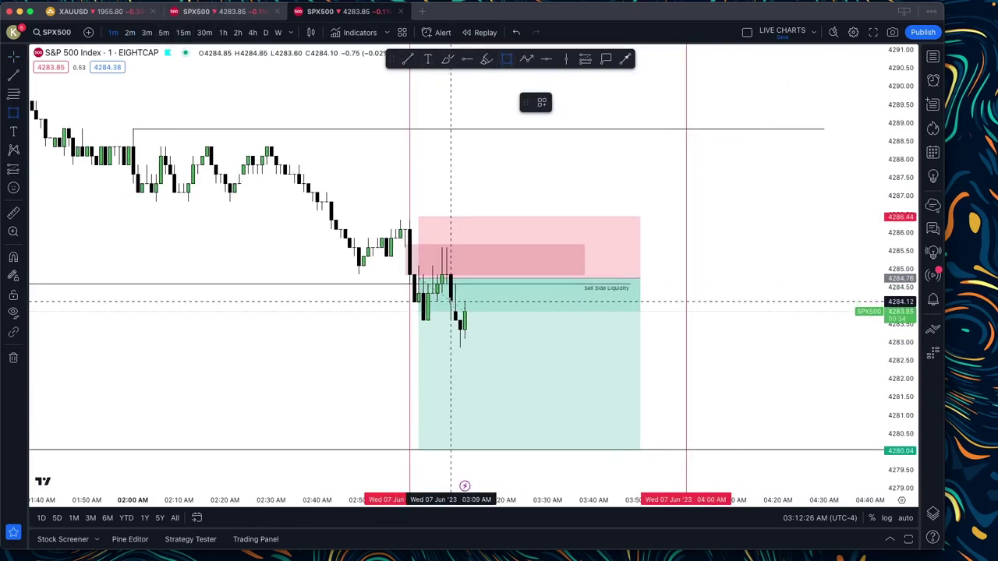
drag(450, 301, 492, 308)
click(795, 291)
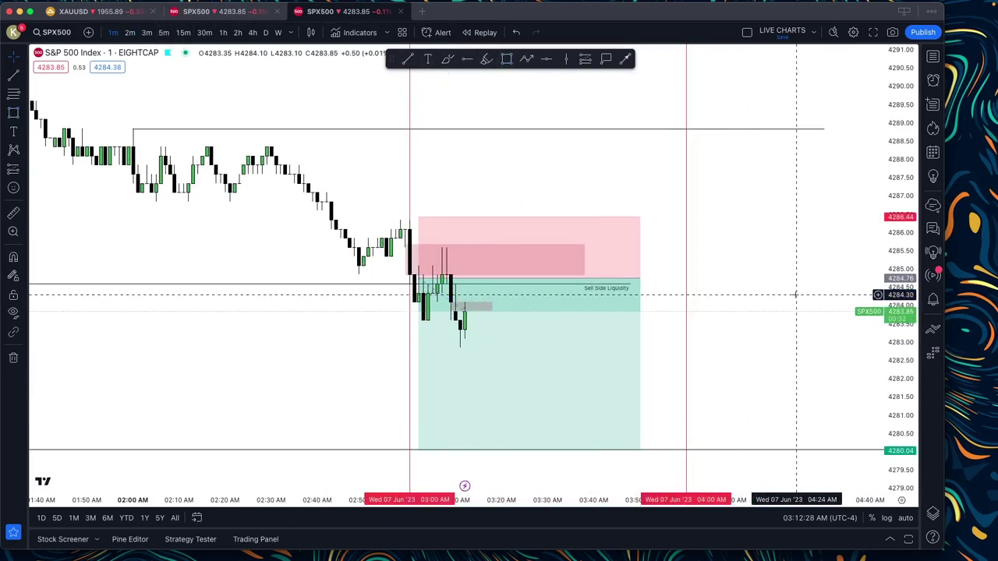
Select the thin gap rectangle and extend it to about 3:45 AM on the 5-minute timeframe.
click(610, 316)
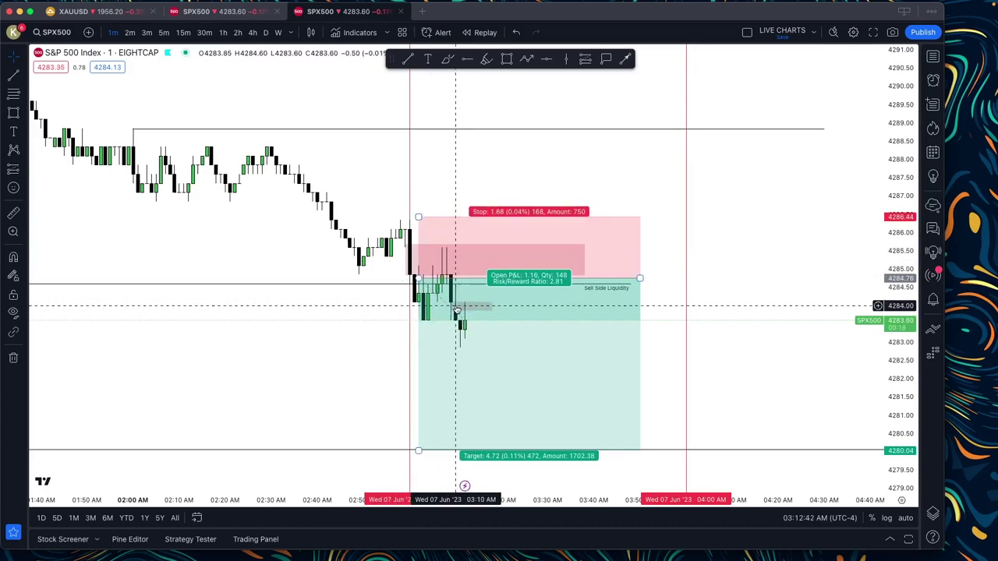
click(451, 306)
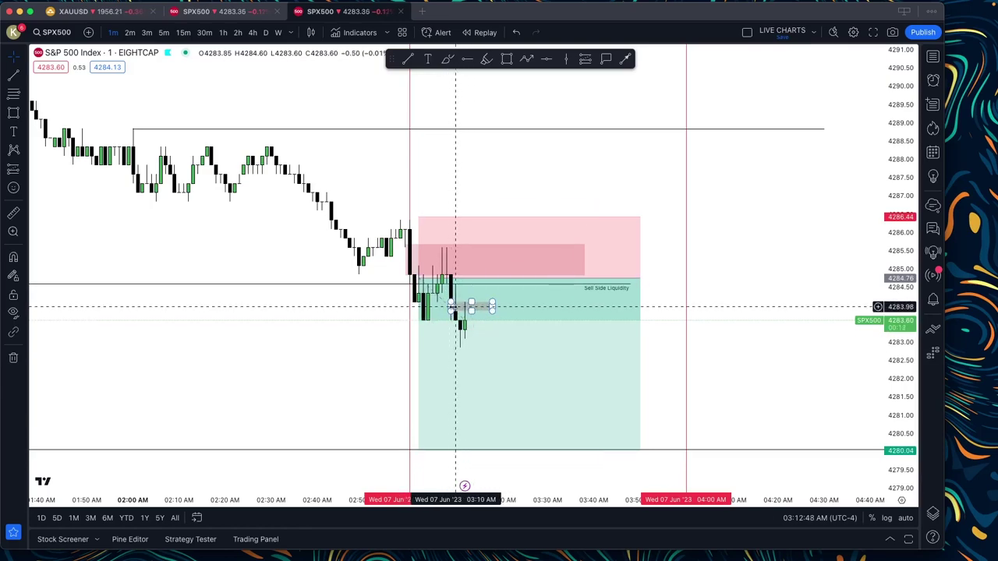
click(164, 33)
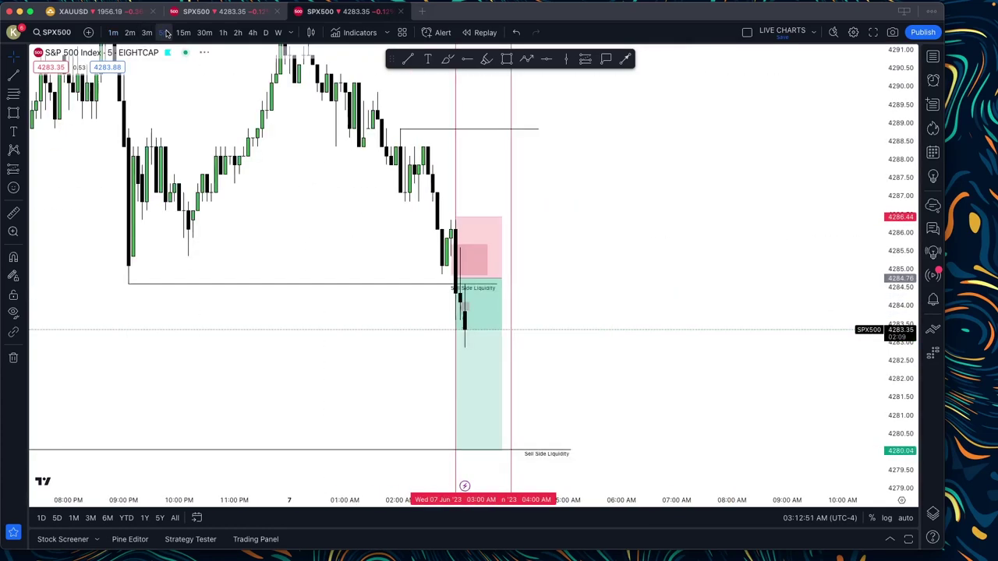
click(464, 306)
Sketch a projected brush path that dips, retests the gap rectangle and falls towards the 4280.04 Sell Side Liquidity line, and undo it.
click(448, 58)
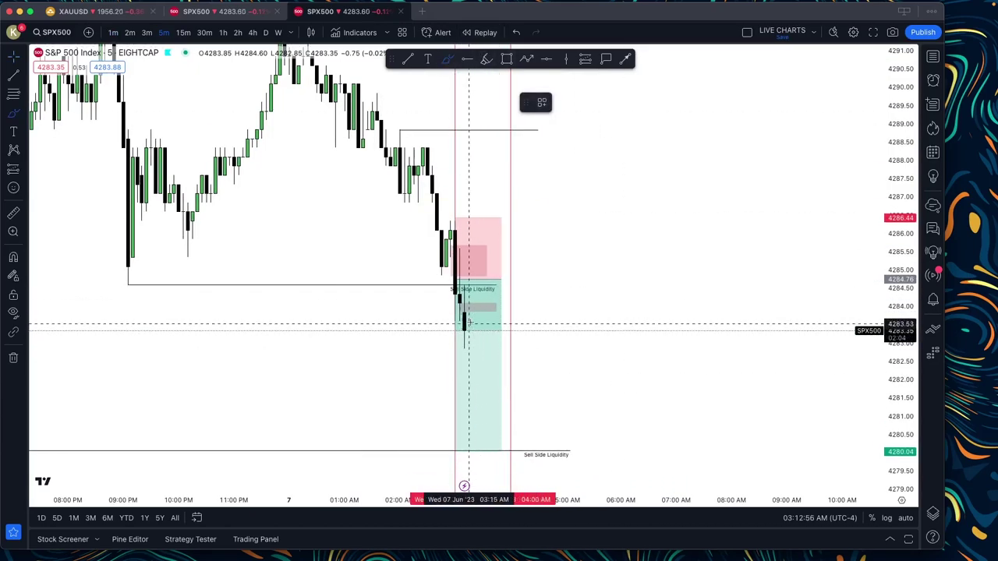
mouse_move(465, 327)
mouse_down()
mouse_move(474, 360)
mouse_move(483, 311)
mouse_move(473, 307)
mouse_move(497, 307)
mouse_up()
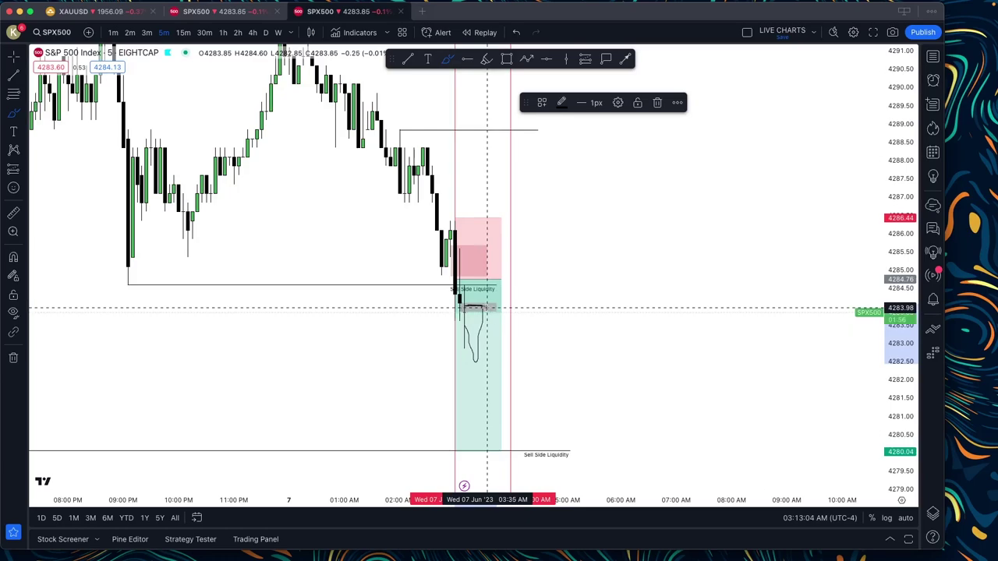
mouse_move(487, 308)
mouse_down()
mouse_move(514, 455)
mouse_move(573, 452)
mouse_move(514, 460)
mouse_move(574, 453)
mouse_move(545, 460)
mouse_move(560, 467)
mouse_up()
key(super+z)
On the 1-minute timeframe, resize the thin gap rectangle to run from 3:09 AM to about 3:20 AM.
click(113, 32)
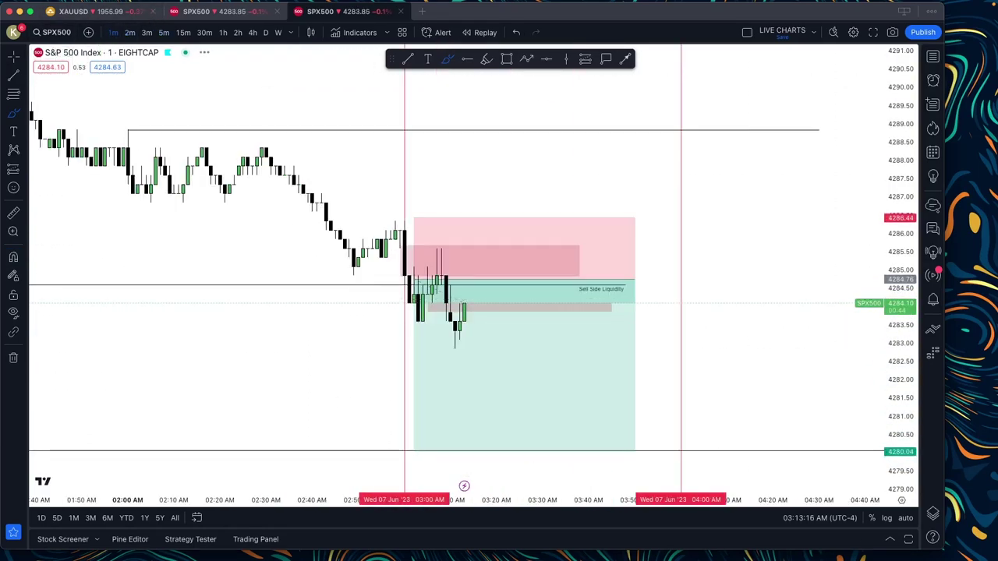
scroll(882, 260, up, 3)
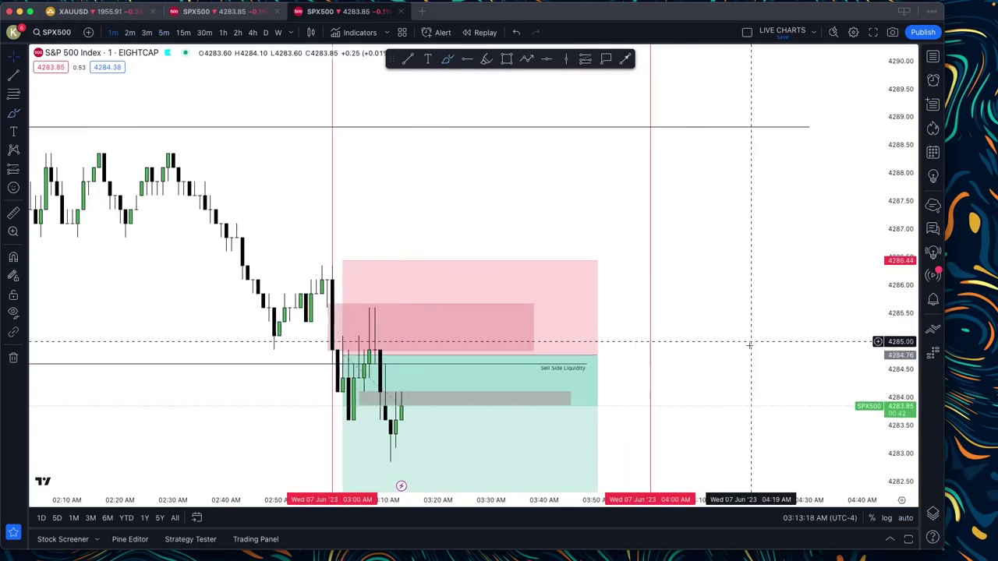
scroll(824, 294, down, 2)
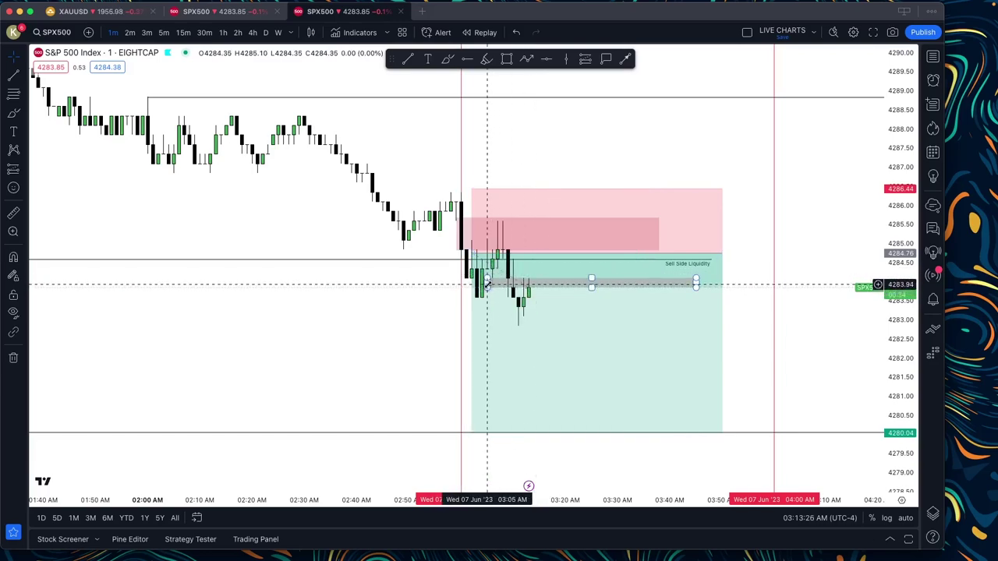
drag(487, 283, 492, 284)
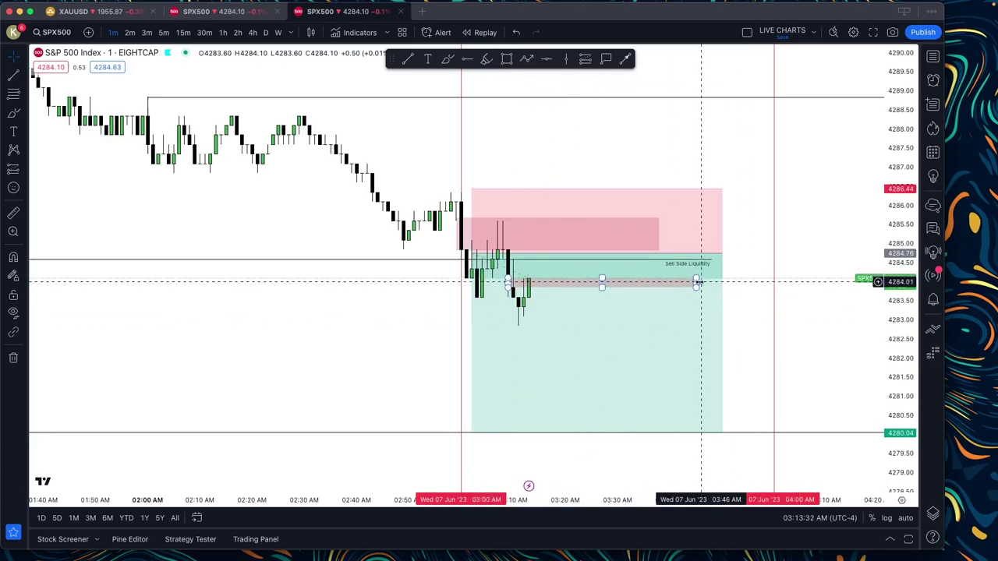
drag(696, 281, 560, 281)
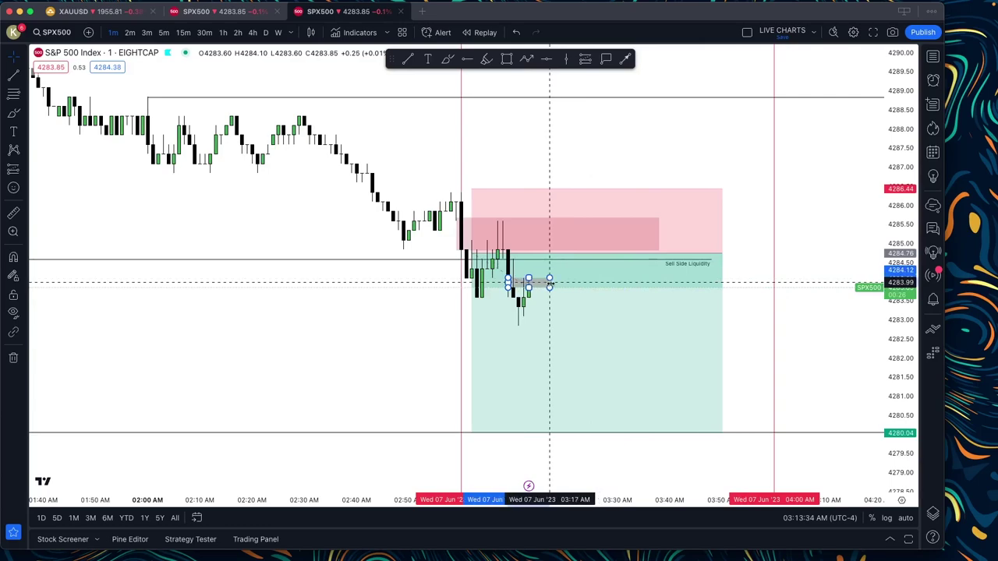
click(518, 289)
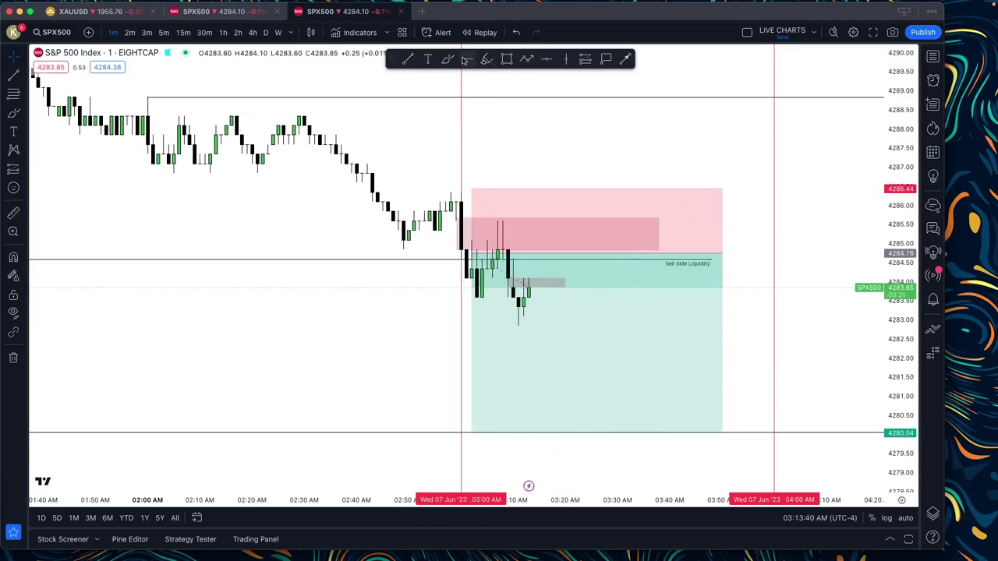
Draw a horizontal line at about 4285.75, just above the larger rectangle inside the short position's stop zone.
click(492, 215)
click(709, 215)
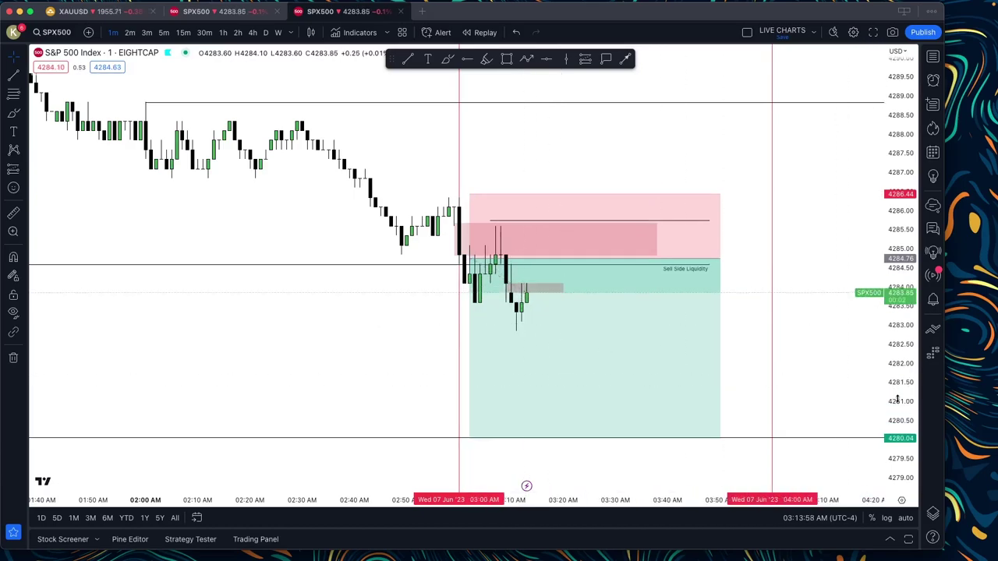
drag(897, 399, 896, 387)
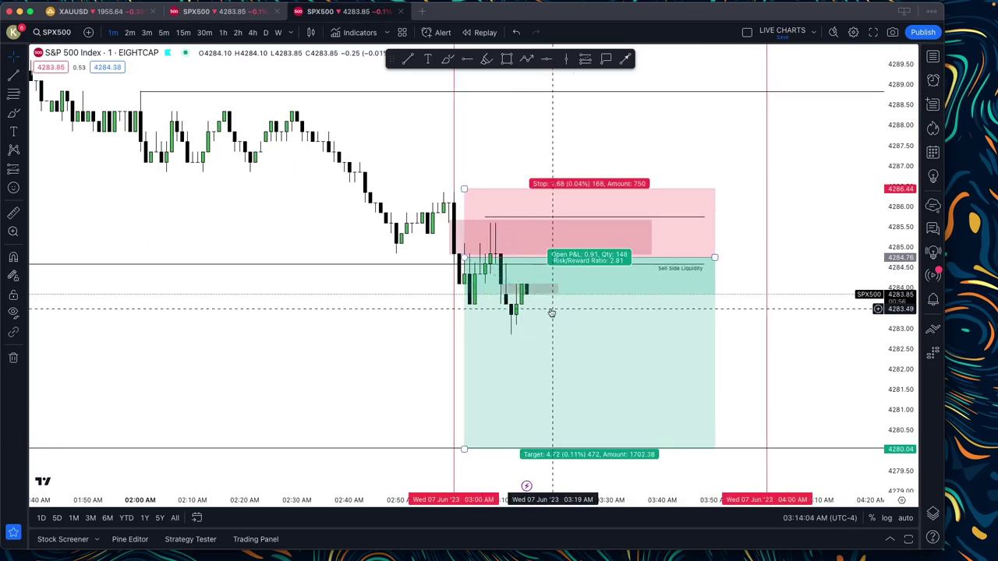
On the 1-minute timeframe, sketch a brush stroke from the latest candle up to about 4284.73, and switch the chart to the 5-minute timeframe.
click(131, 33)
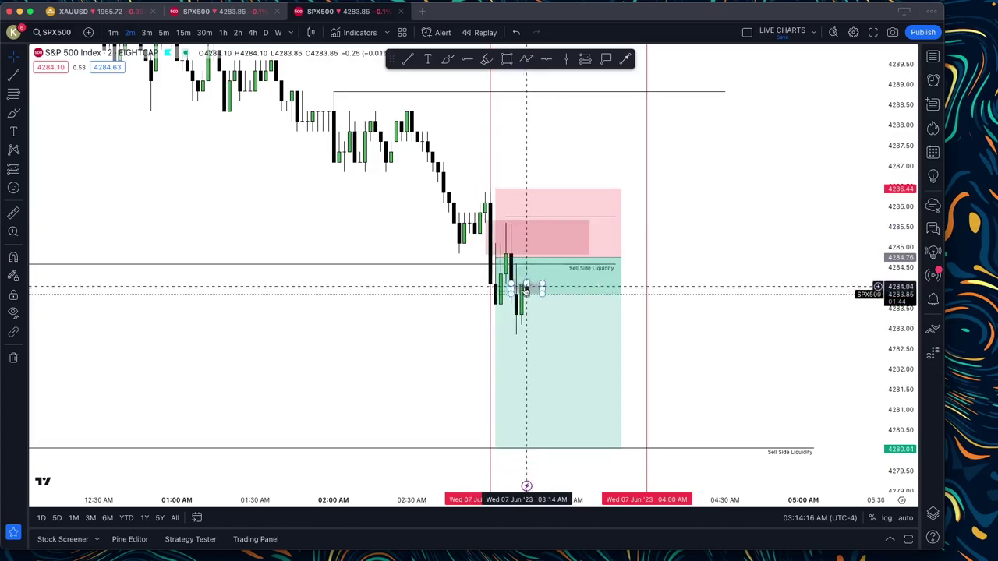
click(115, 34)
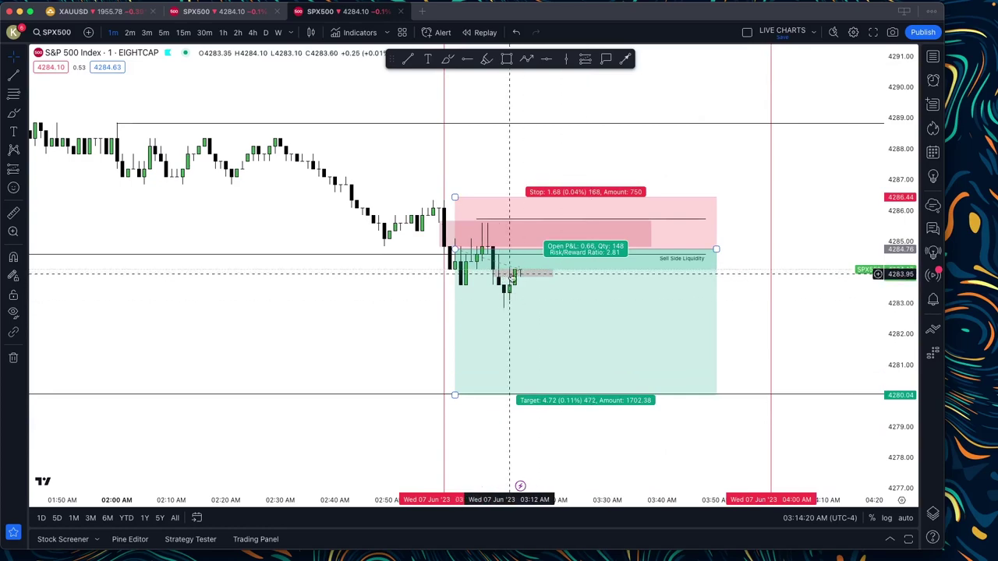
click(448, 58)
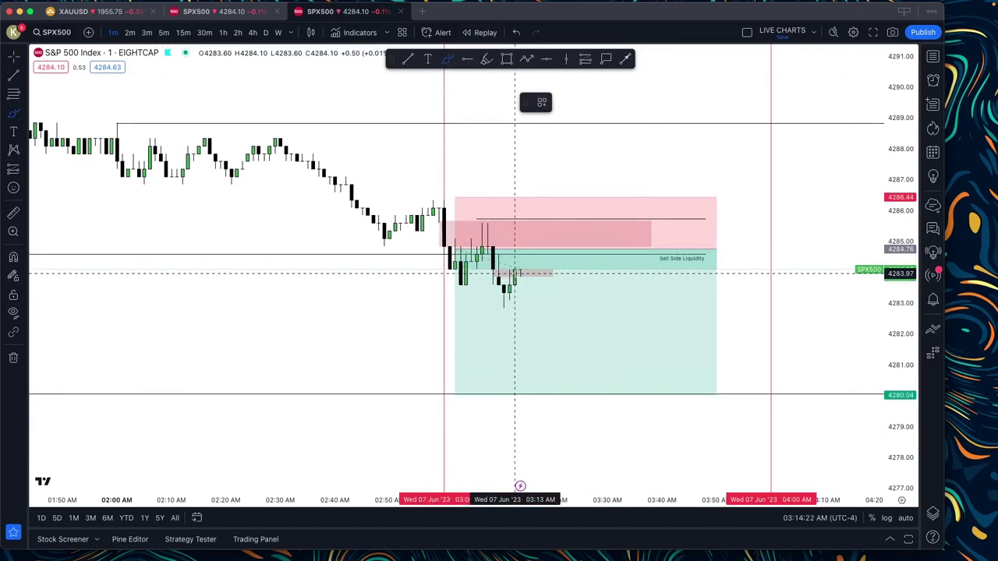
drag(514, 269, 526, 253)
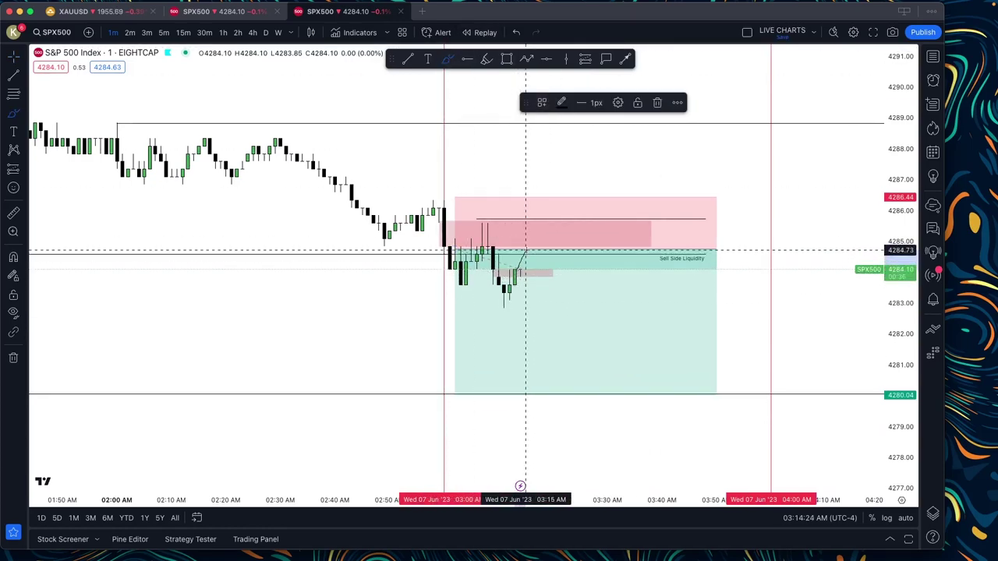
key(5)
key(Return)
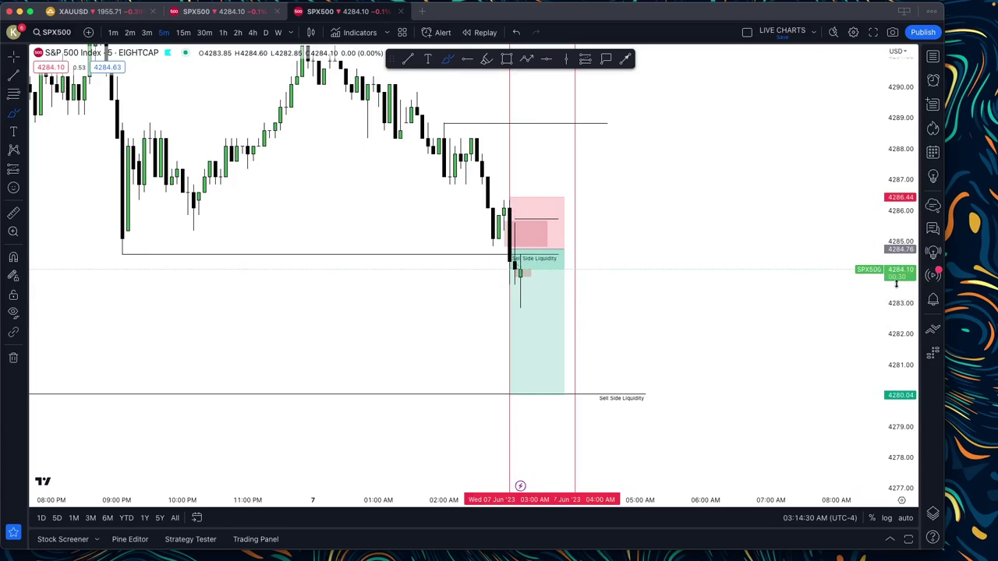
Switch the chart to the 1-minute timeframe and frame the short position down to the 4280.04 Sell Side Liquidity line.
click(113, 32)
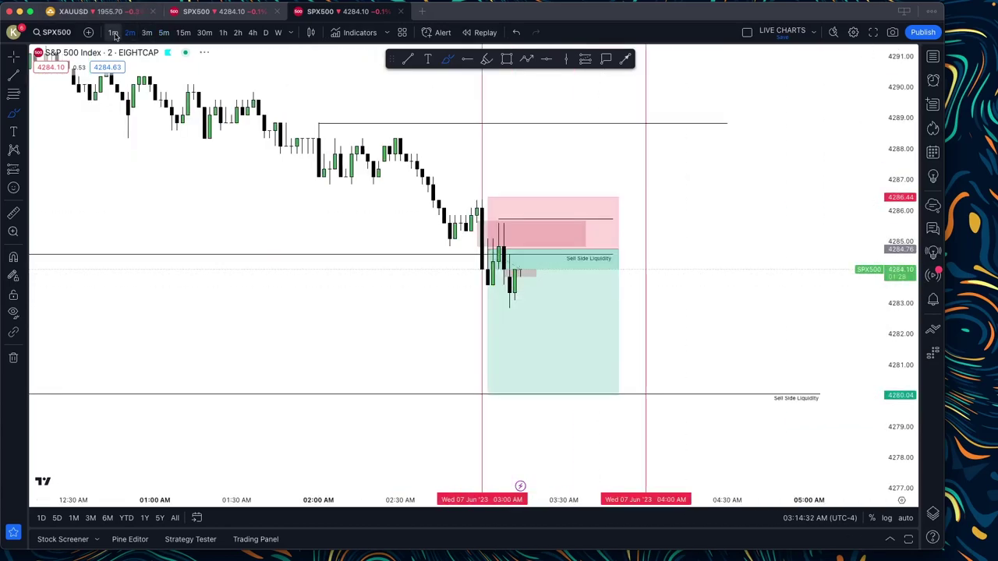
scroll(795, 320, down, 3)
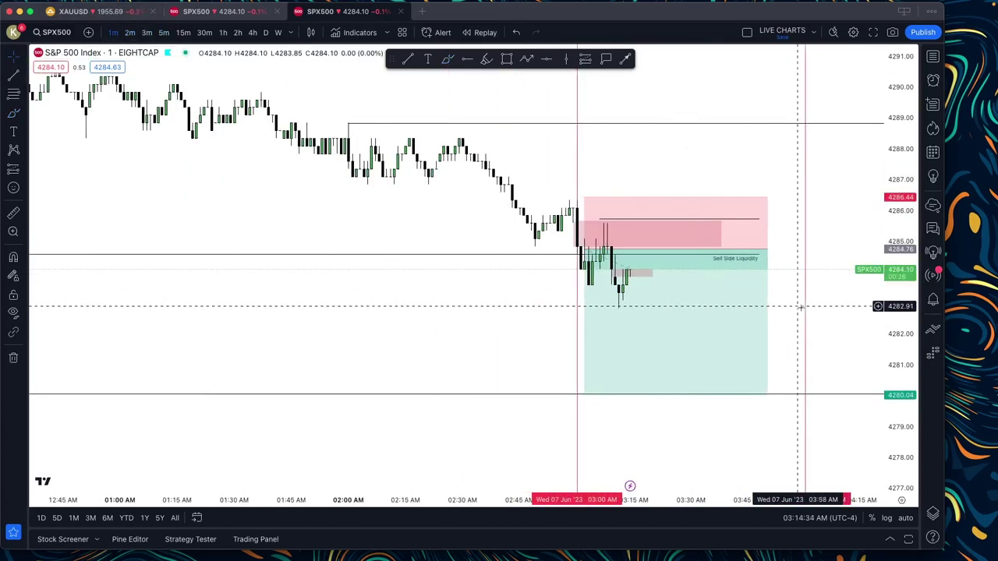
scroll(781, 344, right, 1)
scroll(896, 290, up, 1)
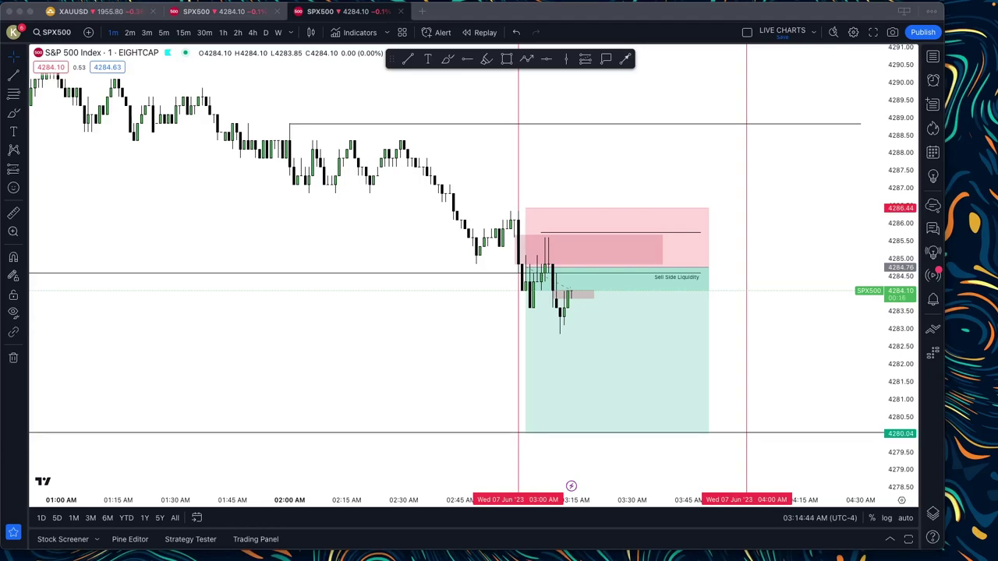
scroll(815, 371, up, 5)
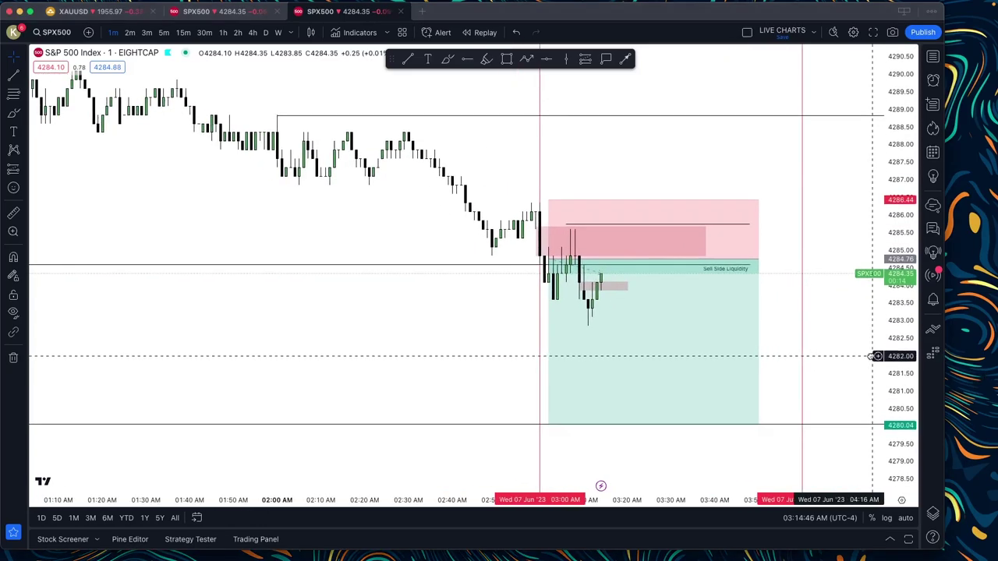
drag(814, 372, 822, 370)
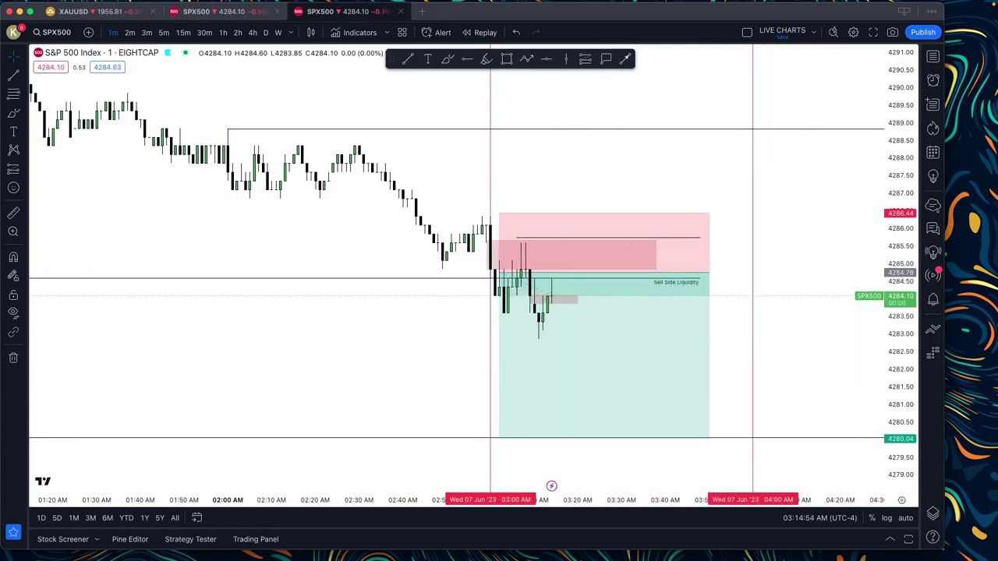
Switch to Discord, examine the chart screenshots members posted in the real-time-silver-bullet channel, and return to the TradingView chart.
key(super+Tab)
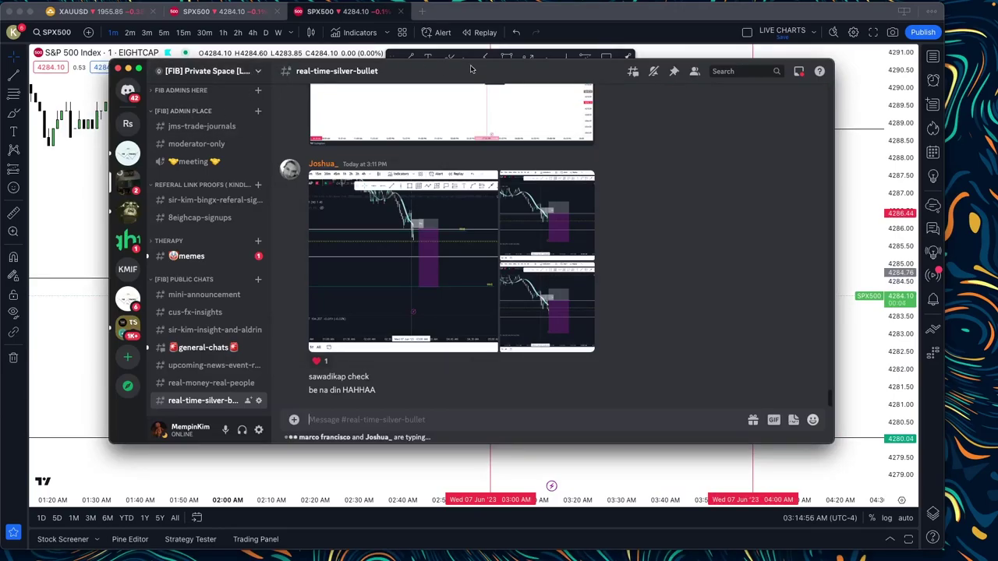
drag(471, 69, 644, 67)
key(super+Tab)
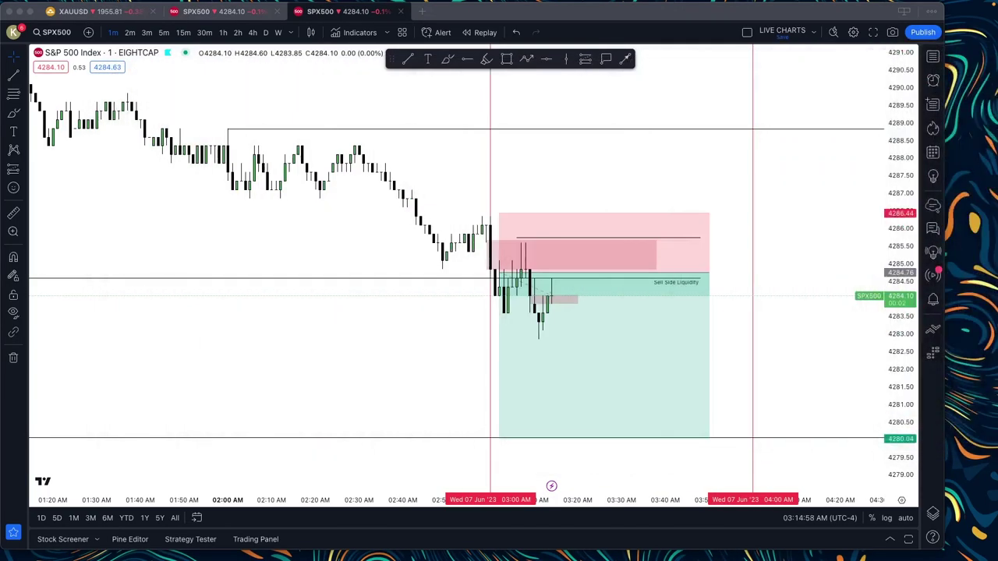
key(super+Tab)
drag(546, 81, 622, 4)
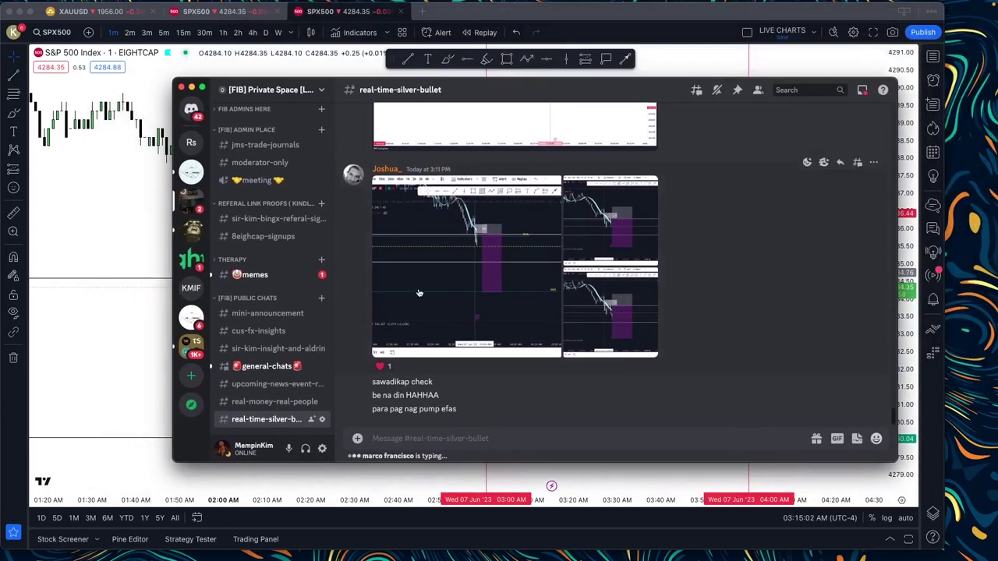
scroll(546, 350, up, 3)
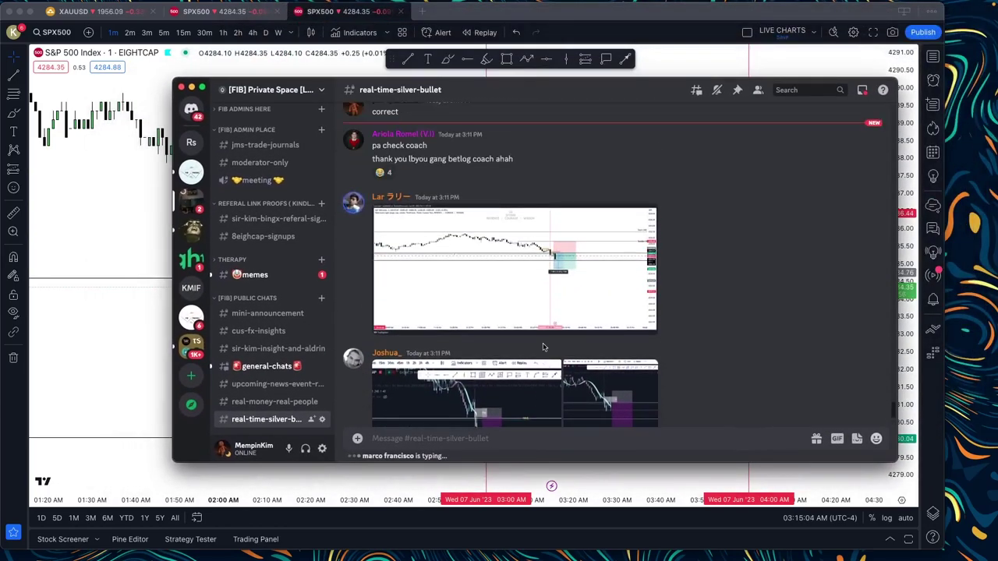
click(541, 267)
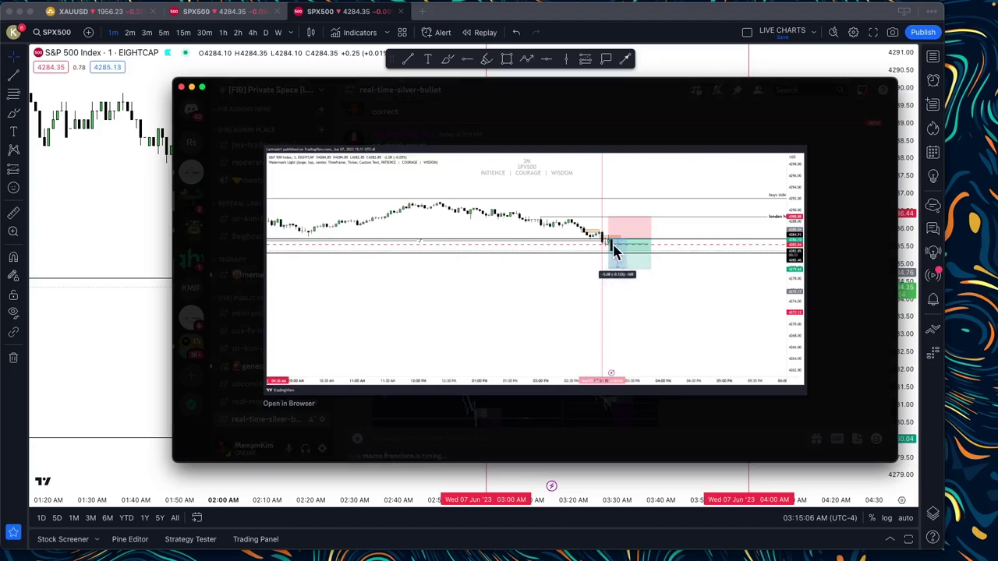
click(575, 412)
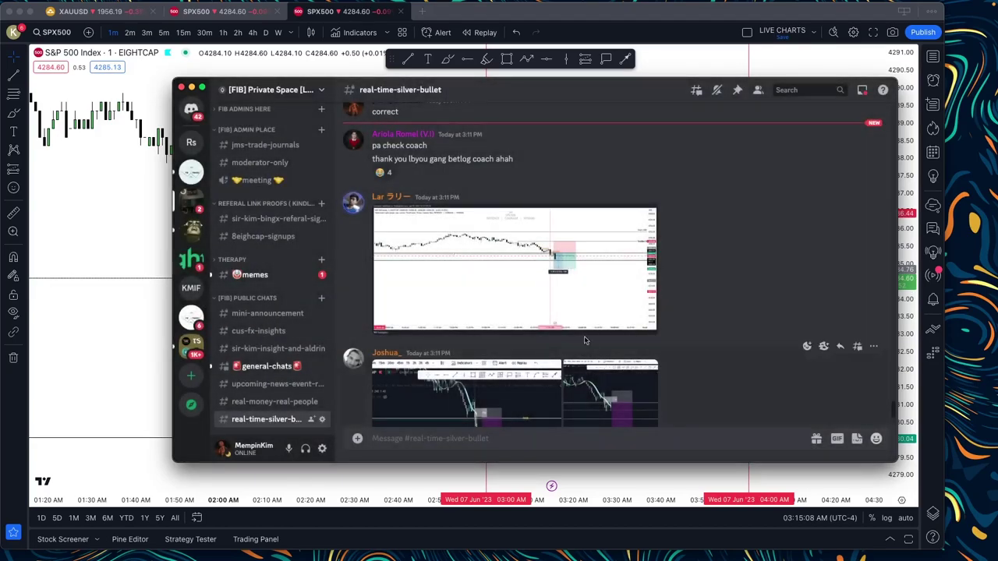
scroll(595, 328, up, 5)
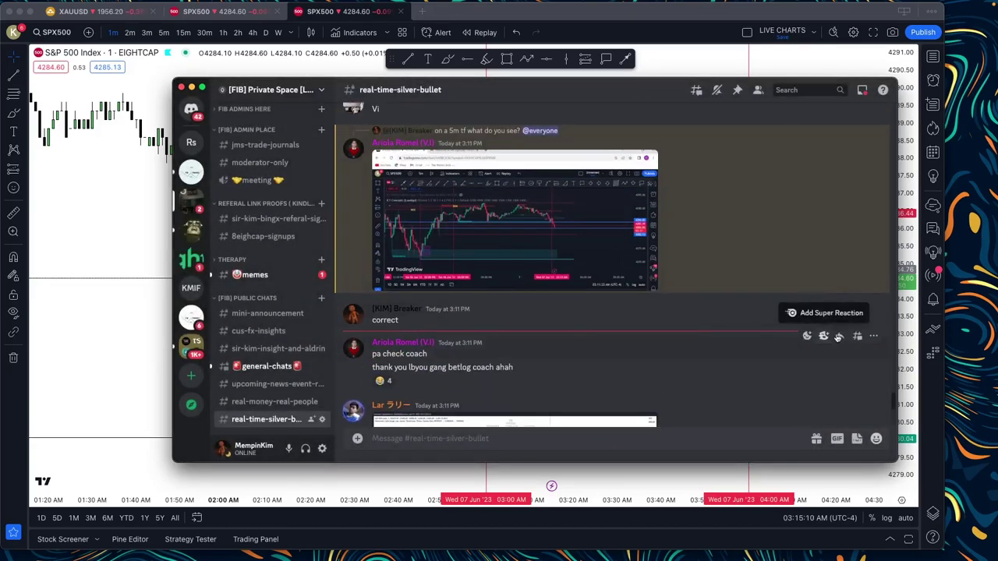
key(super+Tab)
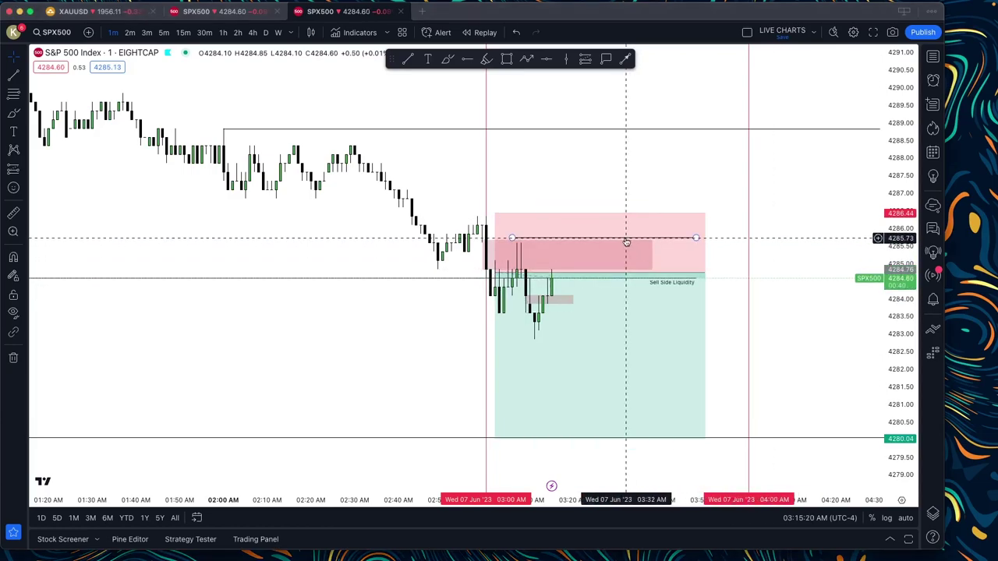
Reposition the horizontal line inside the short position's stop zone at about 4285.76, running from 3:06 AM to 3:48 AM.
click(746, 364)
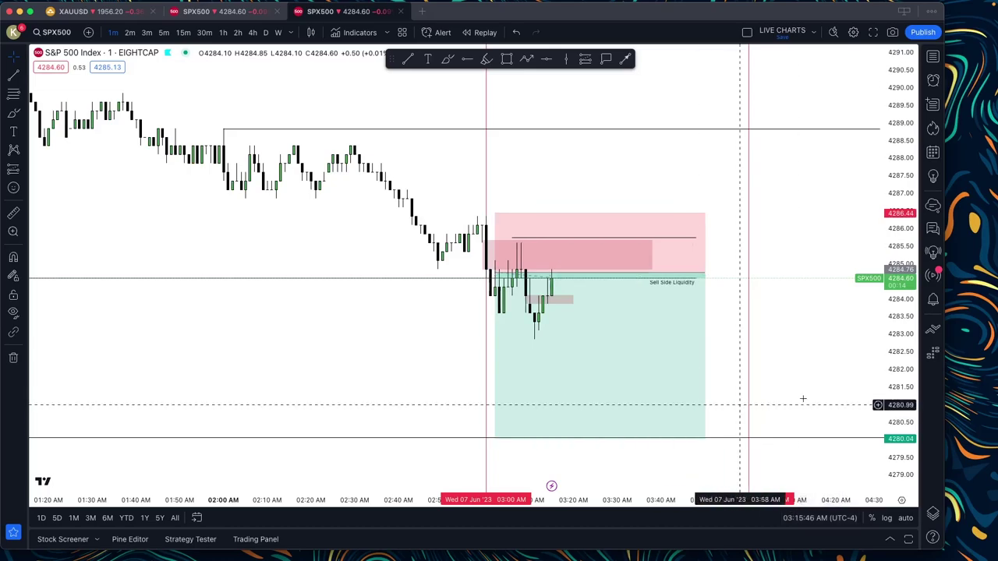
scroll(814, 306, right, 1)
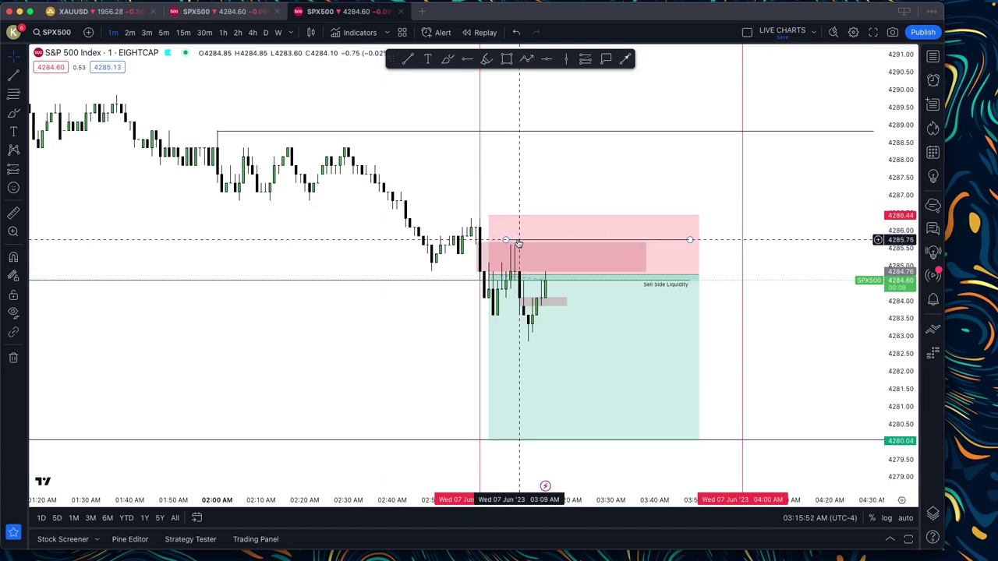
click(517, 241)
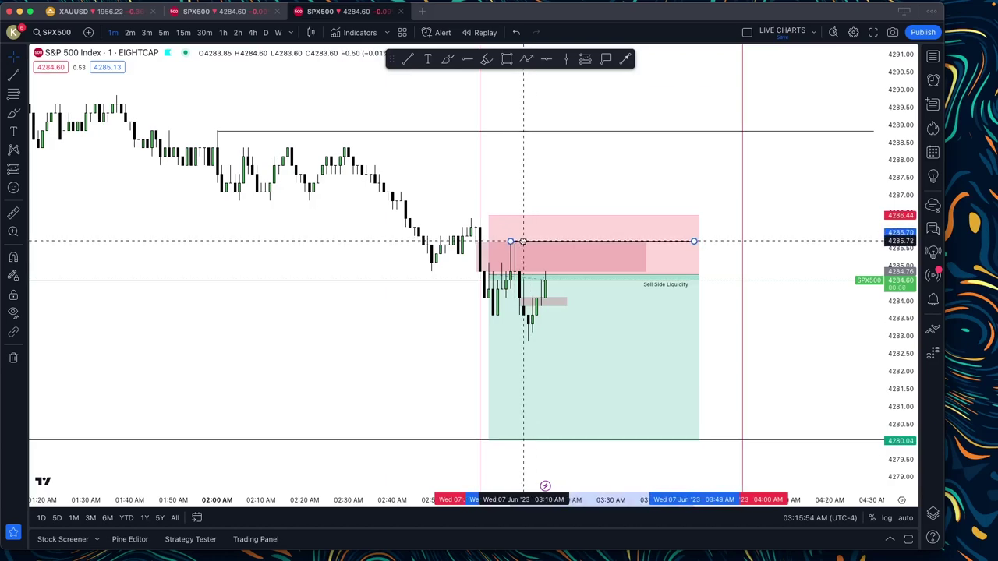
drag(521, 241, 519, 240)
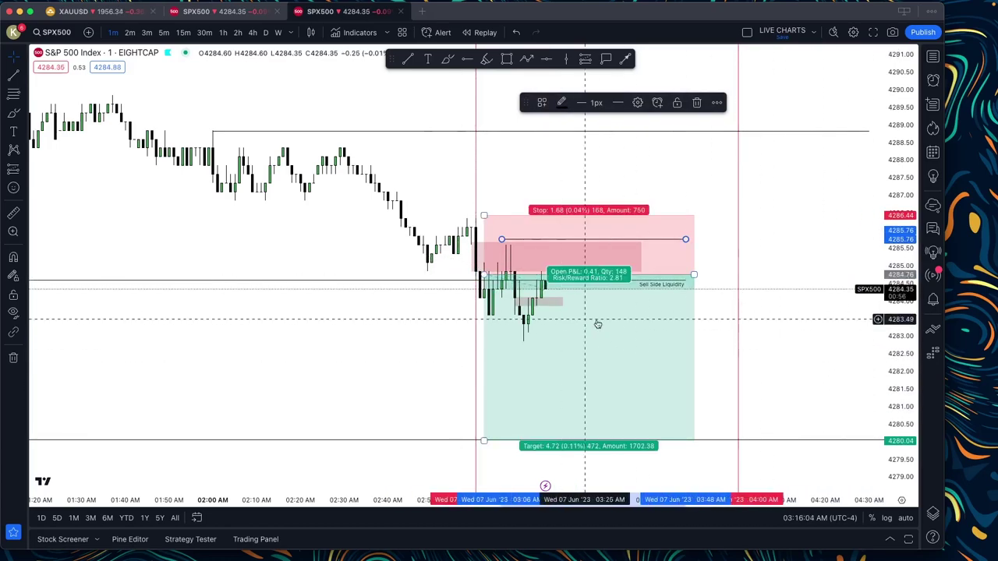
Check the short position on the 2-minute timeframe and return the chart to the 1-minute timeframe.
click(130, 32)
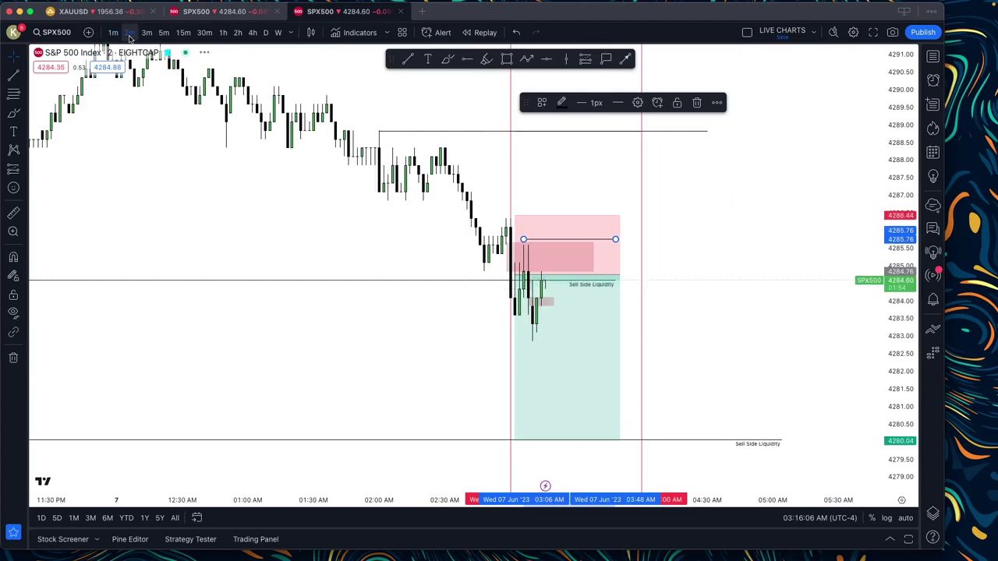
click(113, 33)
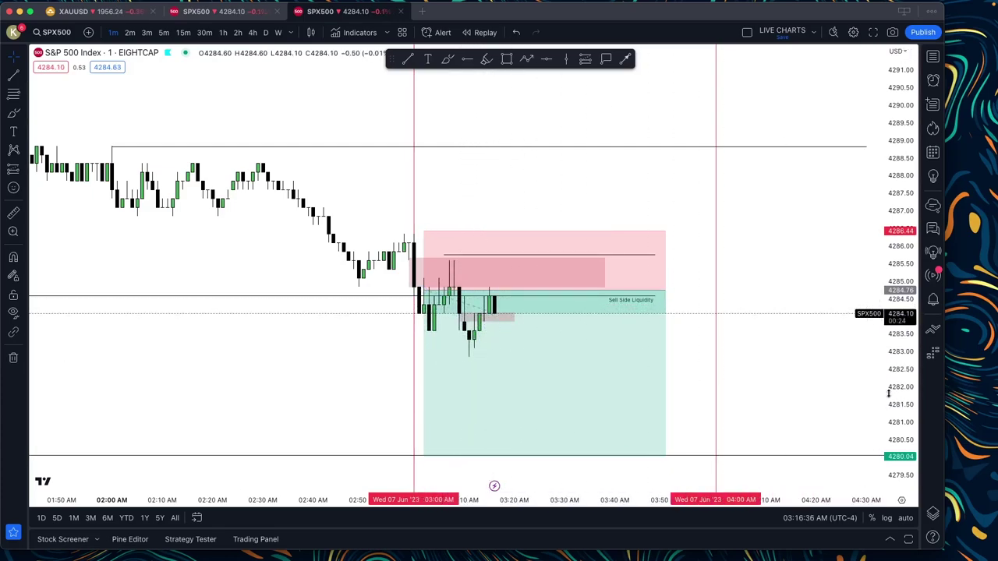
drag(886, 392, 885, 398)
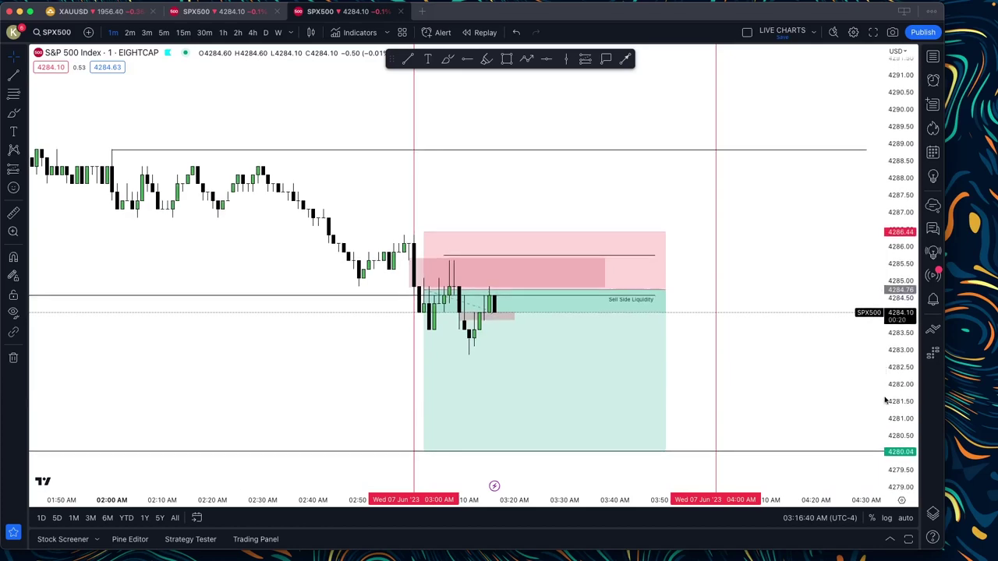
drag(885, 398, 885, 402)
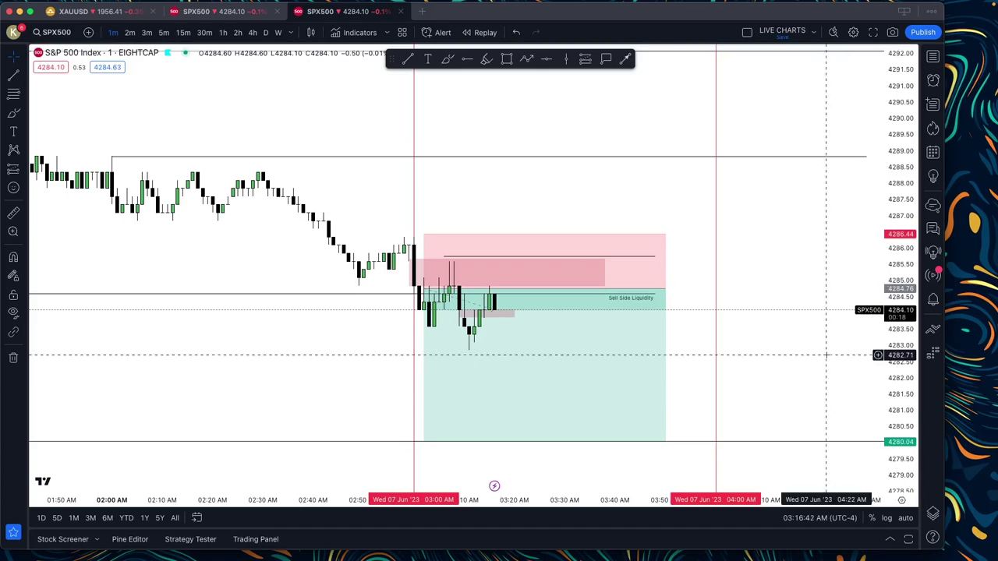
scroll(826, 355, left, 1)
drag(826, 355, 837, 350)
click(514, 323)
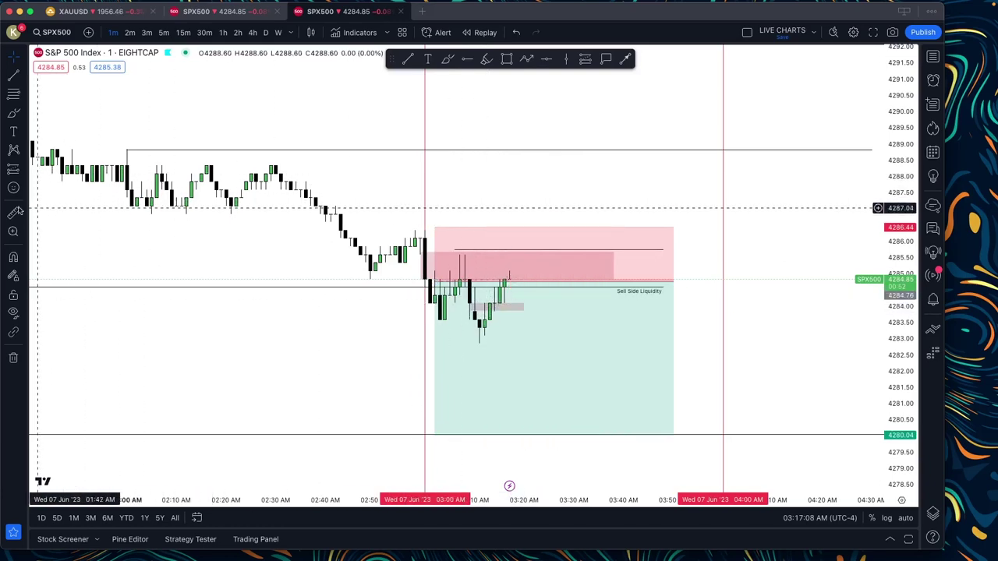
Add a second short position at 3:12 AM with entry at about 4284.03, stop at 4285.87 and target at the 4280.04 line.
click(21, 171)
click(44, 189)
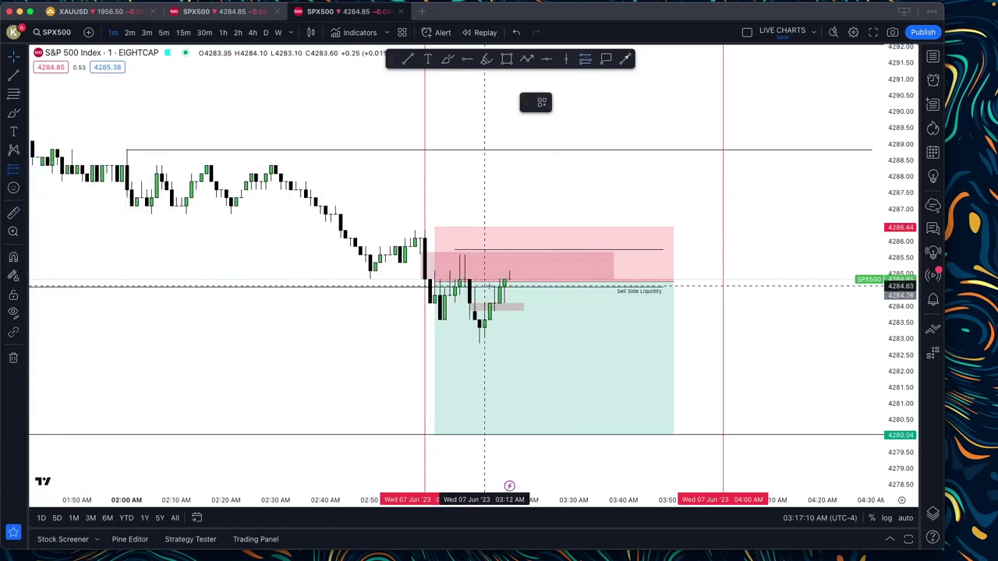
click(484, 304)
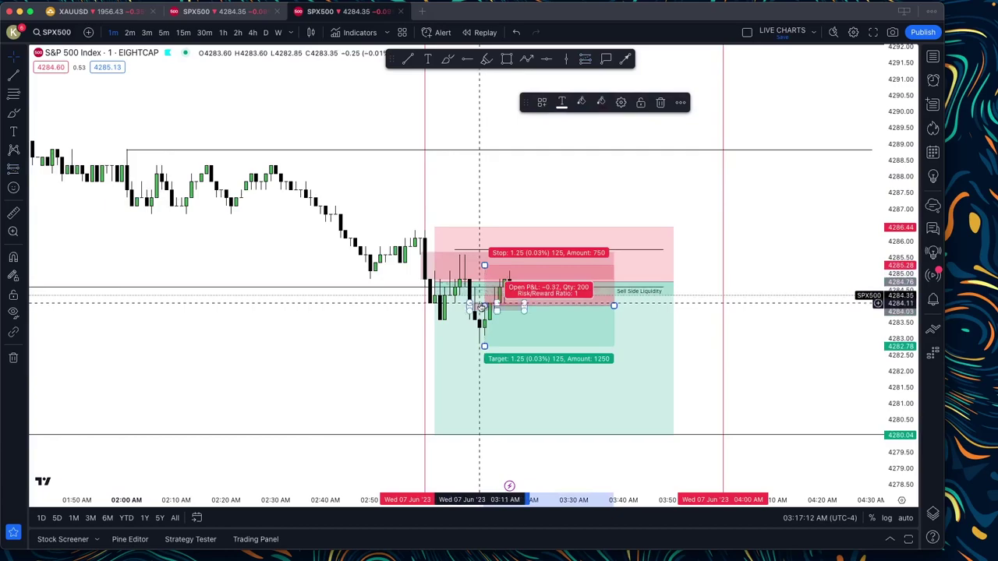
drag(484, 265, 484, 245)
drag(483, 343, 488, 435)
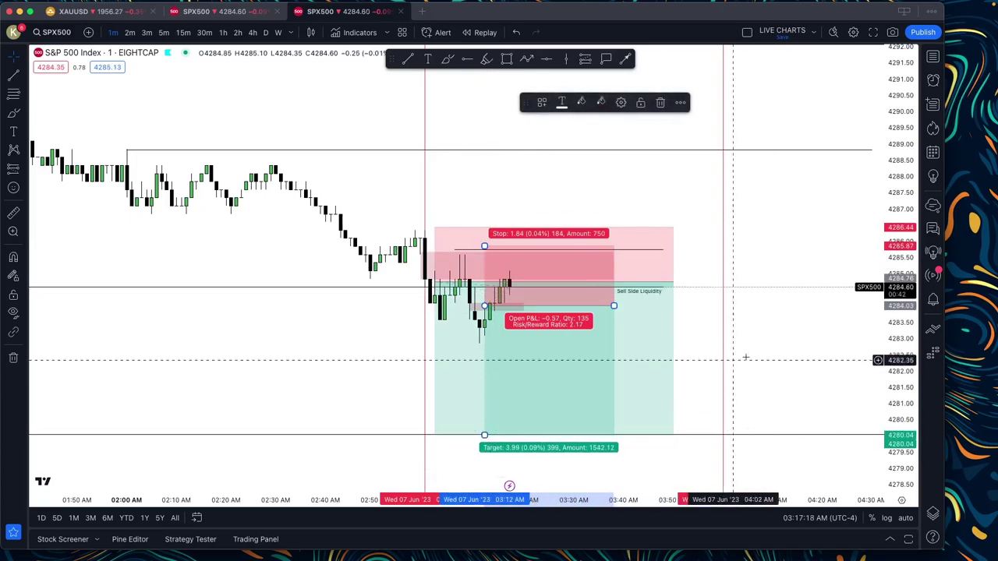
click(858, 436)
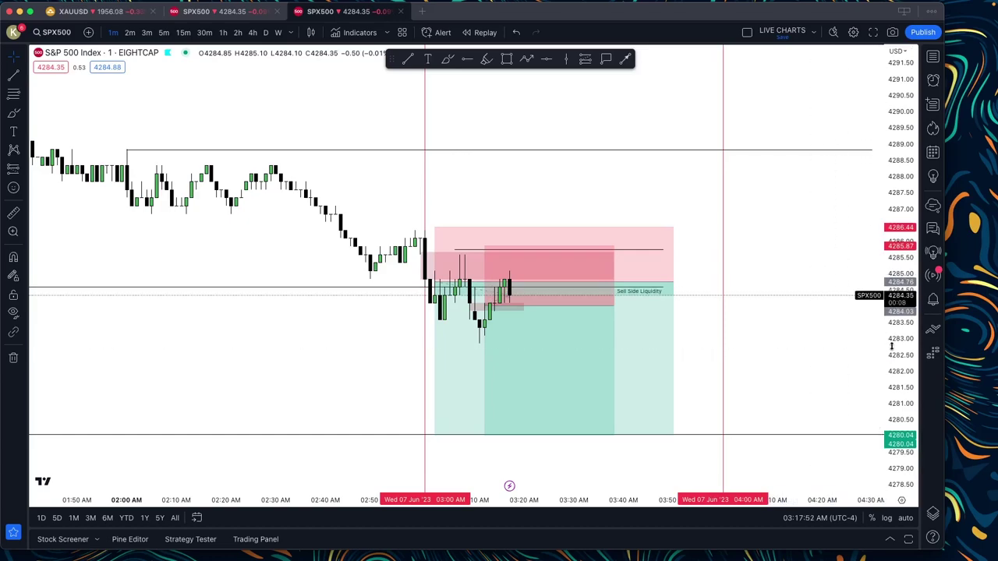
Sketch brush strokes across the larger gap rectangle in the stop zone and undo them.
mouse_move(892, 347)
mouse_down()
mouse_move(891, 331)
mouse_move(890, 349)
mouse_up()
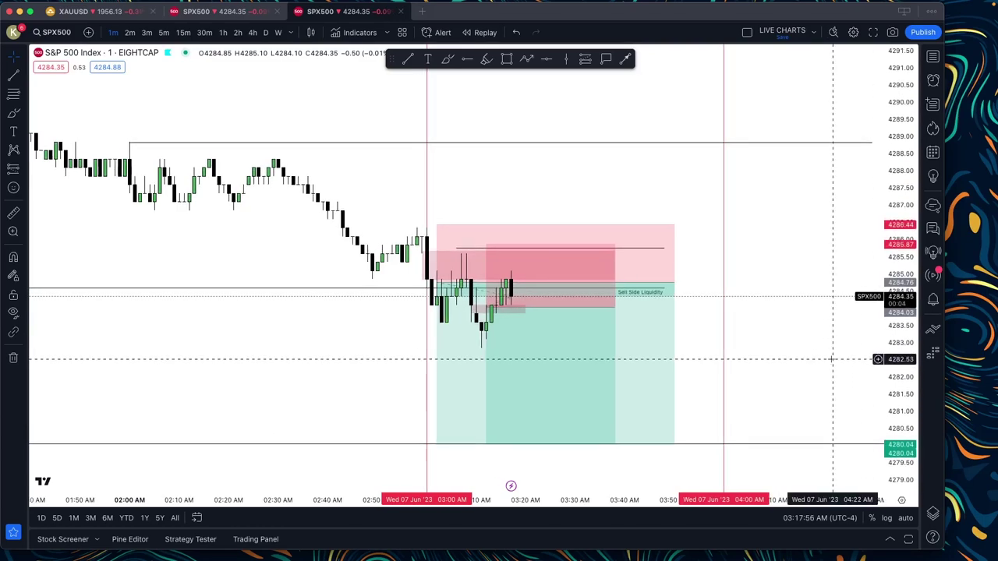
drag(822, 363, 827, 370)
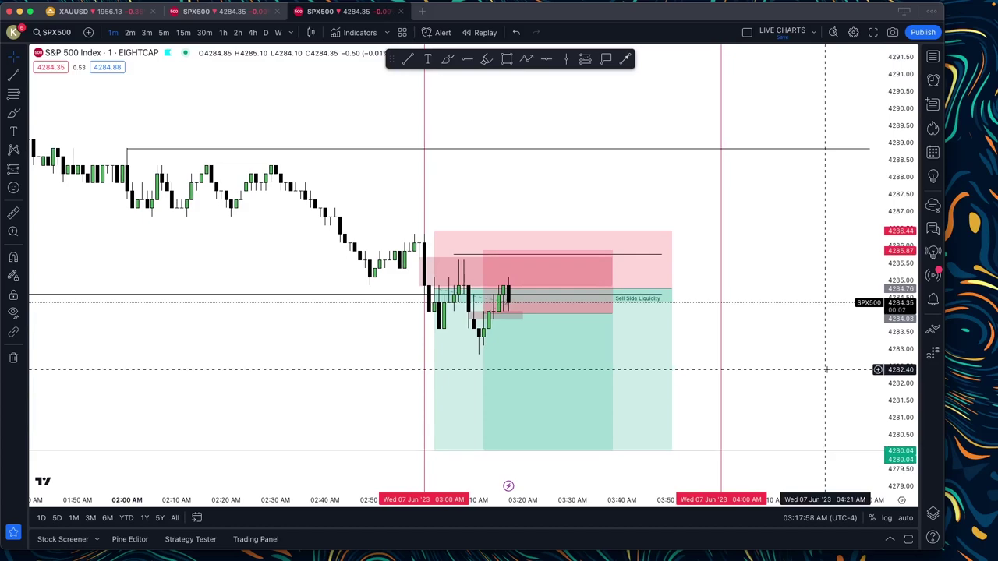
click(448, 59)
mouse_move(439, 265)
mouse_down()
mouse_move(423, 257)
mouse_move(421, 281)
mouse_move(431, 287)
mouse_move(427, 262)
mouse_move(632, 277)
mouse_move(430, 274)
mouse_up()
key(super+z)
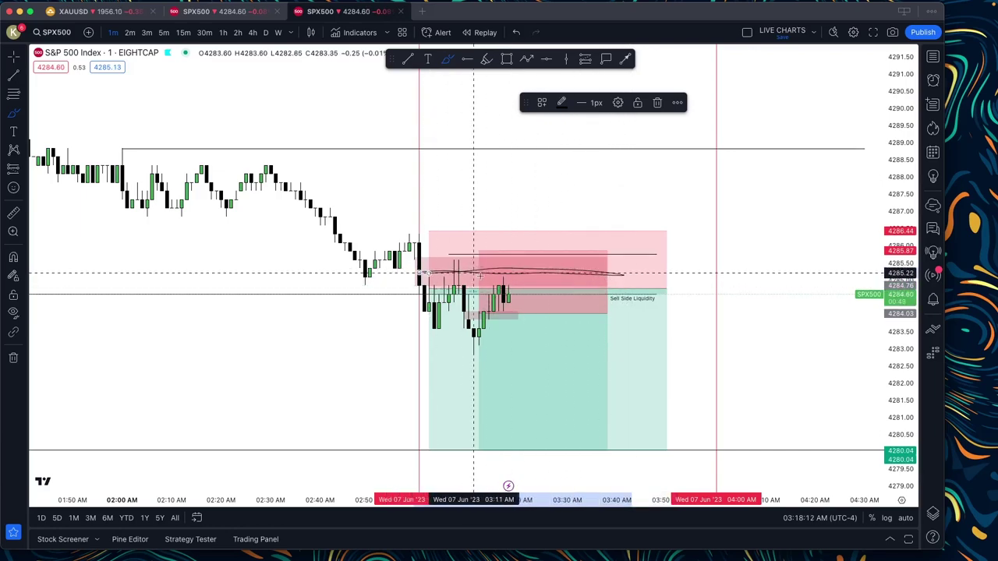
key(super+z)
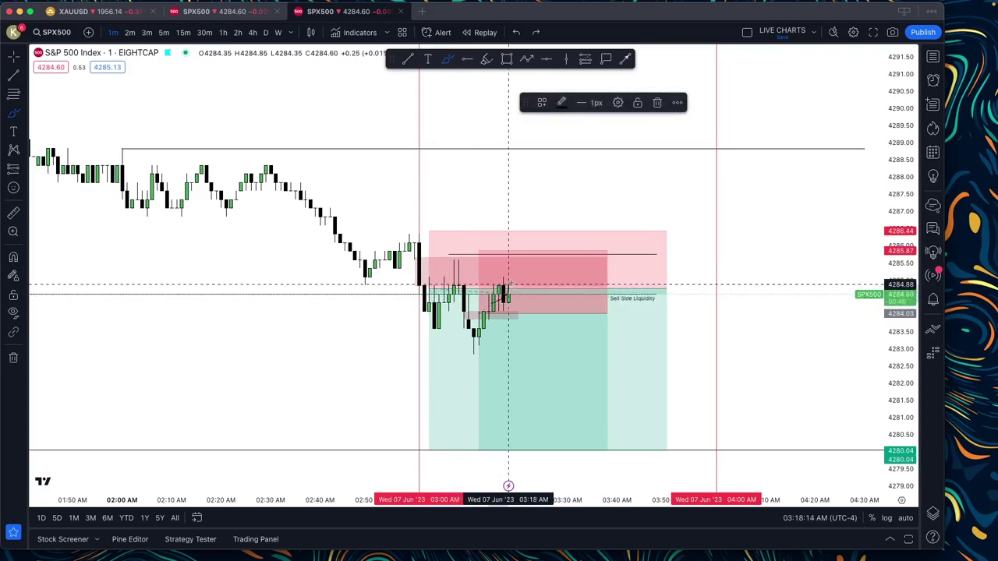
Sketch a brush path from the latest candle up to the horizontal line near 4285.79, and undo it.
drag(513, 271, 518, 266)
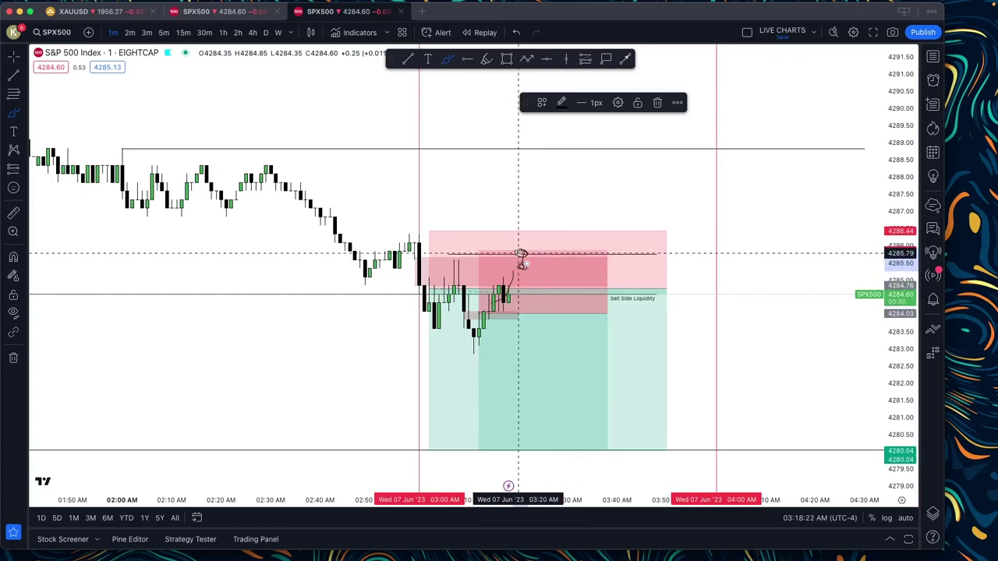
mouse_move(513, 284)
mouse_down()
mouse_move(452, 312)
mouse_move(484, 322)
mouse_move(498, 281)
mouse_move(528, 254)
mouse_up()
key(super+z)
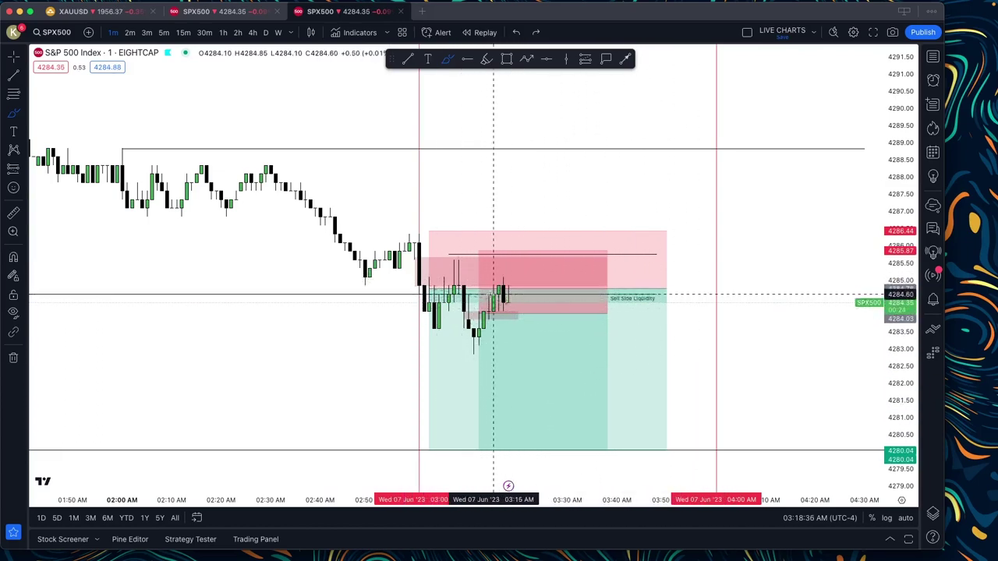
Circle the larger gap rectangle around 4285.00 with brush strokes and delete them.
mouse_move(454, 280)
mouse_down()
mouse_move(474, 288)
mouse_move(418, 275)
mouse_up()
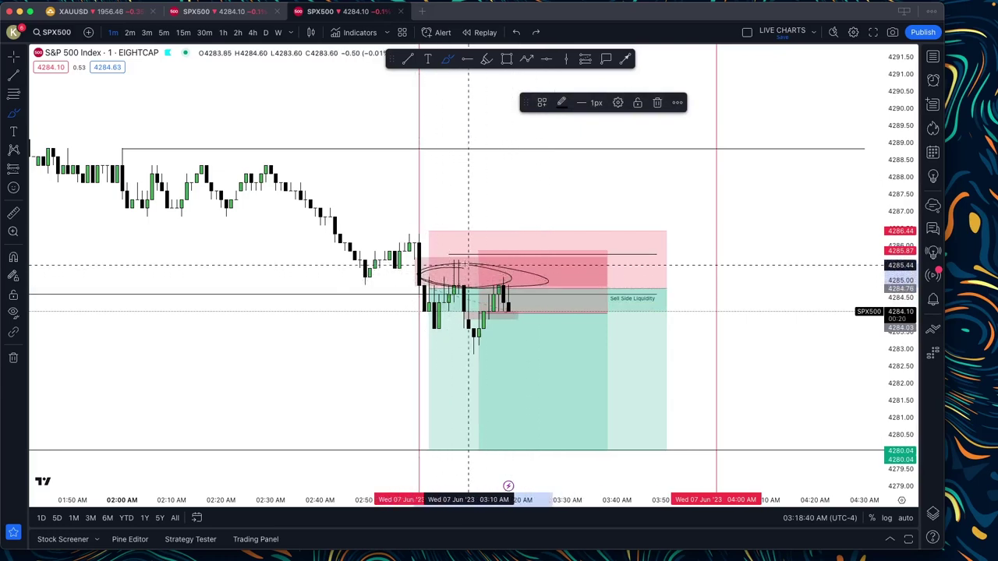
key(Delete)
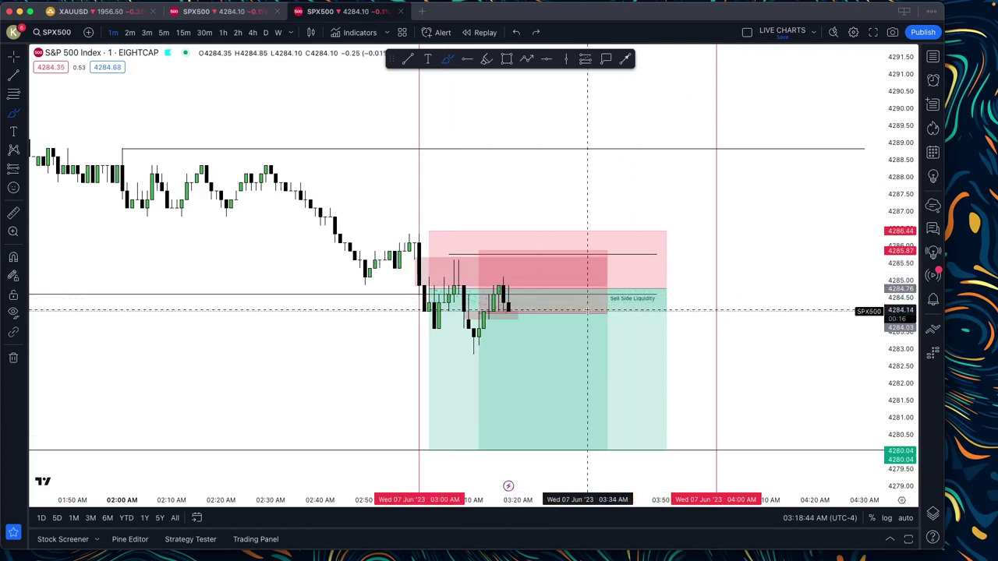
mouse_move(473, 271)
mouse_down()
mouse_move(461, 263)
mouse_move(424, 271)
mouse_up()
key(Delete)
mouse_move(478, 554)
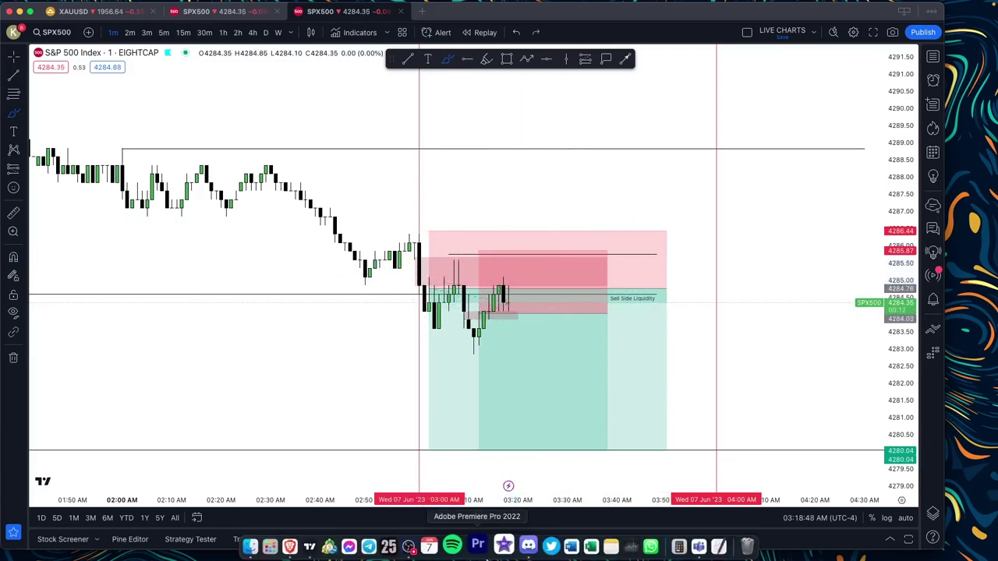
Open the FocusTimer clock, show the current time and move its window partly off the chart, switching between clock and chart.
click(388, 546)
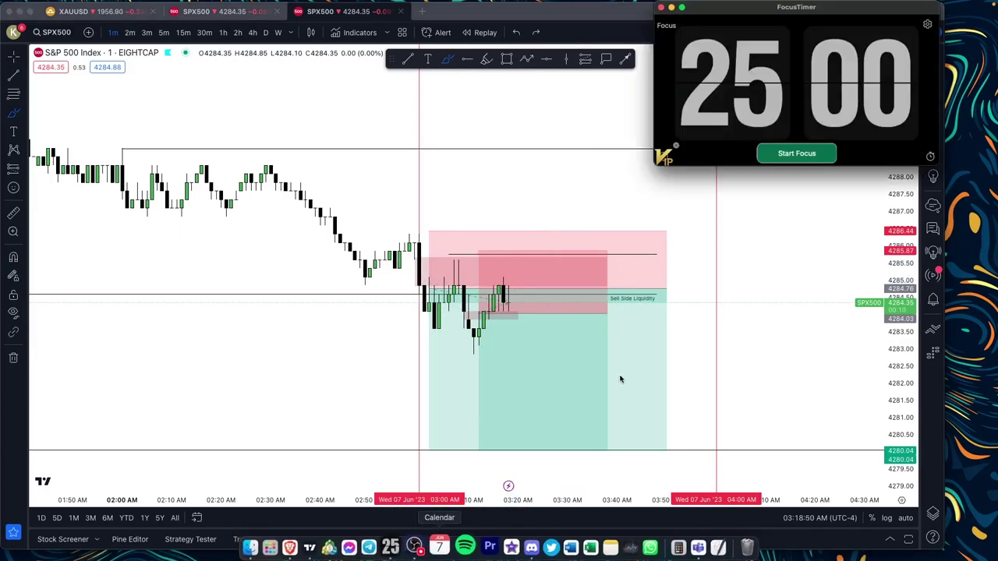
click(666, 155)
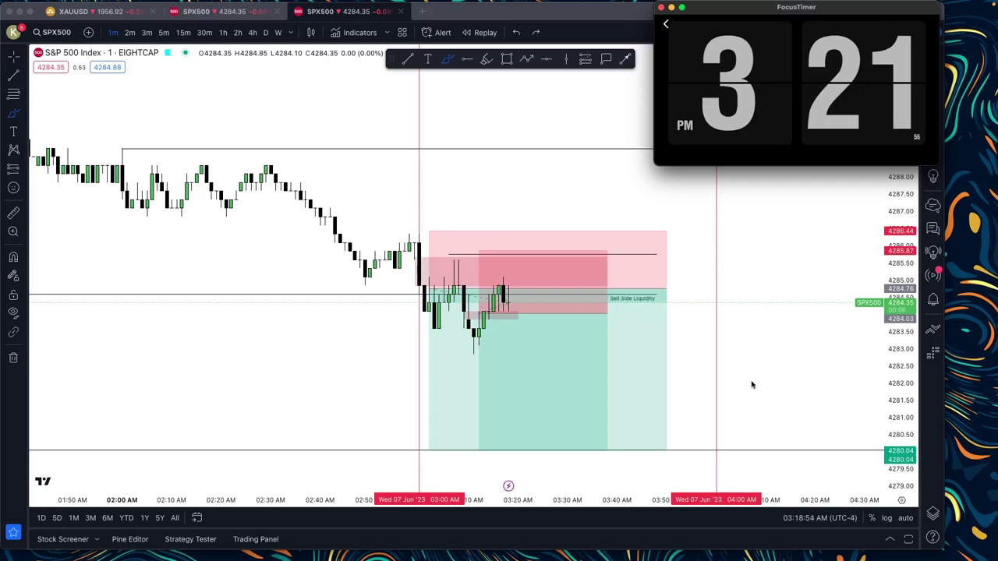
drag(781, 6, 833, 4)
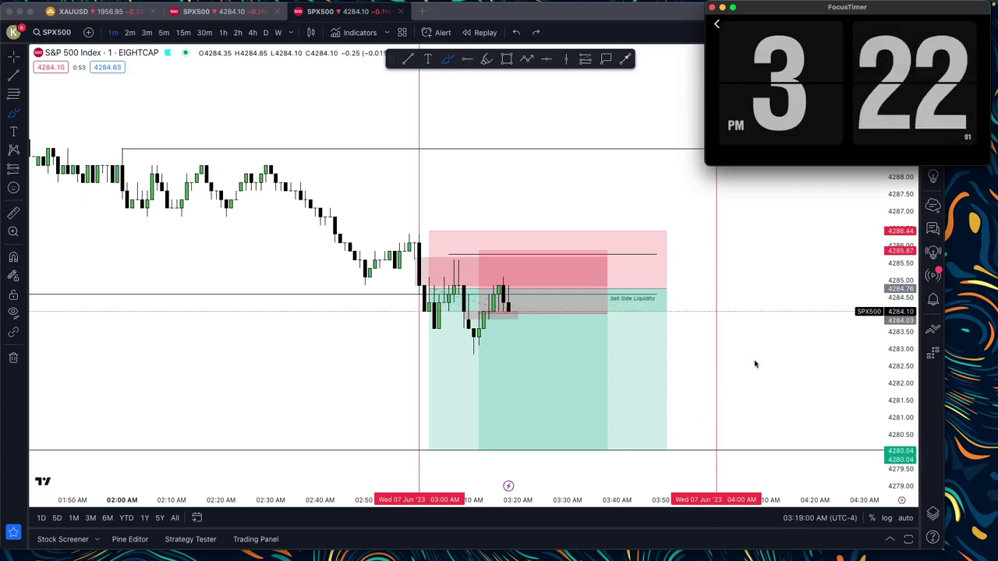
click(258, 133)
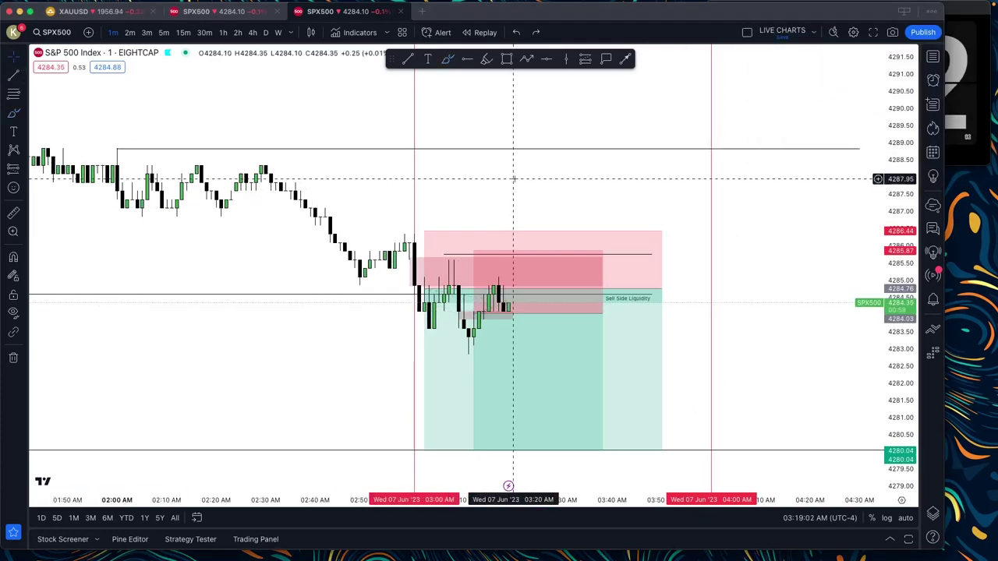
key(super+Tab)
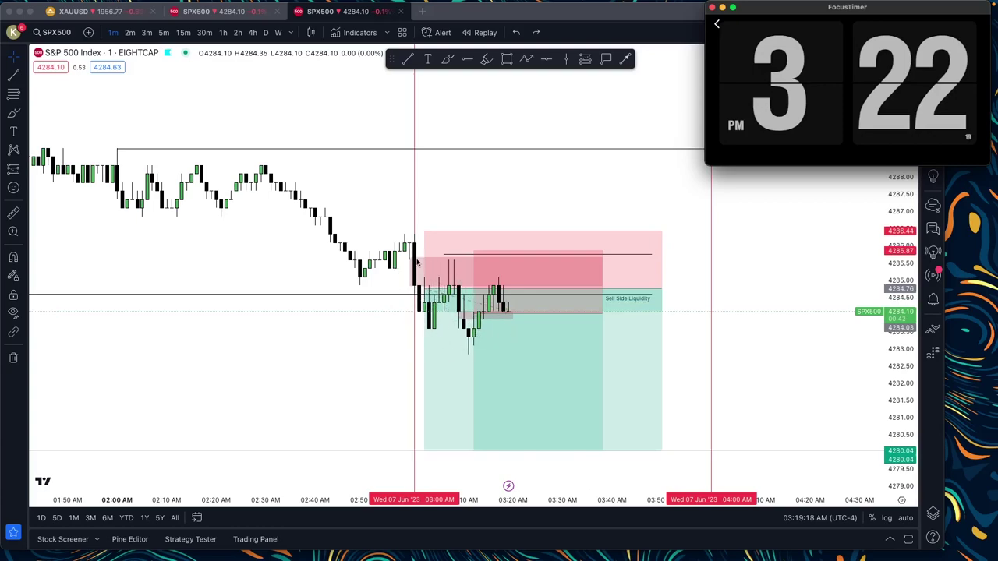
Review the short trades and both sell side liquidity lines on the 5-minute chart and return to the 1-minute chart.
scroll(409, 274, down, 6)
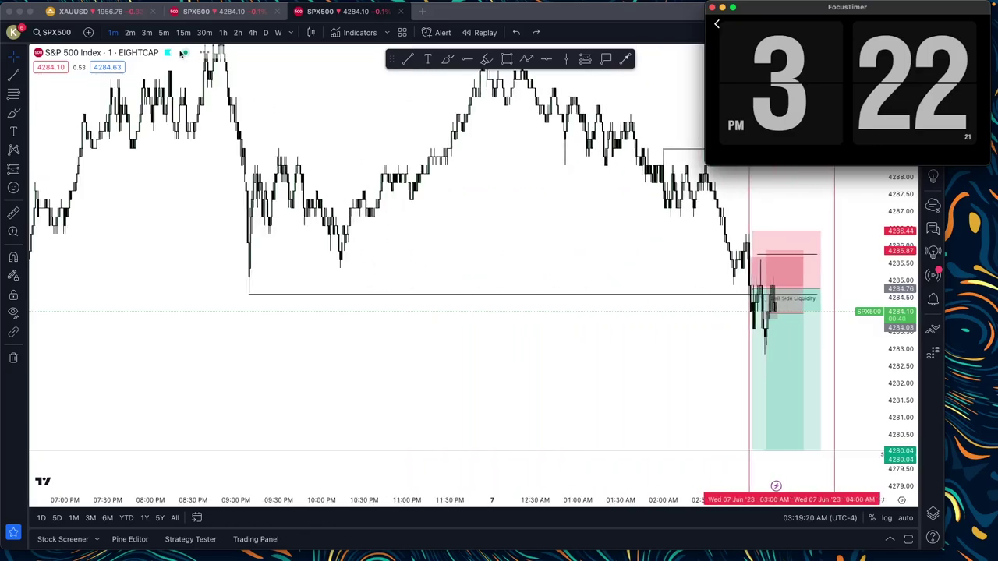
click(166, 37)
click(166, 37)
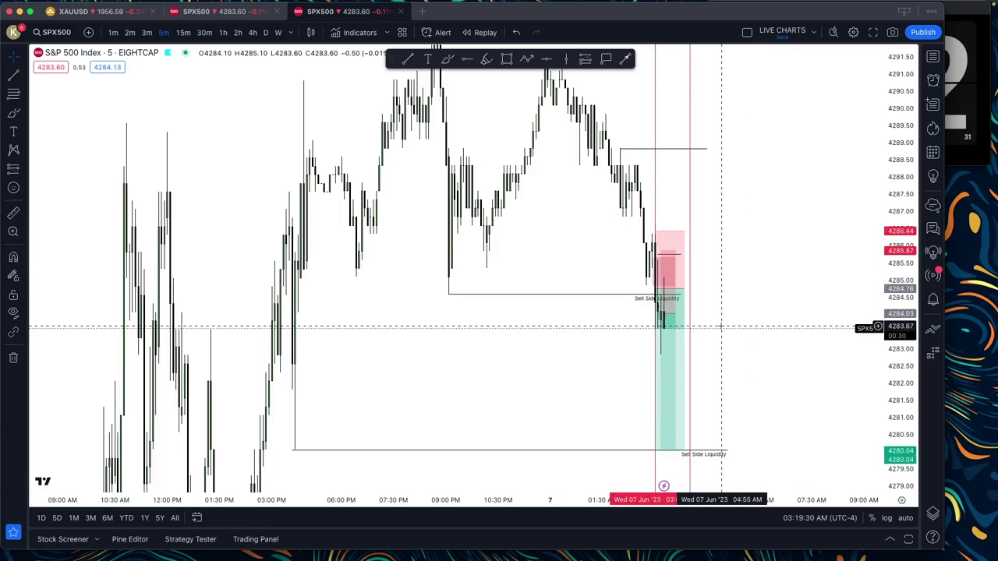
click(114, 33)
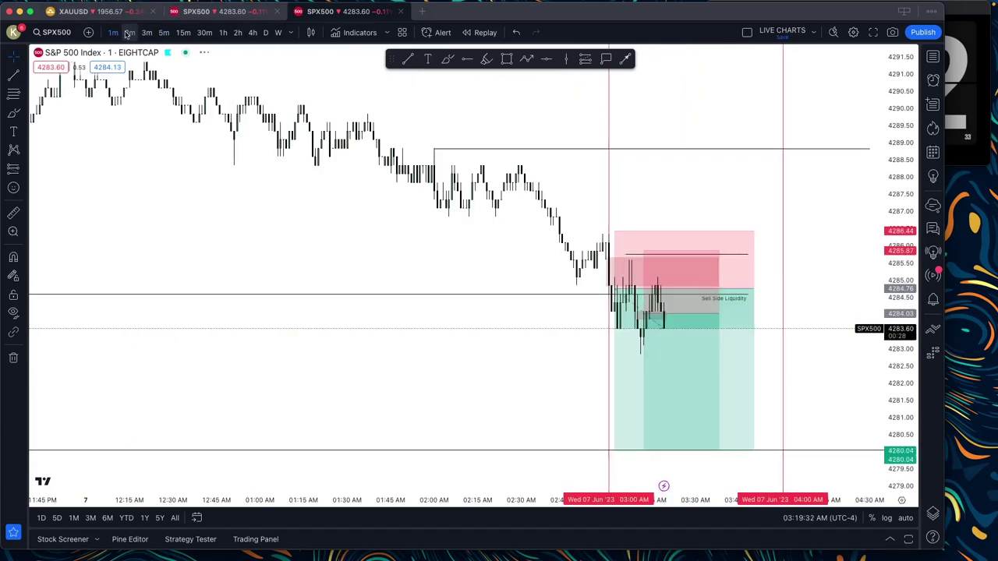
scroll(787, 329, up, 4)
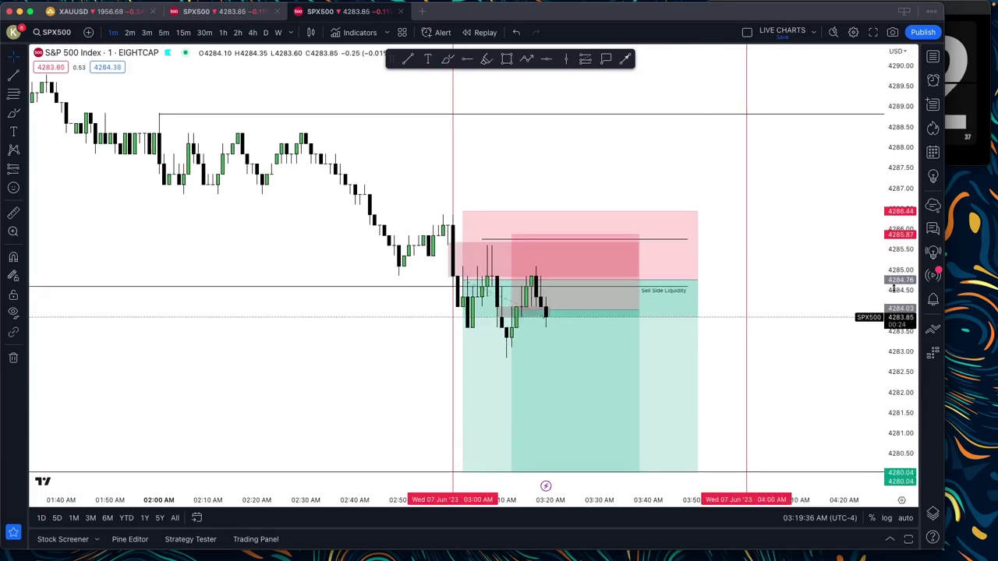
Extend the second short position's end time to match the end of the first position.
drag(783, 395, 799, 387)
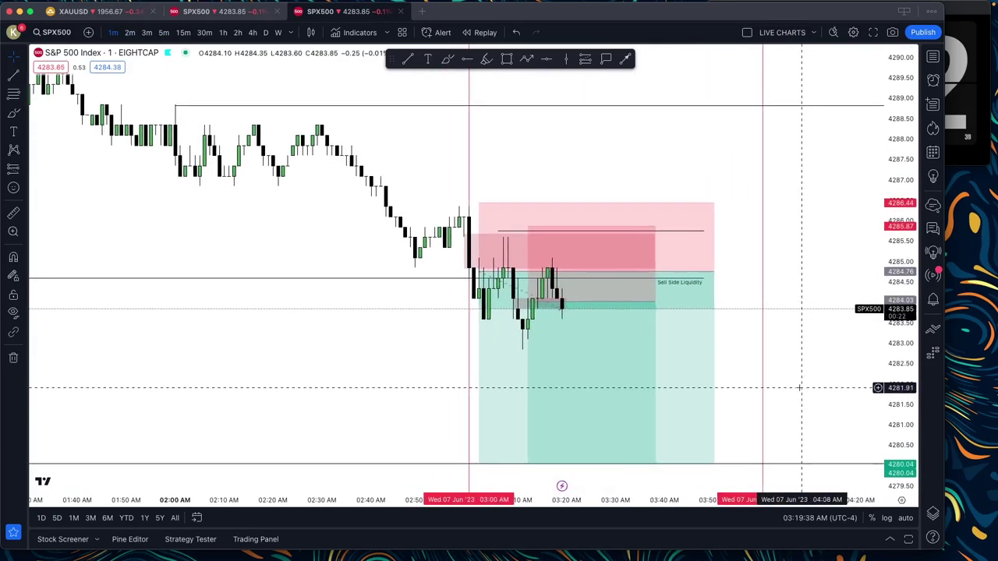
scroll(799, 387, down, 2)
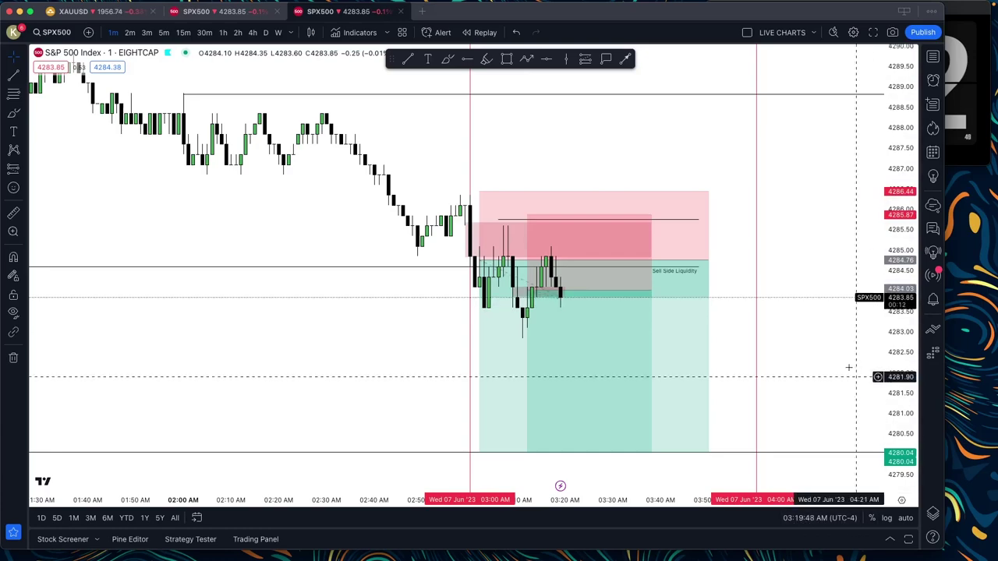
scroll(835, 356, left, 1)
scroll(819, 327, down, 3)
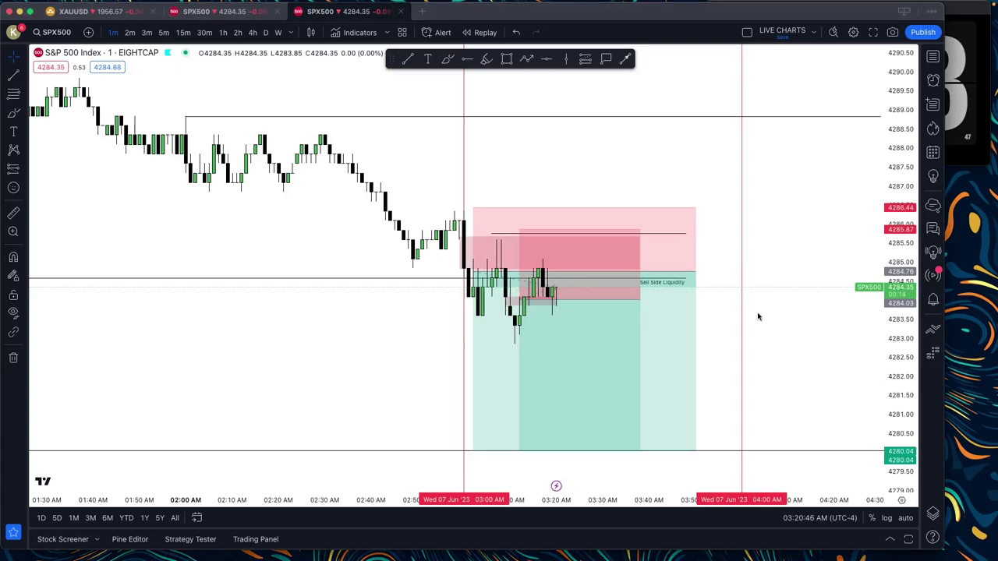
click(639, 299)
drag(639, 299, 695, 304)
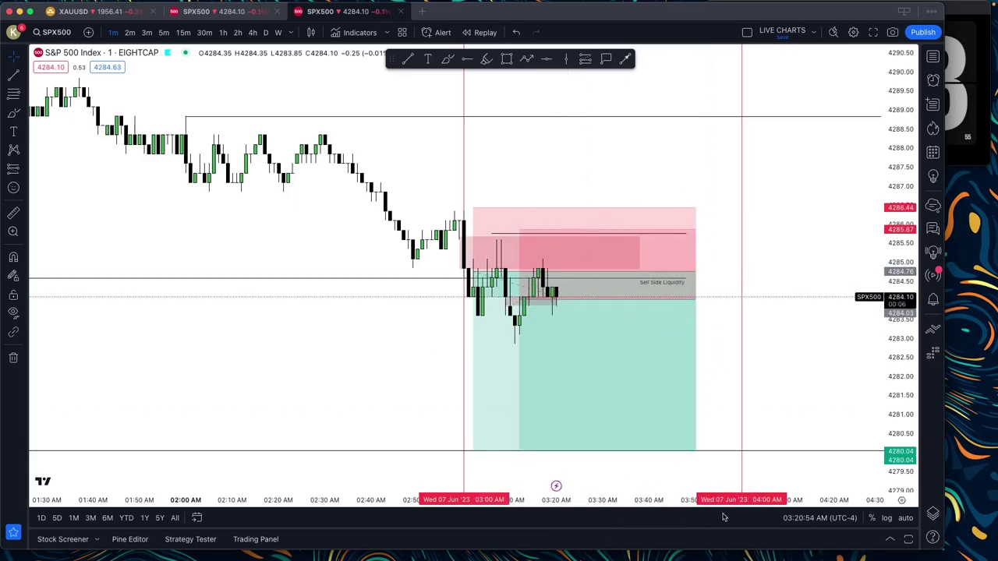
scroll(860, 366, left, 1)
scroll(854, 365, left, 1)
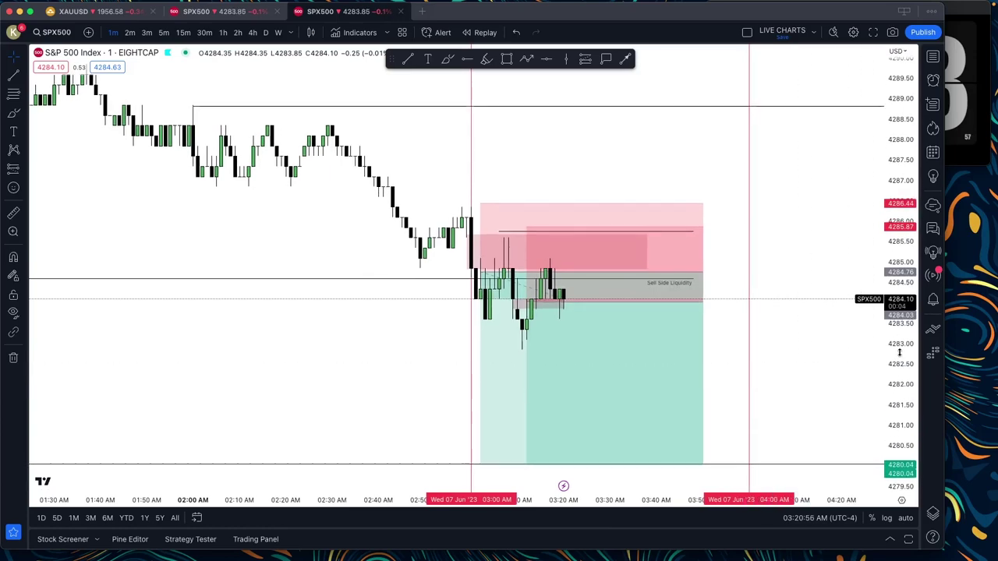
scroll(840, 363, right, 1)
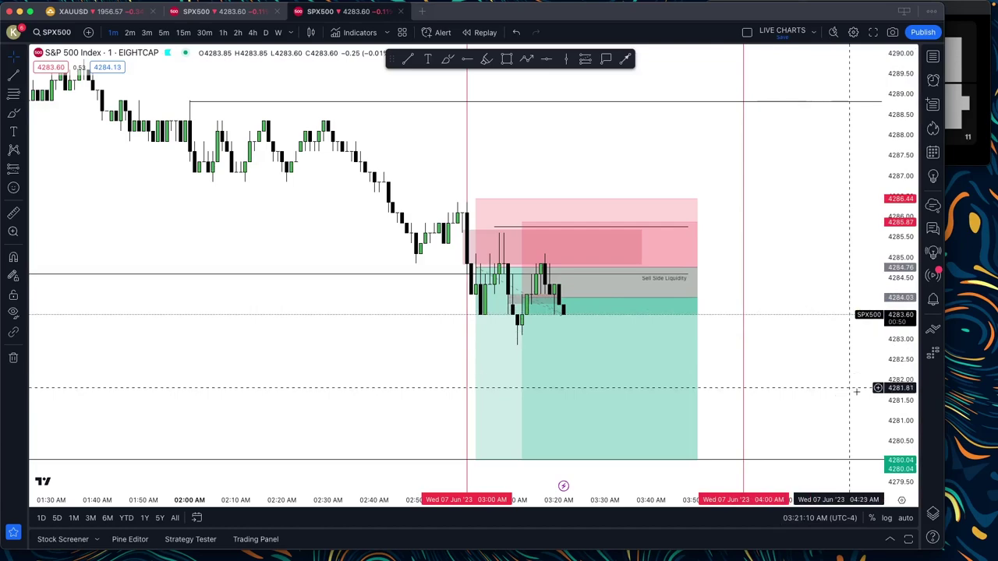
scroll(826, 382, left, 2)
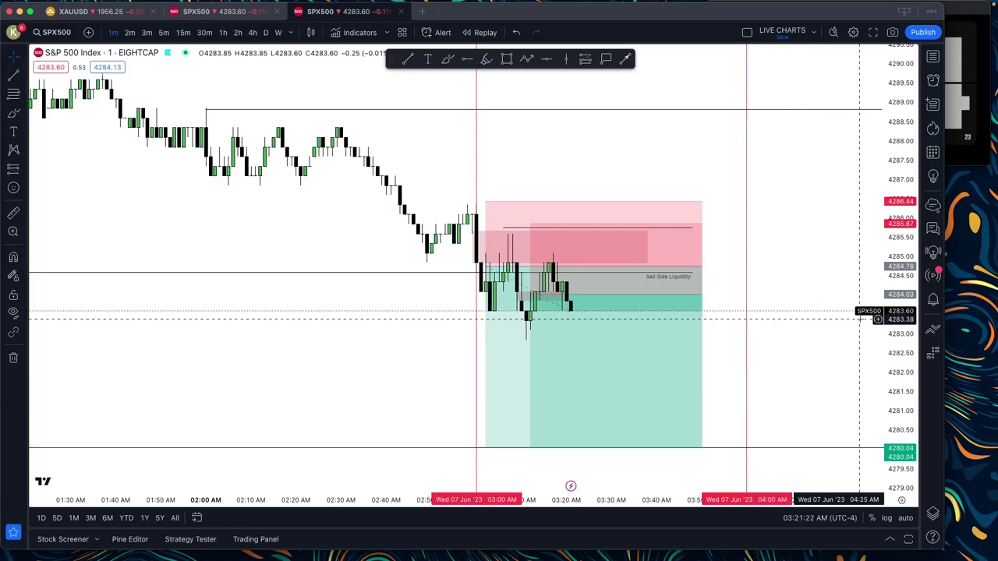
scroll(865, 305, down, 1)
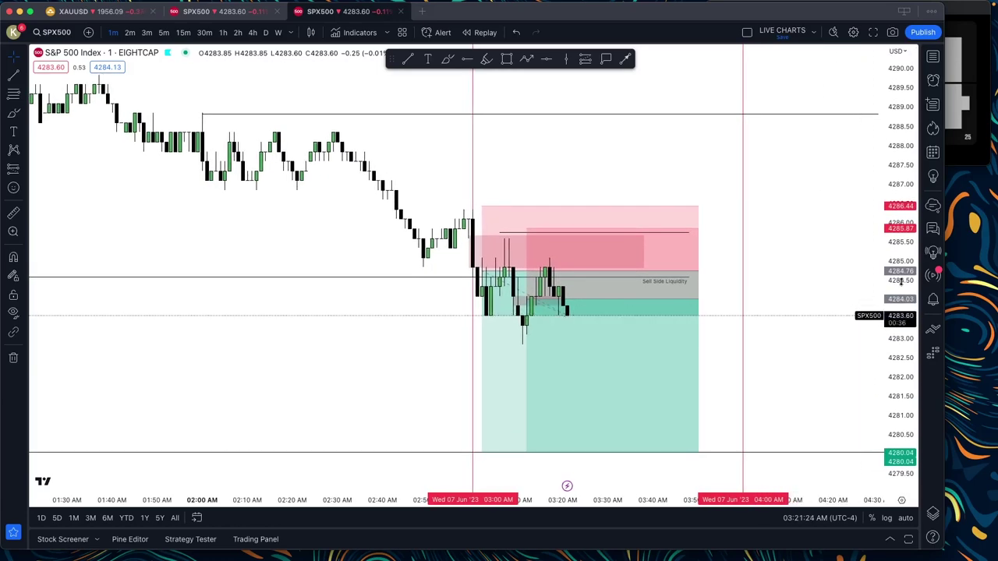
scroll(840, 299, down, 2)
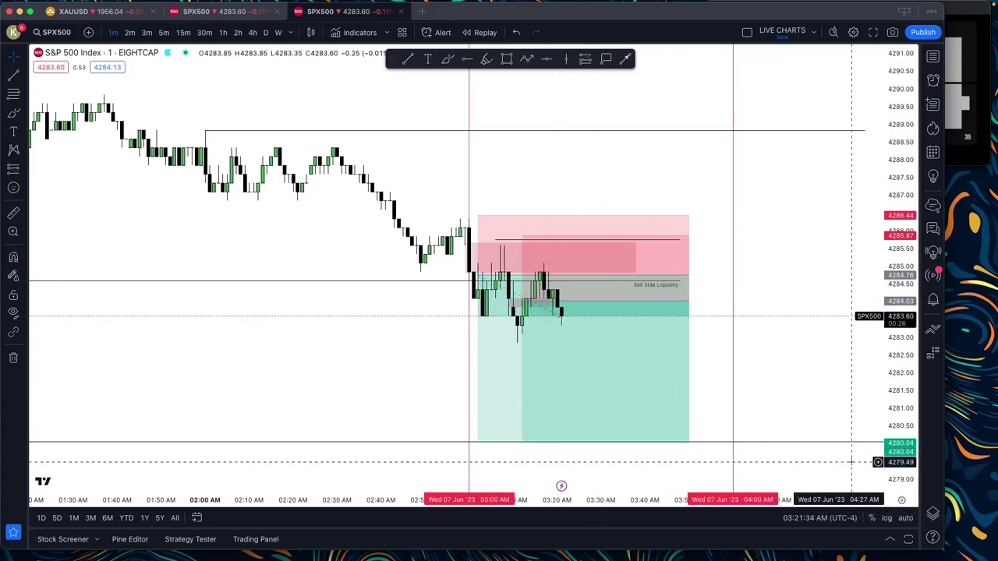
Switch to the 15-minute timeframe, hide all drawings and examine the bare price action over a wider price range.
click(165, 34)
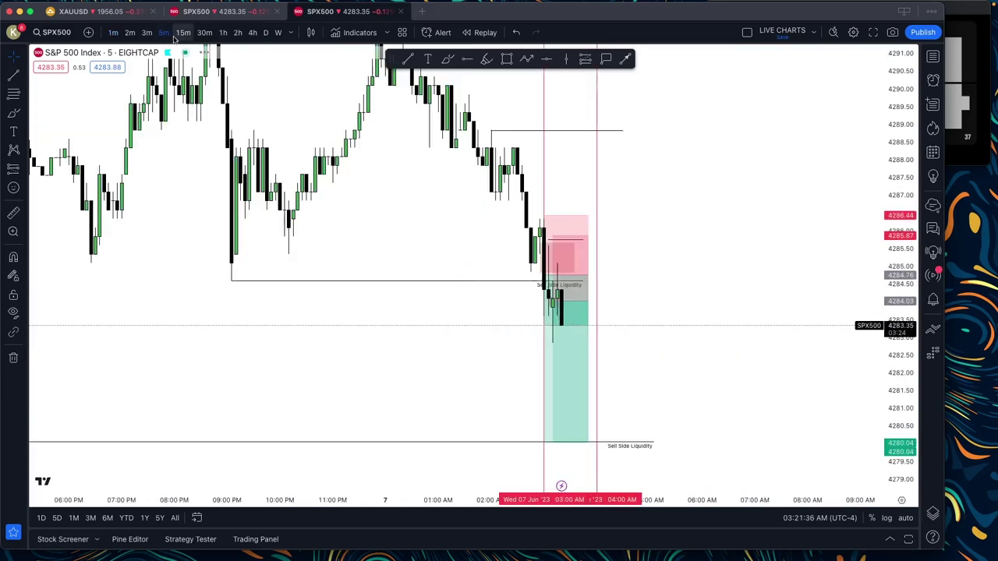
click(180, 34)
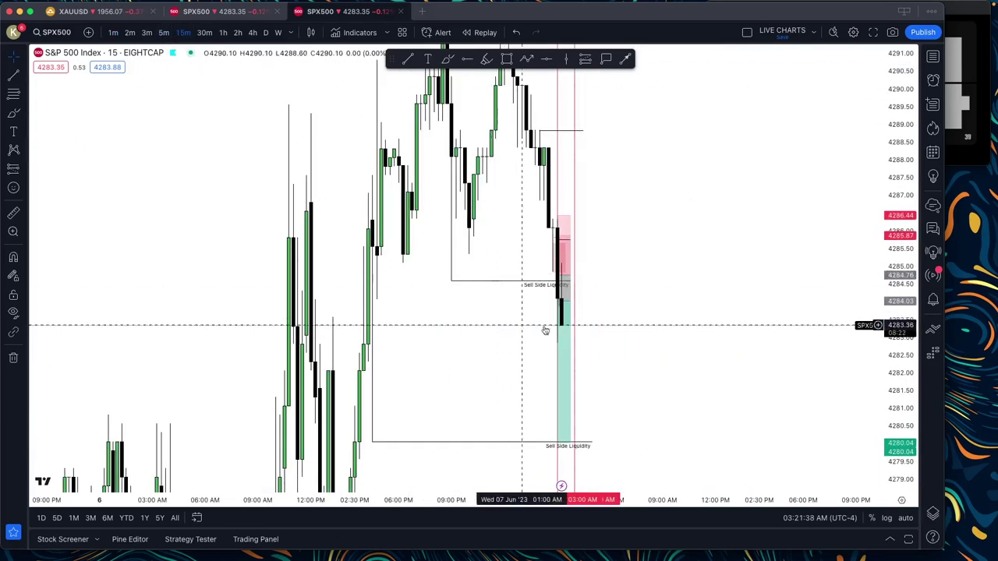
click(13, 312)
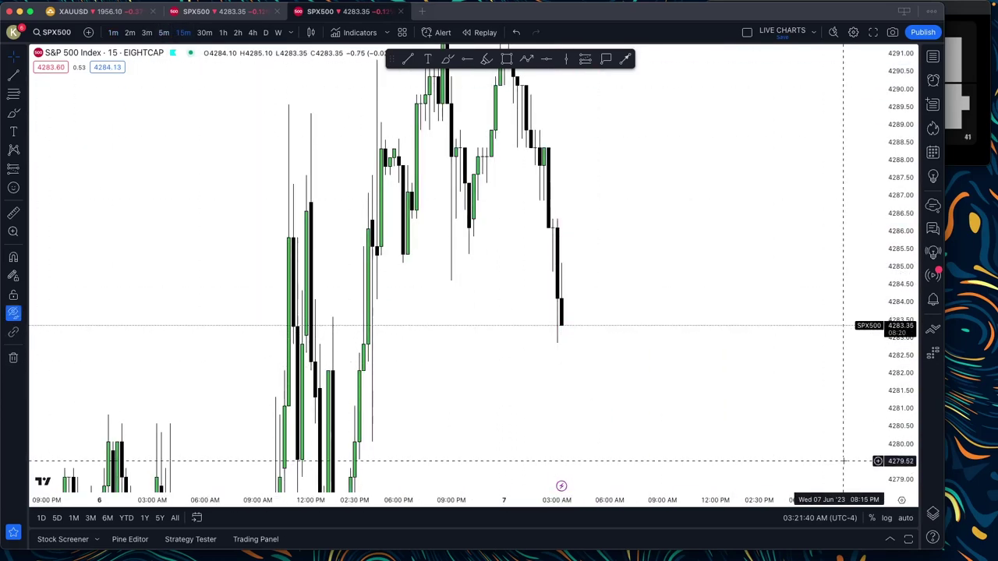
drag(896, 192, 898, 355)
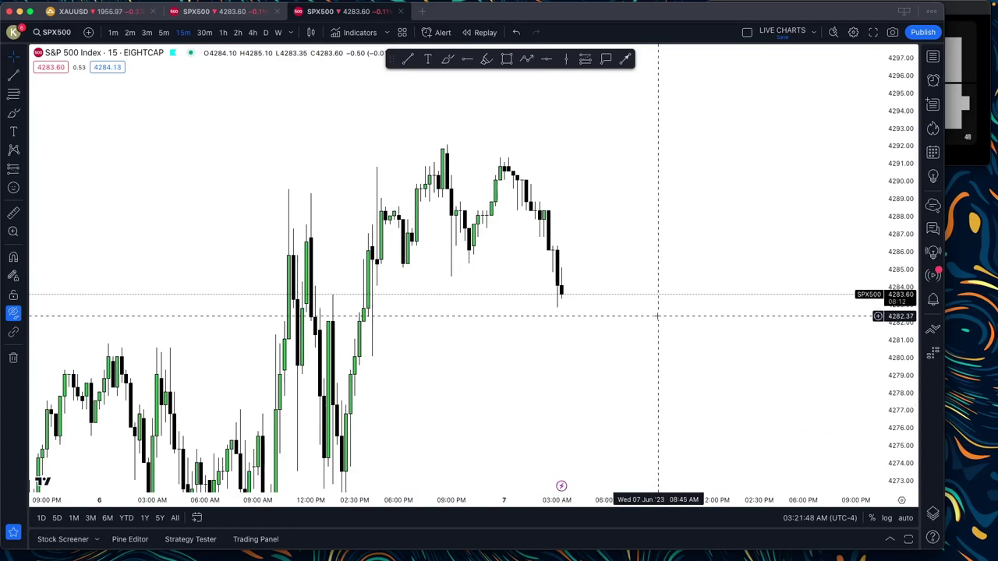
Examine the bare candles on the 5-minute and 1-minute timeframes and show all drawings again.
click(164, 32)
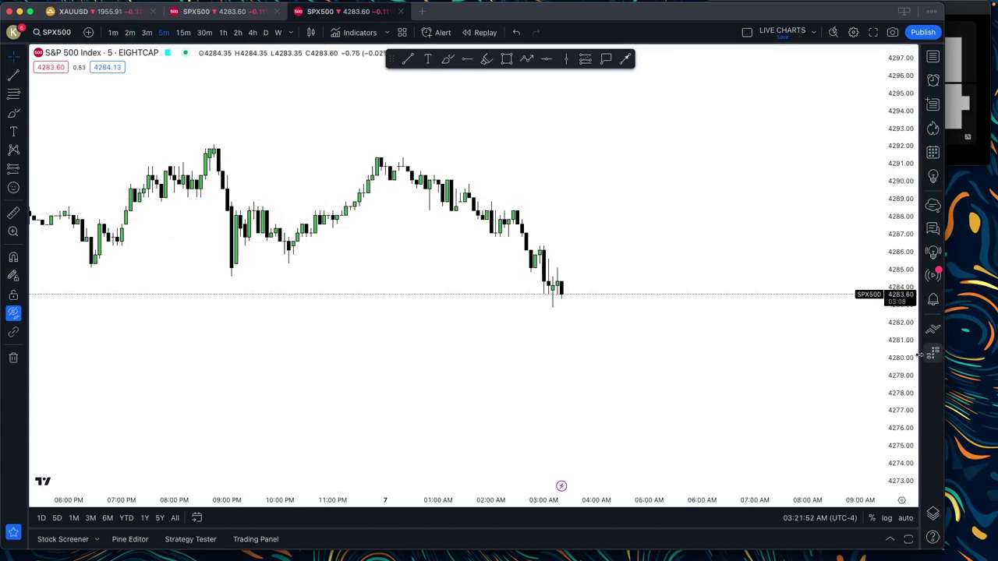
drag(904, 352, 886, 181)
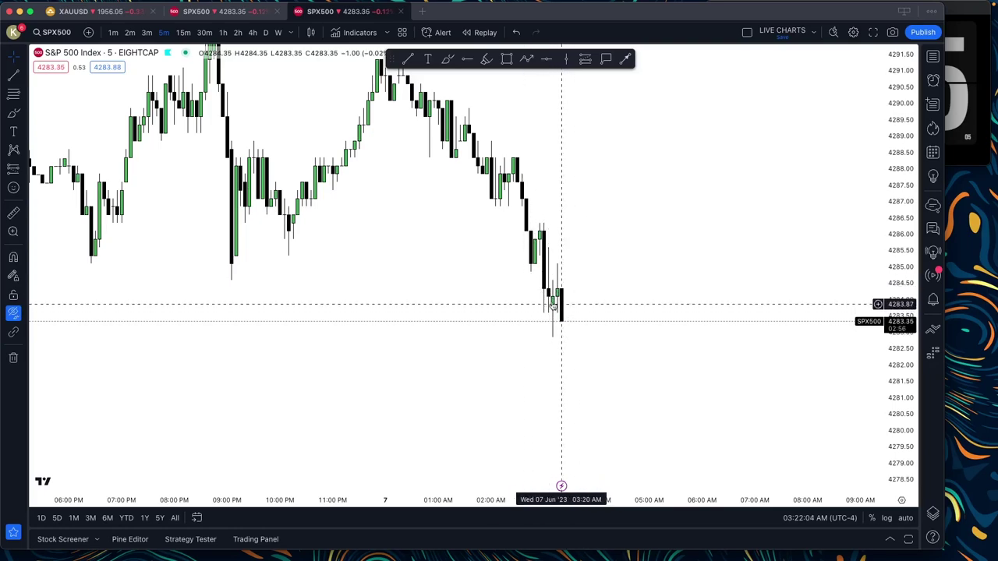
click(113, 32)
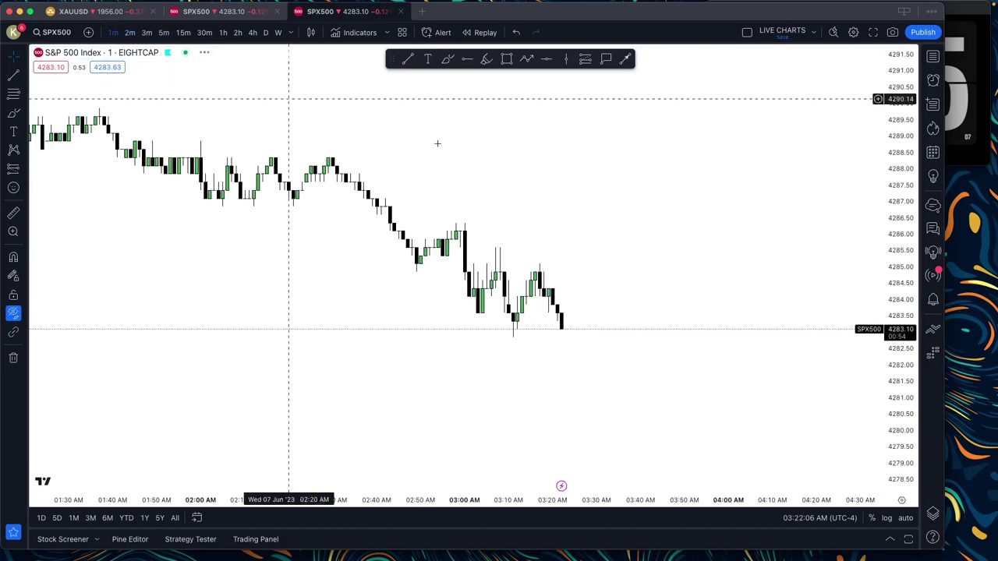
click(13, 312)
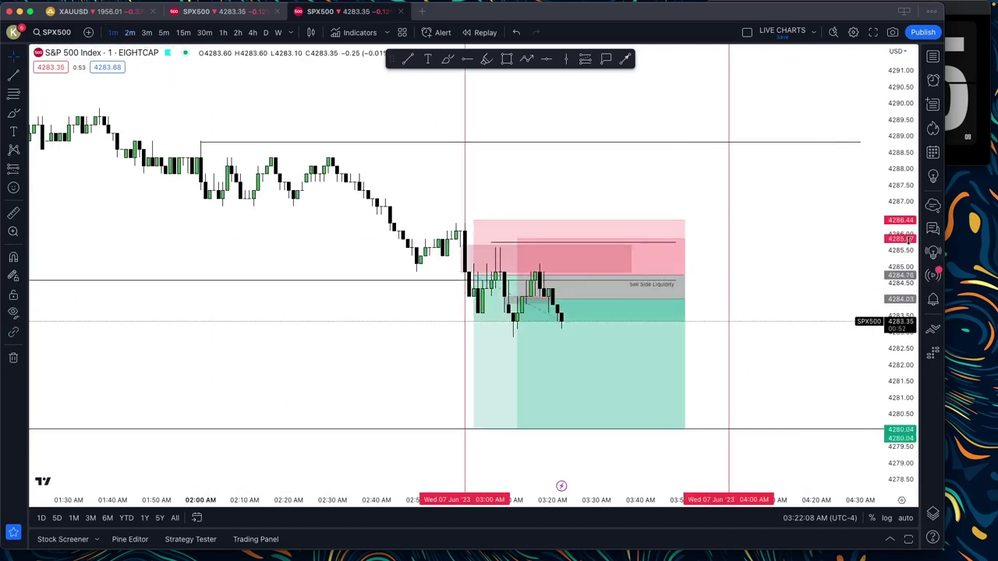
Frame both short positions down to the 4280.04 target and capture a screenshot of the chart area.
drag(908, 241, 897, 280)
scroll(806, 280, down, 3)
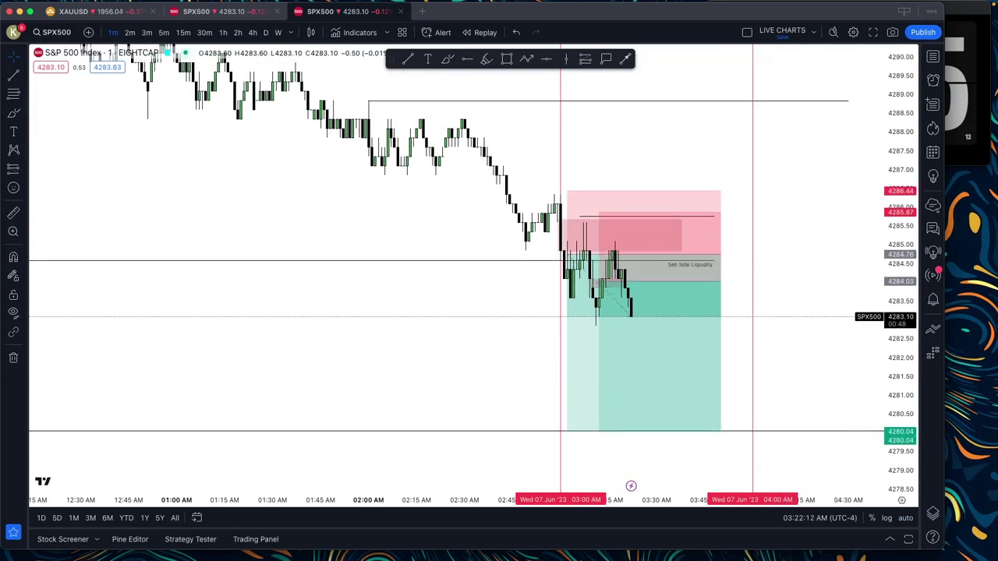
scroll(467, 273, up, 2)
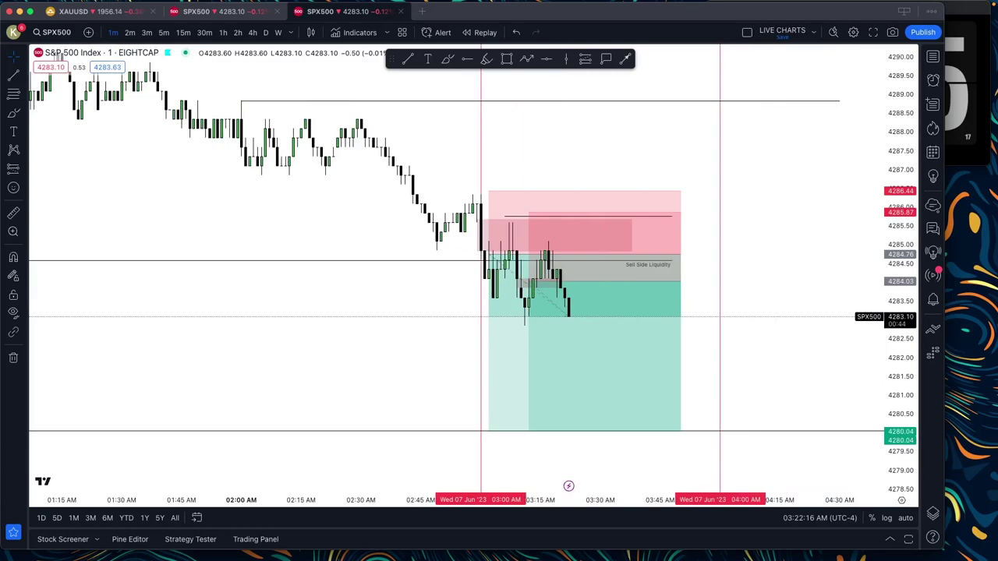
drag(222, 86, 932, 543)
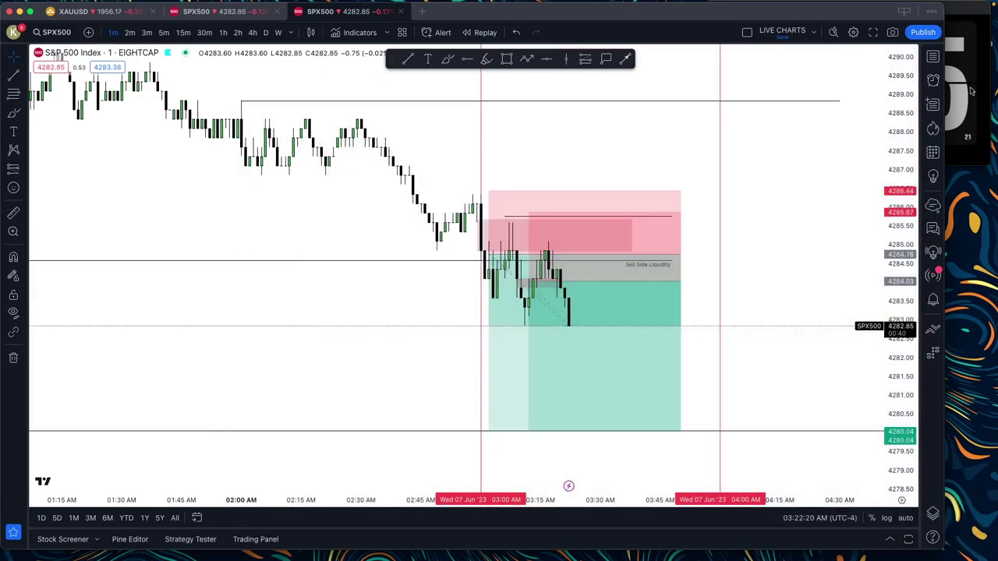
Show the FocusTimer clock over the chart, move it partly off the chart, and return to the chart by selecting the line near 4285.76.
click(973, 18)
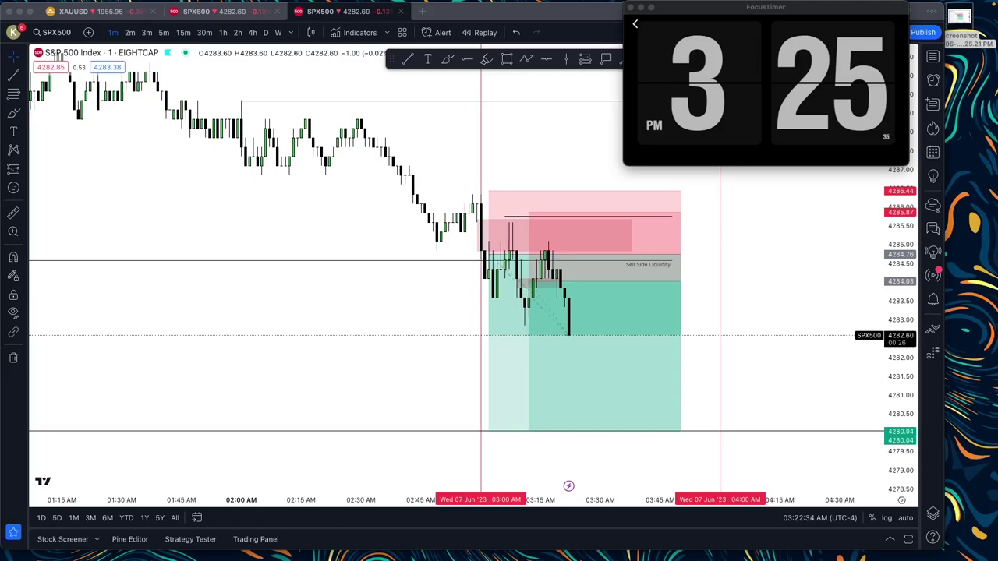
click(757, 368)
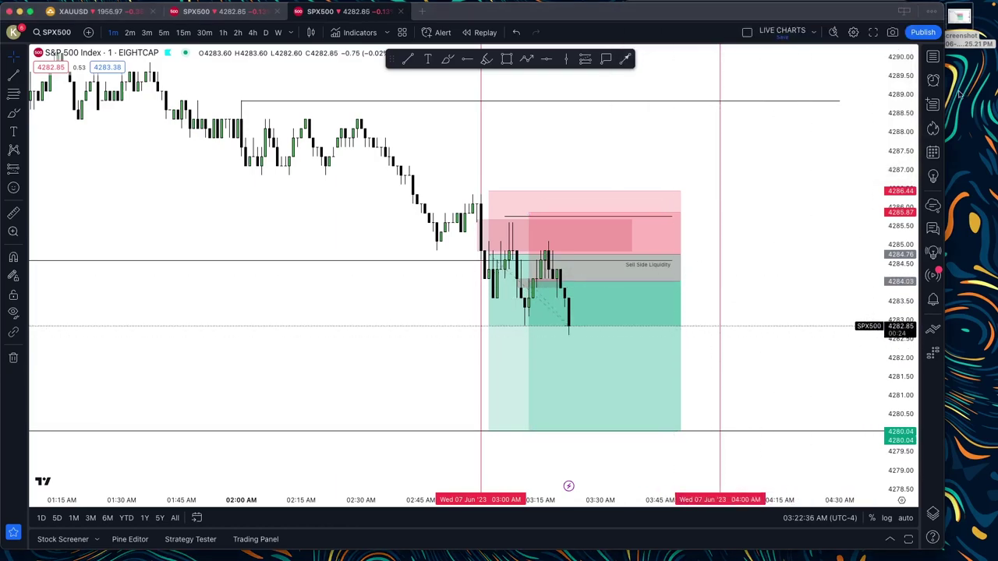
mouse_move(425, 549)
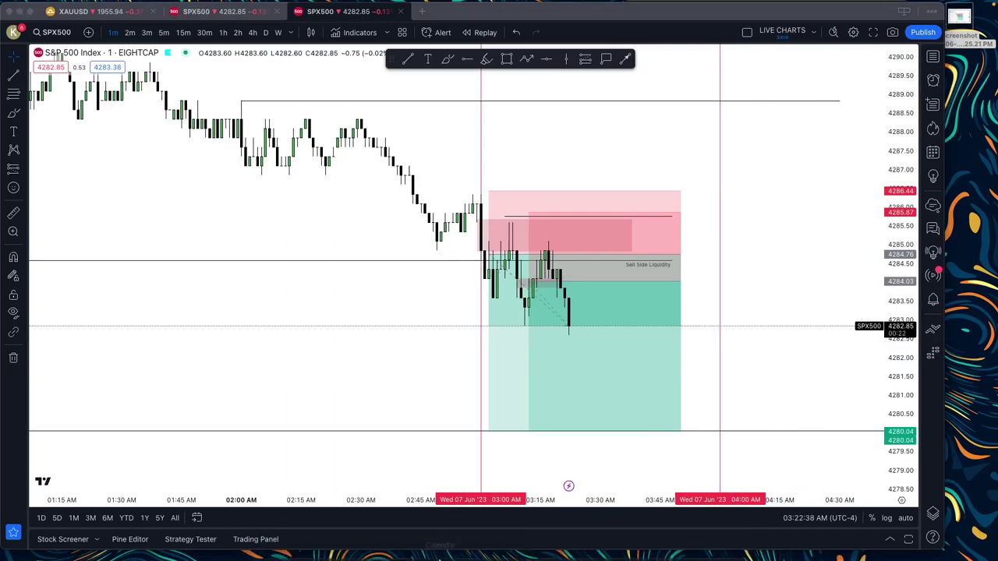
click(393, 545)
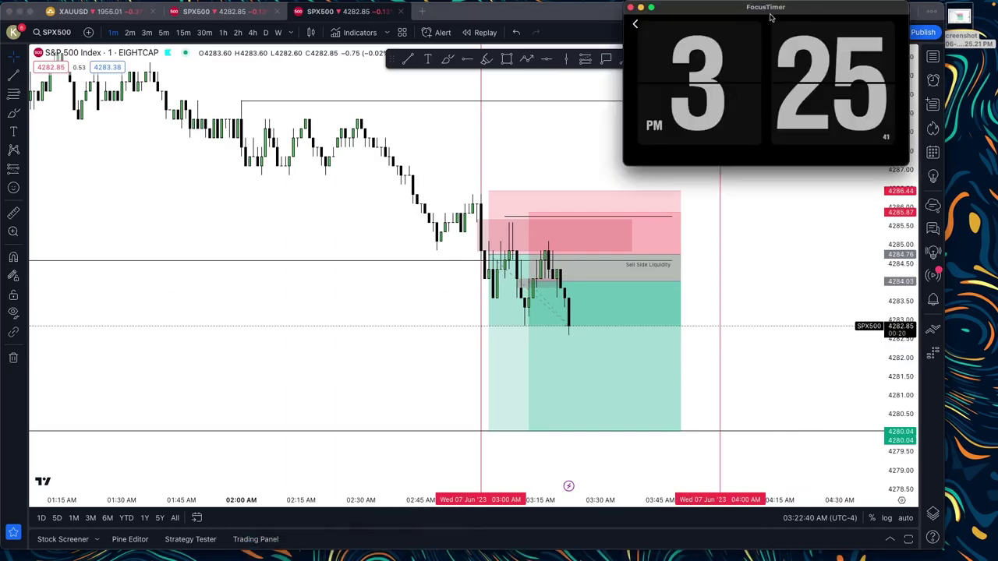
drag(770, 17, 852, 18)
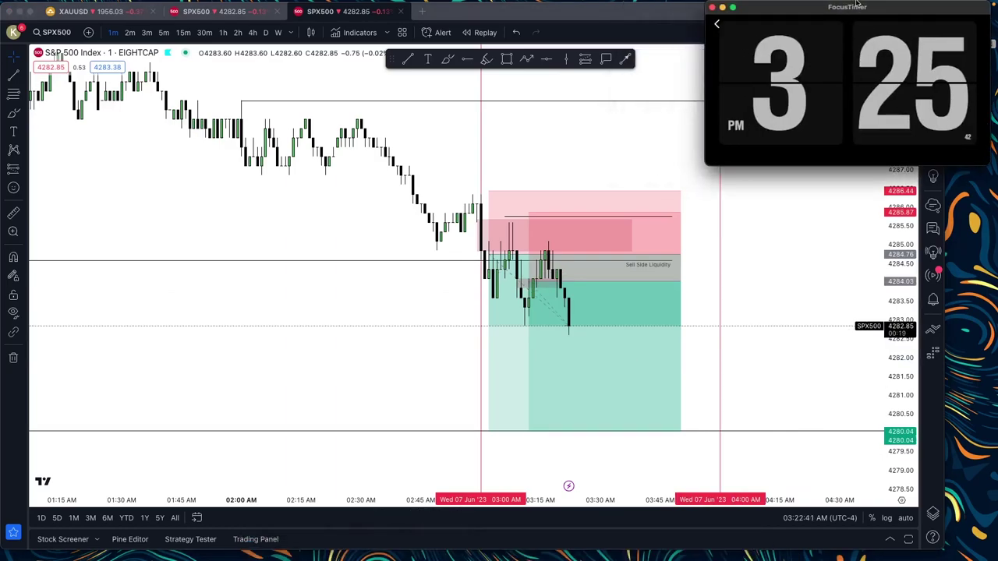
click(524, 217)
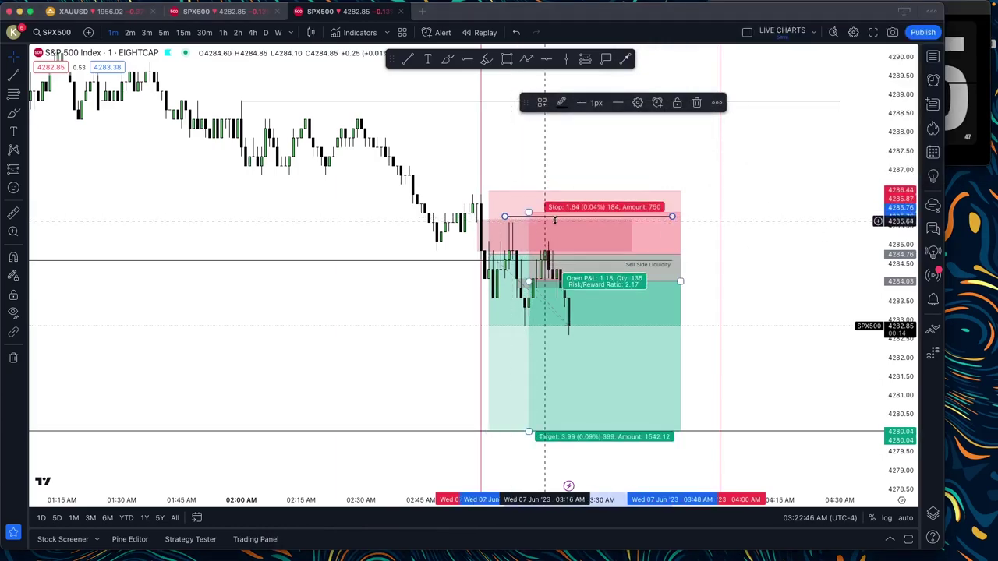
Deselect the line near 4285.76, switch to Discord to browse the latest chart posts in real-time-silver-bullet, and return to the chart.
click(527, 221)
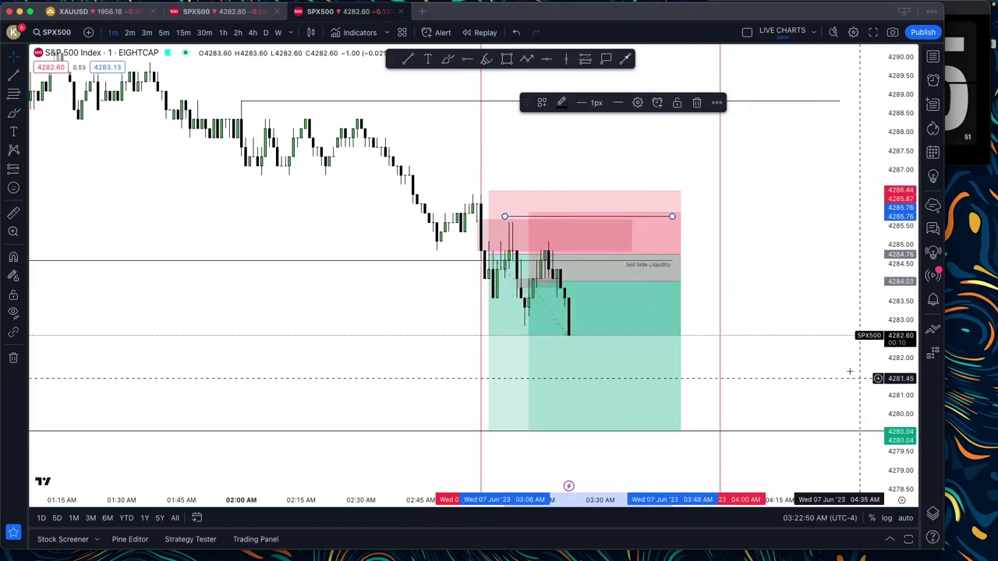
click(823, 378)
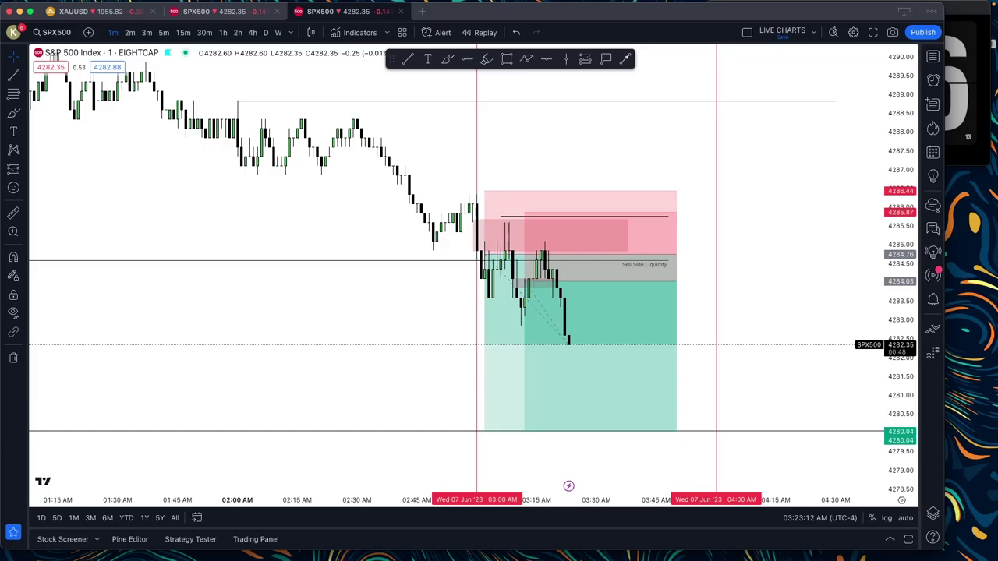
key(super+Tab)
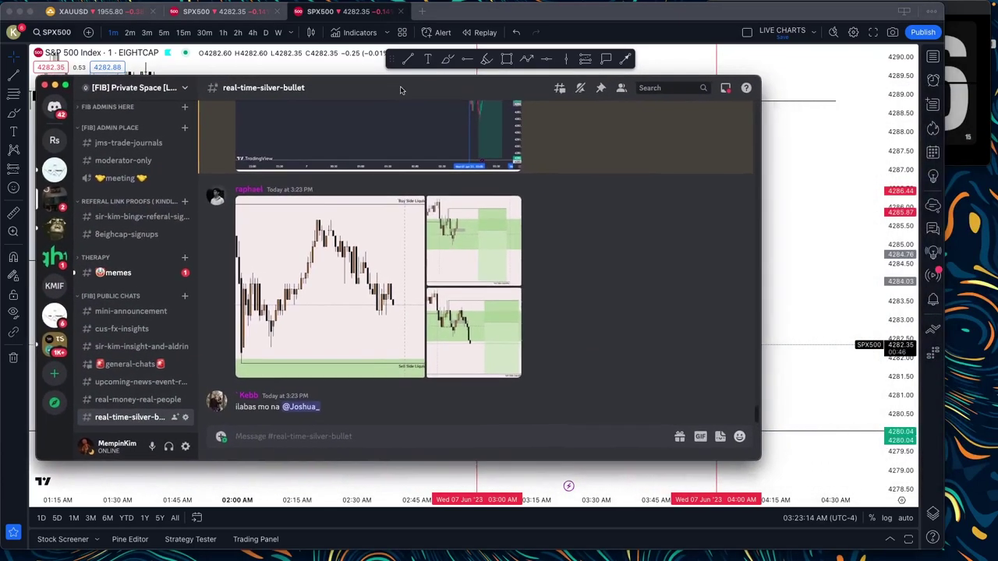
scroll(500, 314, up, 2)
scroll(500, 314, up, 10)
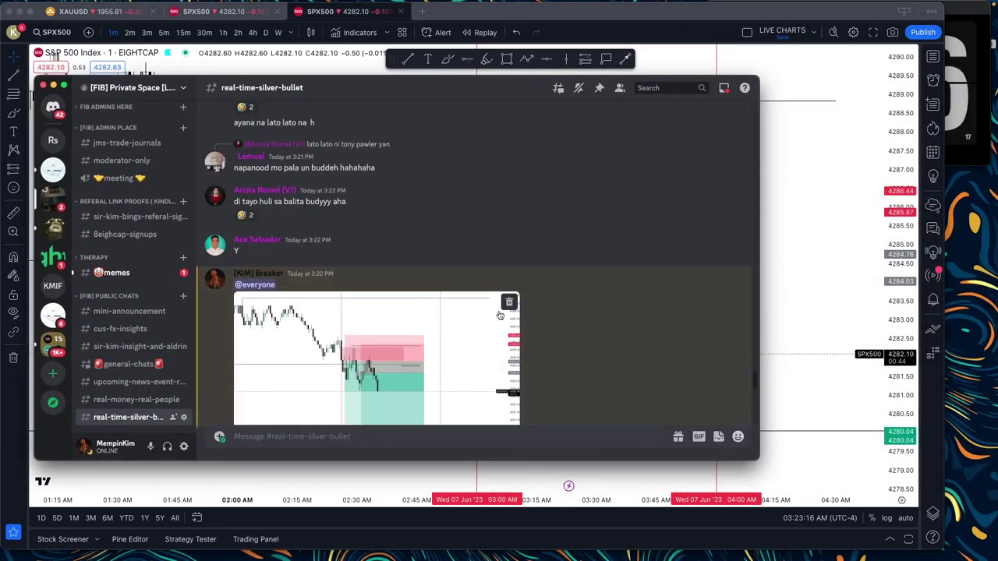
scroll(503, 313, up, 3)
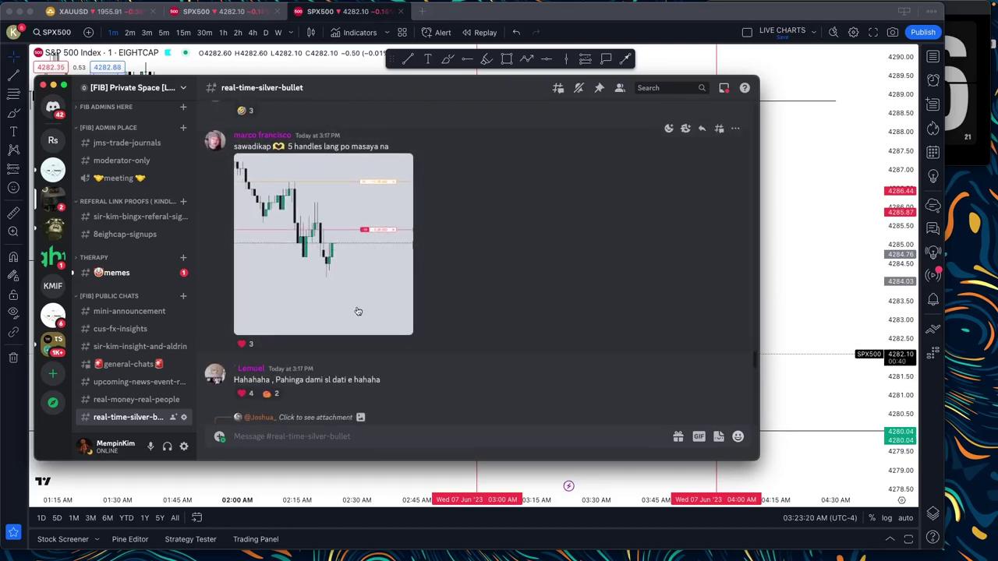
scroll(343, 225, down, 10)
scroll(311, 270, down, 10)
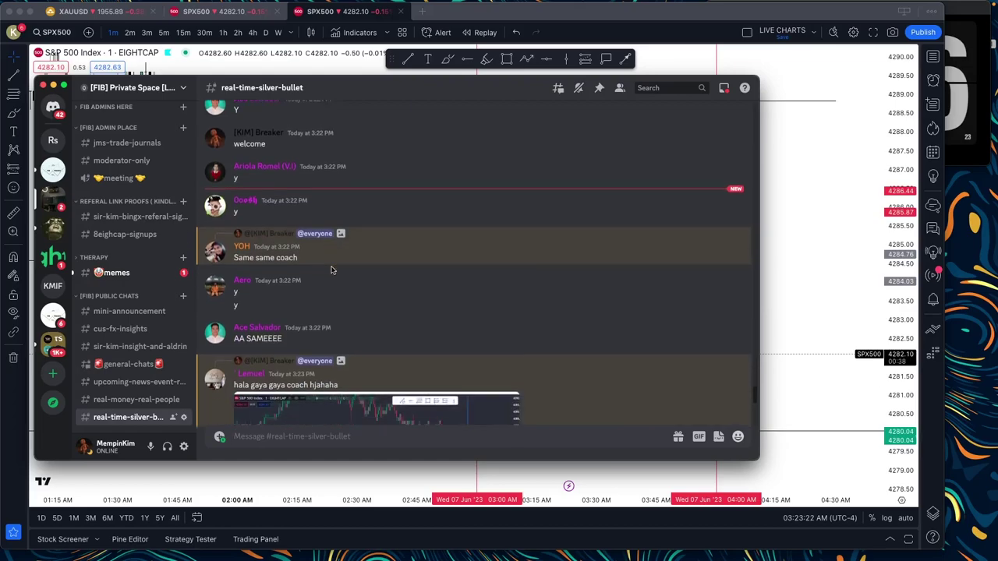
scroll(438, 378, down, 5)
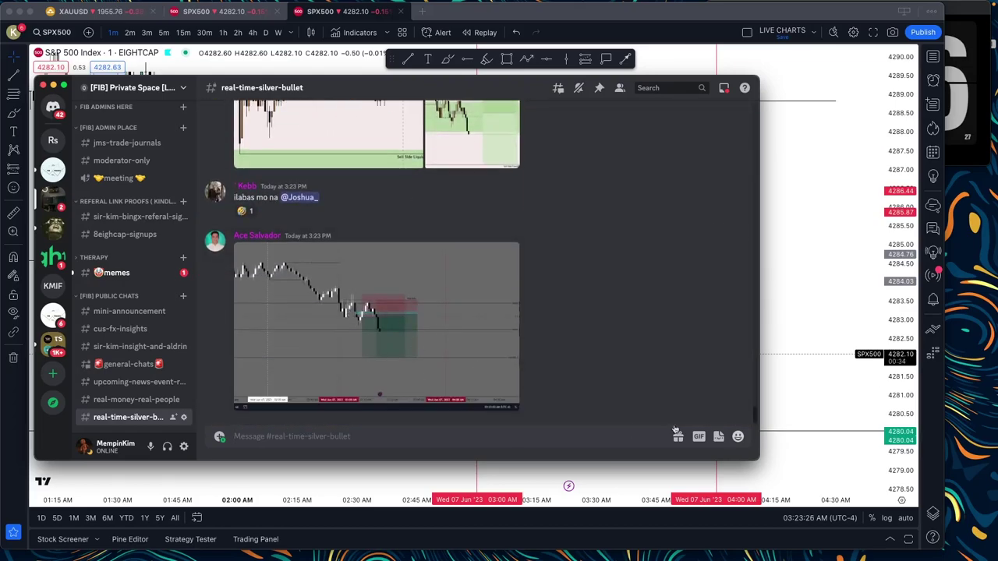
key(super+tab)
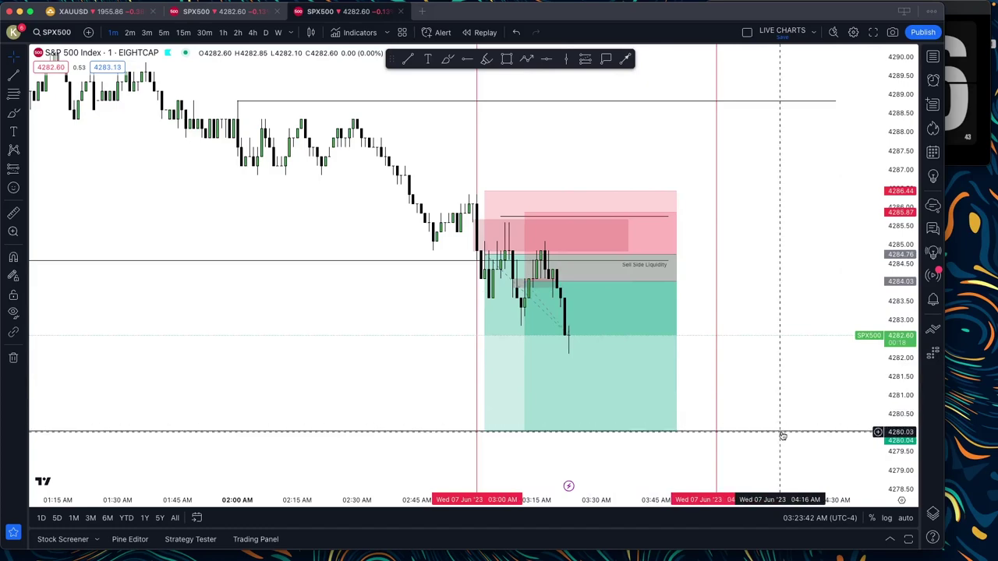
Extend both short positions forward in time to the vertical line at 04:00 AM.
click(659, 363)
drag(677, 282, 717, 282)
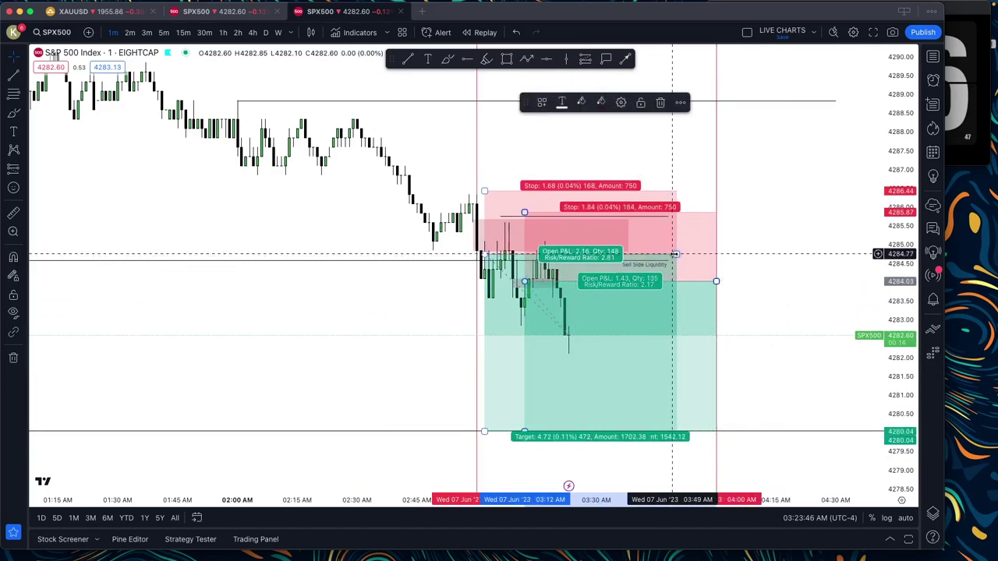
drag(675, 254, 716, 258)
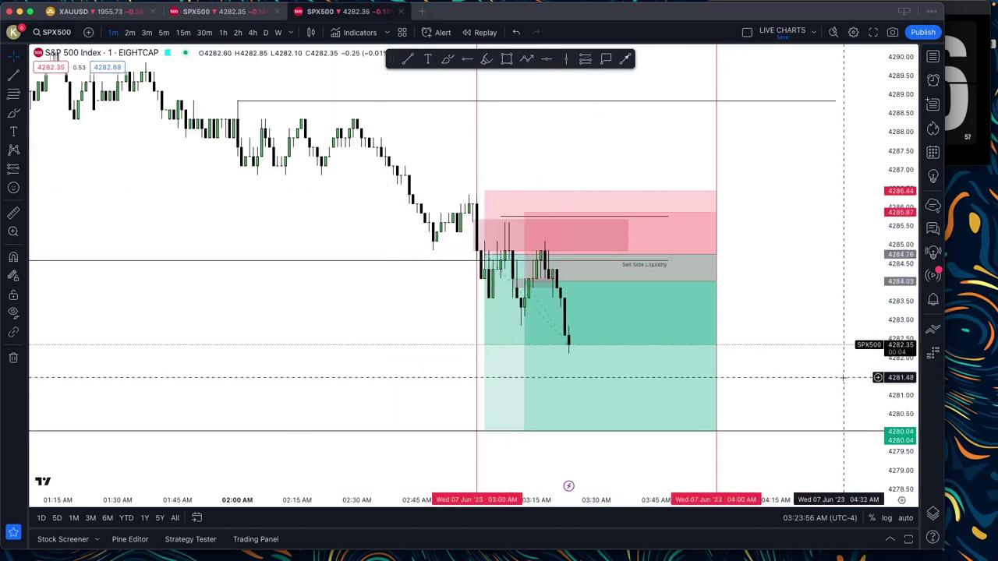
Bring the FocusTimer clock in front of the chart and make its window slightly smaller.
click(968, 115)
drag(827, 13, 835, 13)
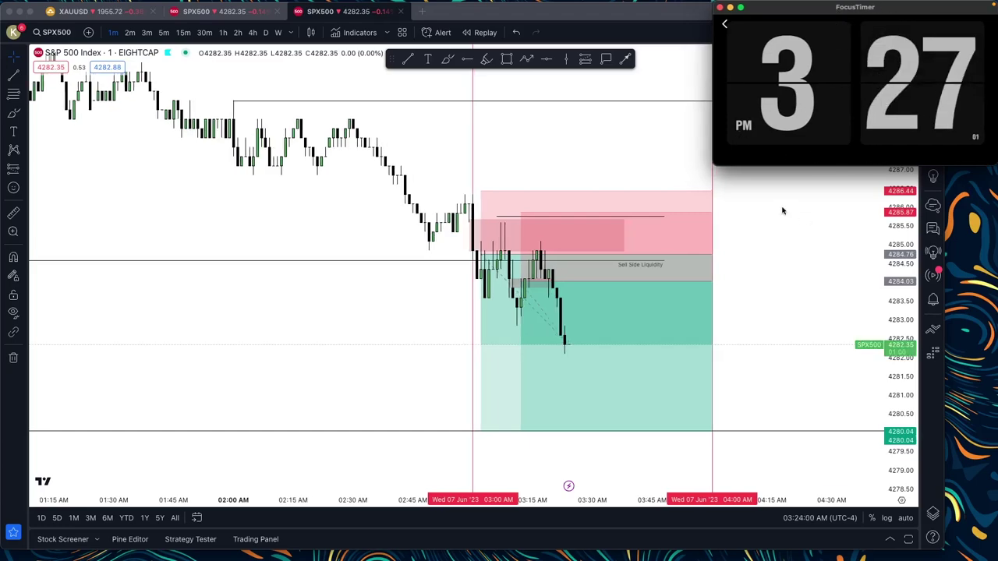
drag(712, 170, 734, 163)
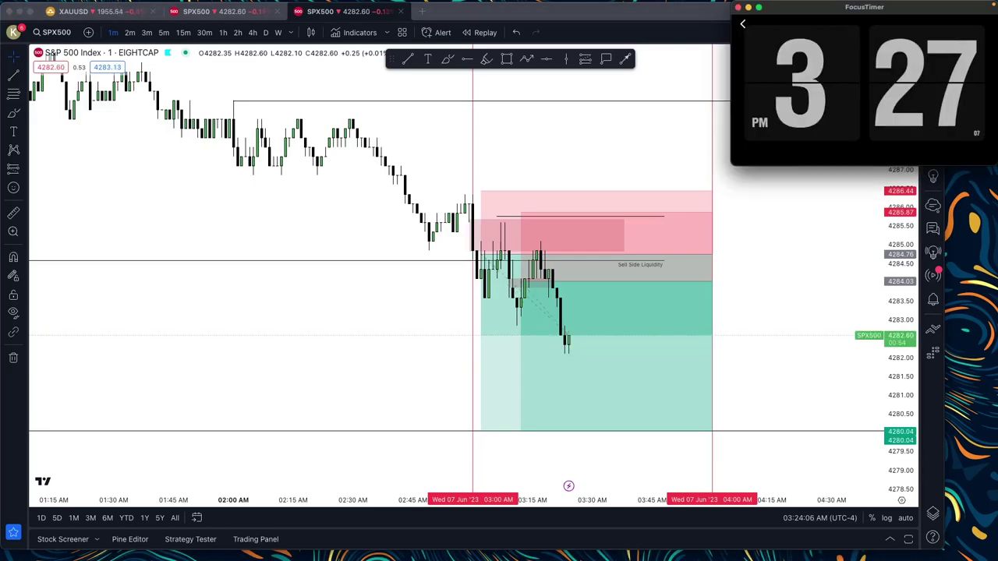
Switch to Discord, look through the newest chart images in real-time-silver-bullet, and return to the TradingView chart.
key(super+Tab)
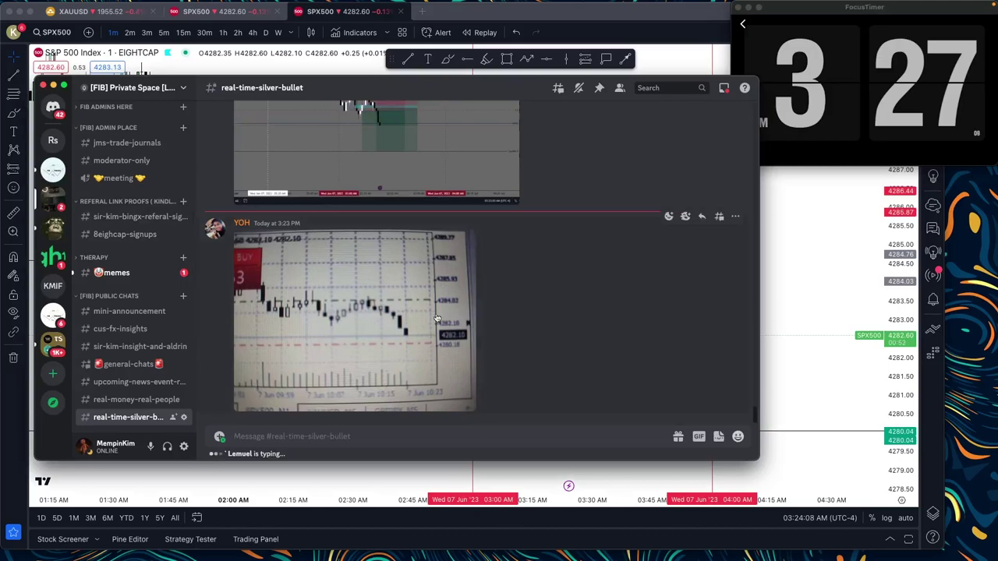
scroll(483, 285, up, 3)
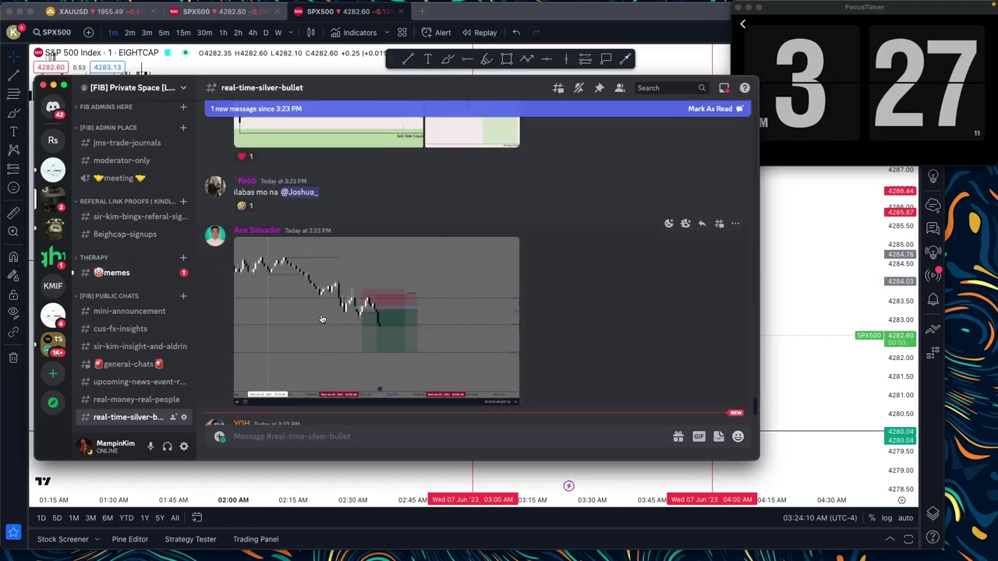
scroll(329, 322, up, 5)
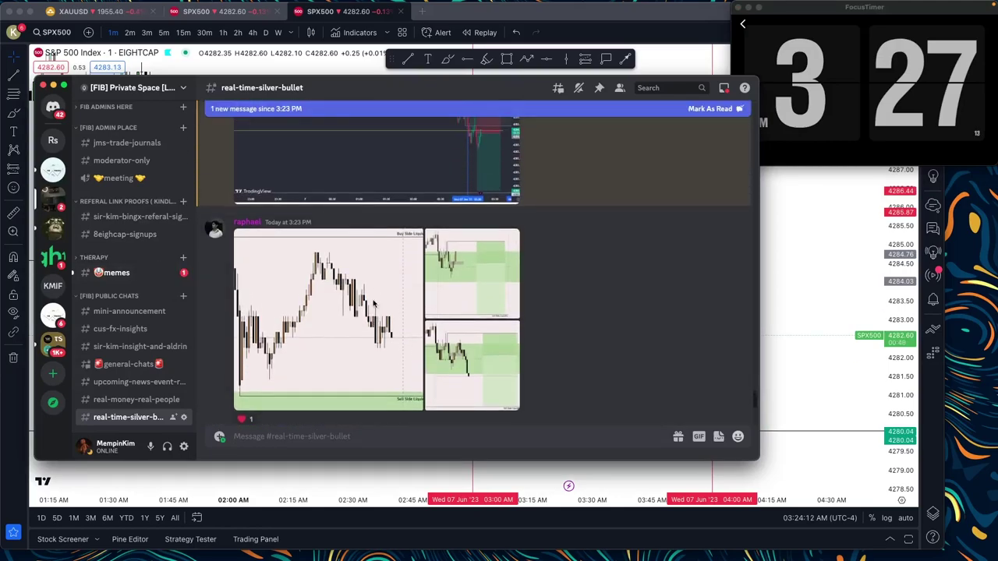
scroll(370, 308, down, 5)
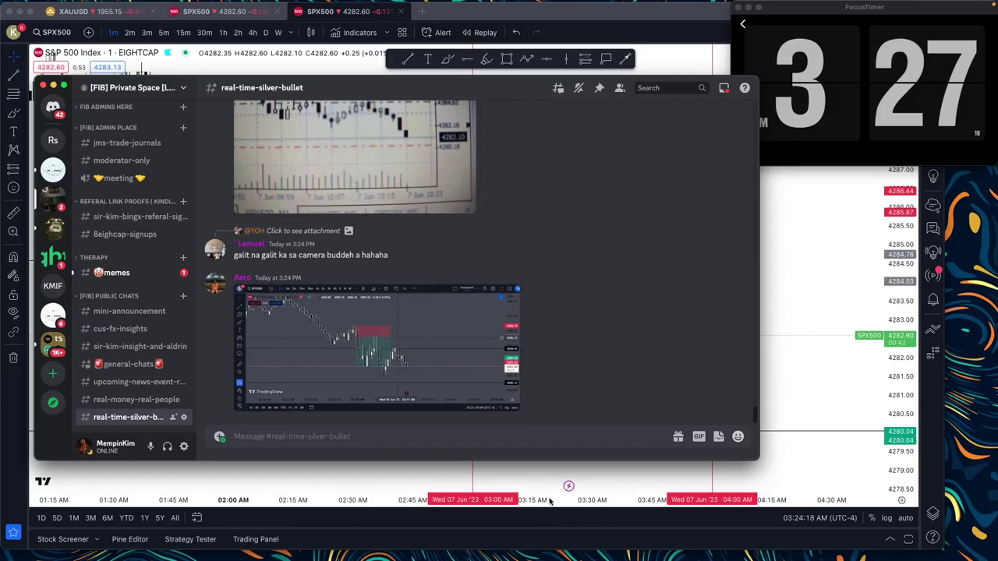
click(760, 295)
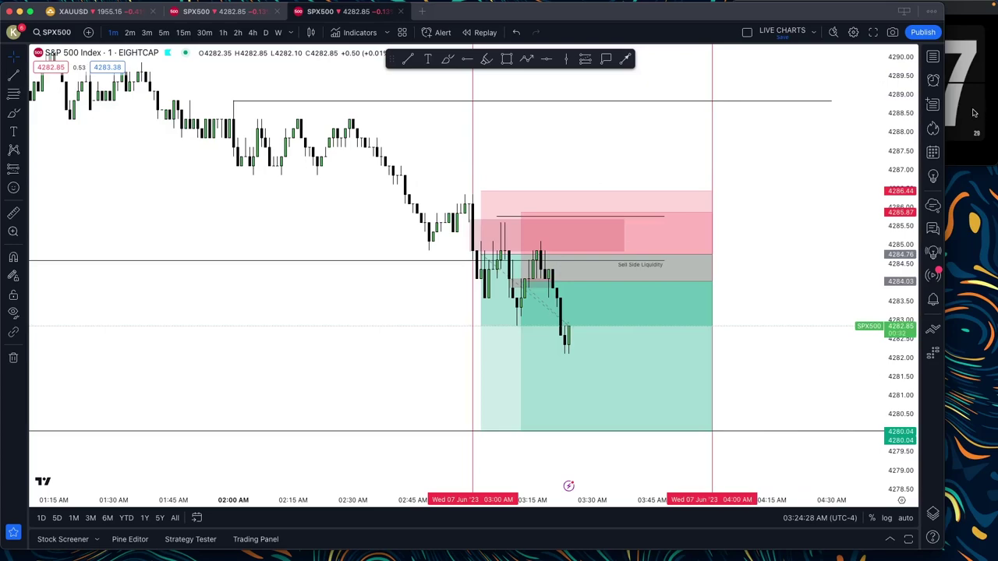
mouse_move(556, 322)
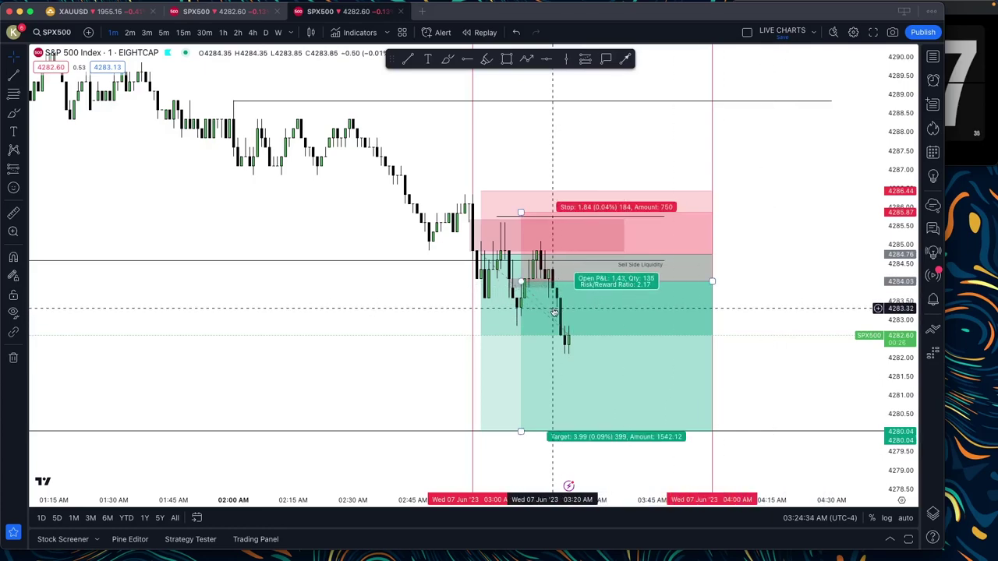
key(ctrl+z)
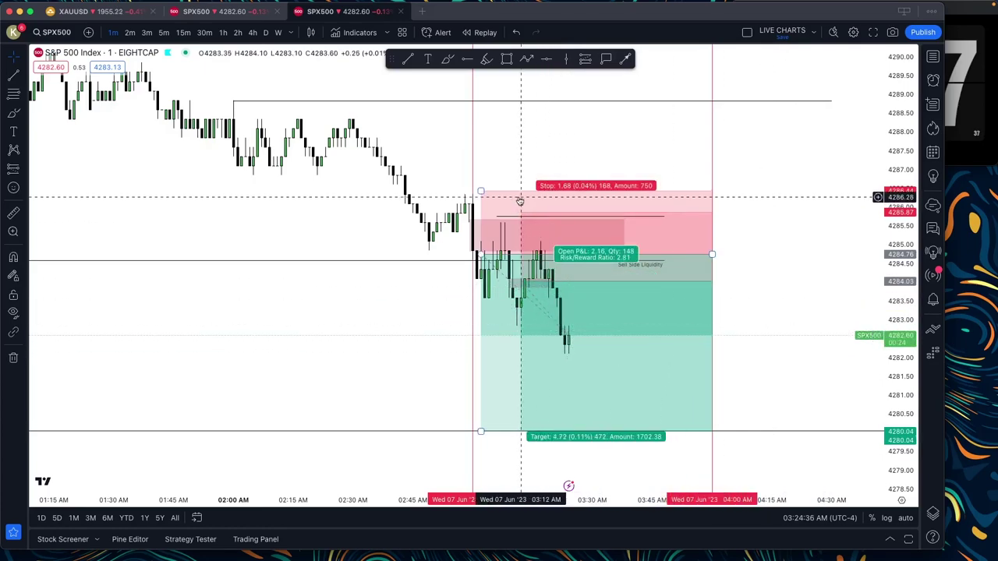
key(ctrl+y)
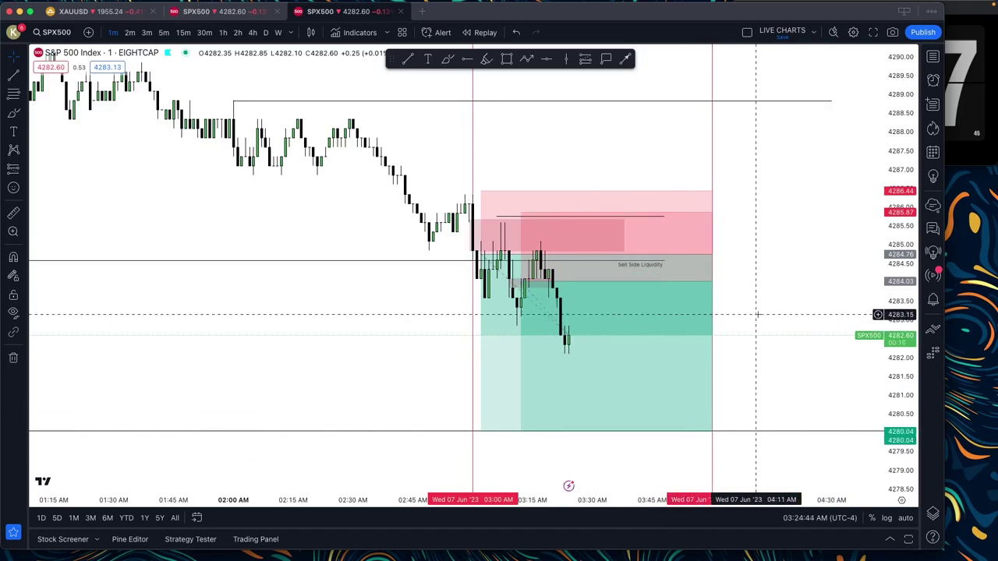
mouse_move(587, 354)
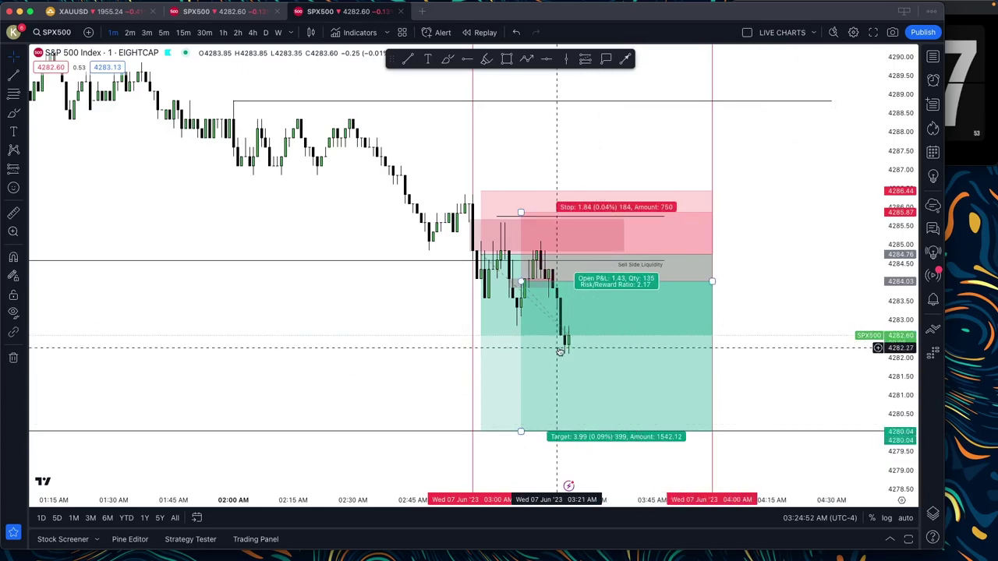
mouse_move(521, 281)
mouse_down()
mouse_move(483, 260)
mouse_move(493, 246)
mouse_move(522, 283)
mouse_move(479, 254)
mouse_move(521, 281)
mouse_up()
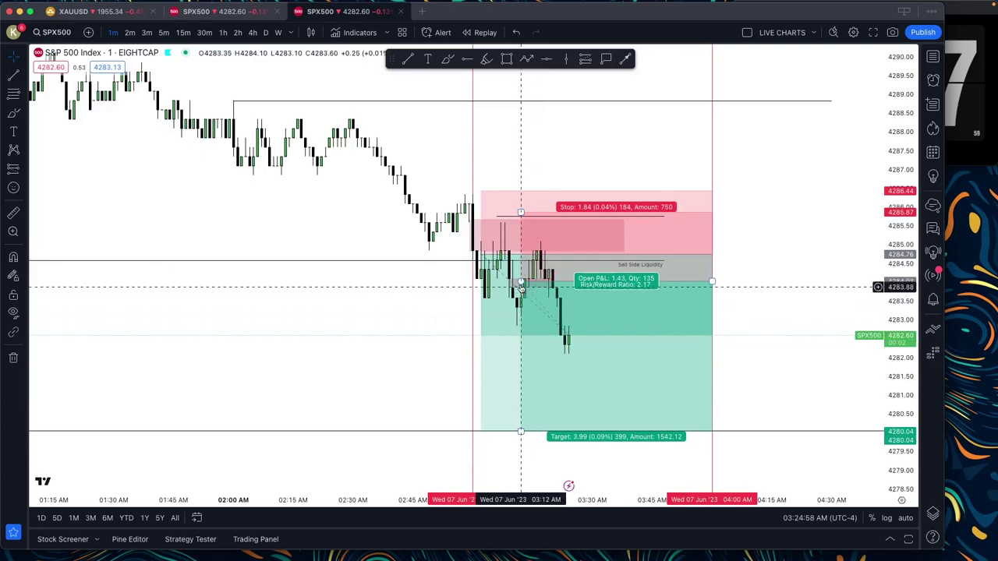
mouse_move(534, 420)
mouse_down()
mouse_move(517, 385)
mouse_move(526, 459)
mouse_up()
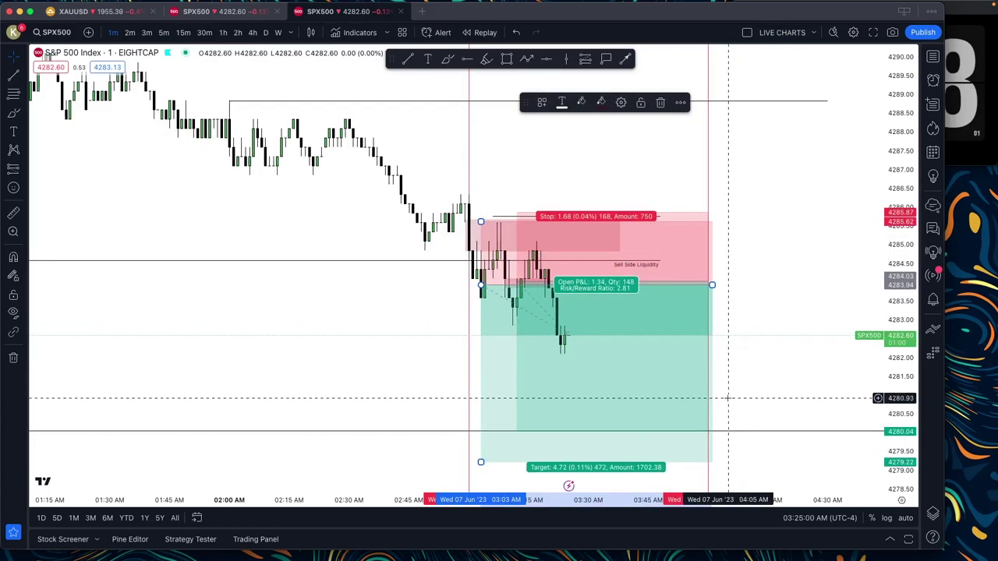
key(ctrl+z)
click(831, 357)
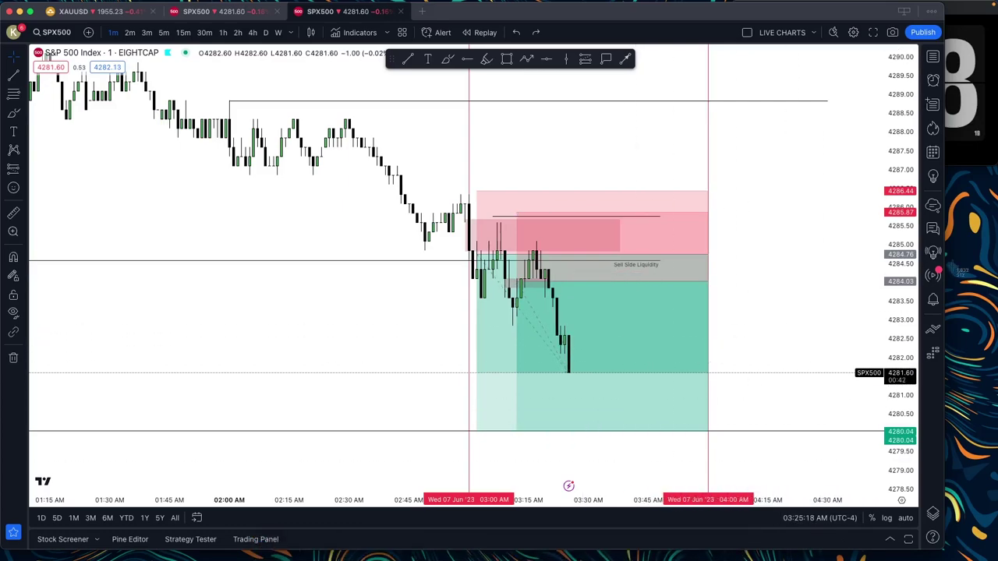
Capture a screenshot of the chart area and post it to everyone in the real-time-silver-bullet channel in Discord.
drag(201, 60, 868, 450)
key(super+Tab)
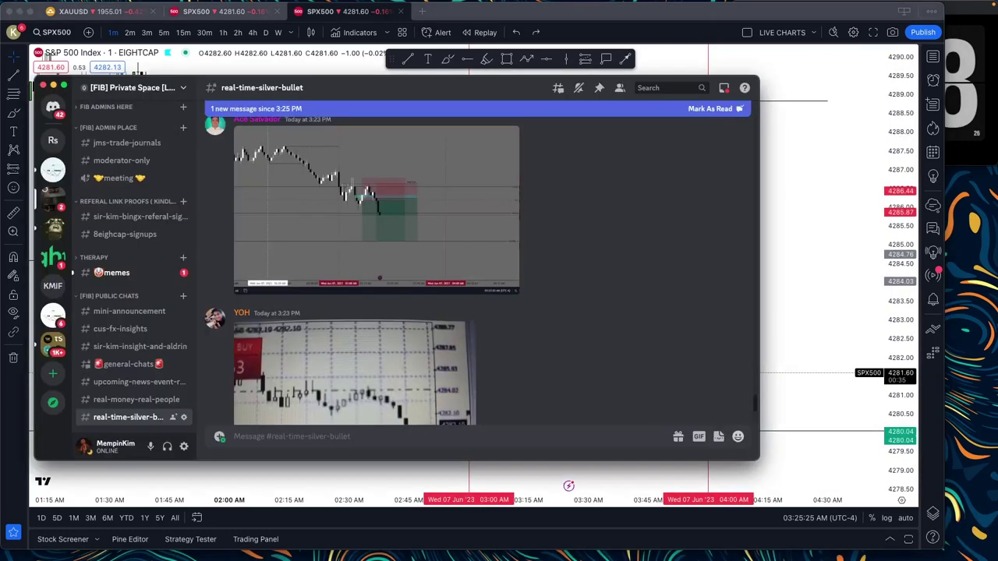
click(970, 7)
drag(960, 74, 351, 436)
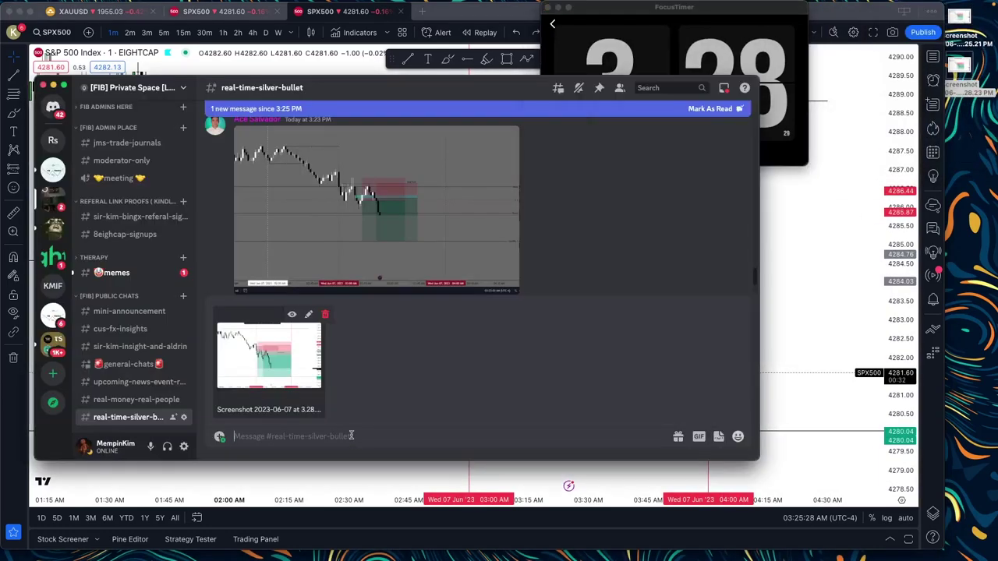
key(Return)
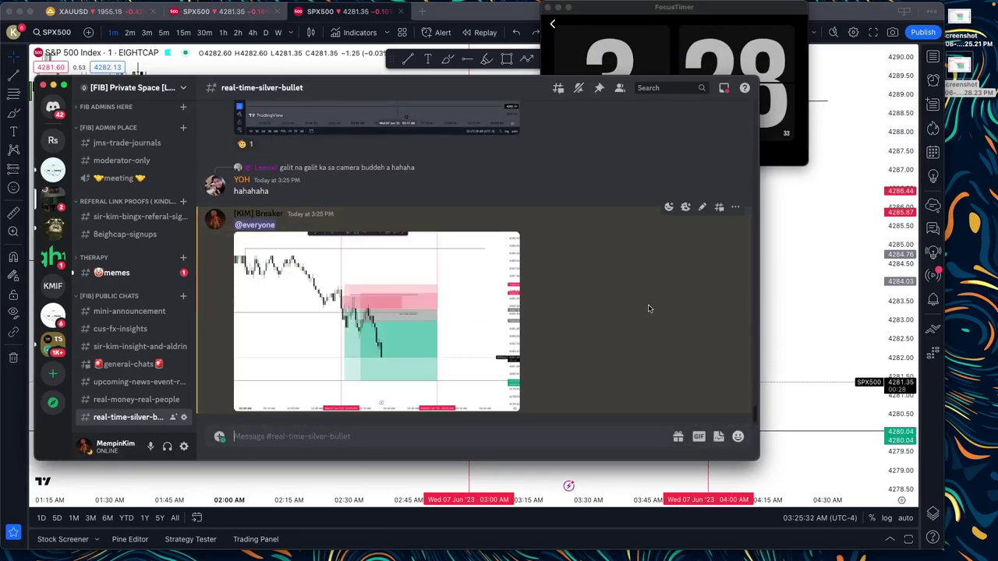
Capture a screenshot of the whole TradingView window and post it in the same Discord channel.
click(834, 310)
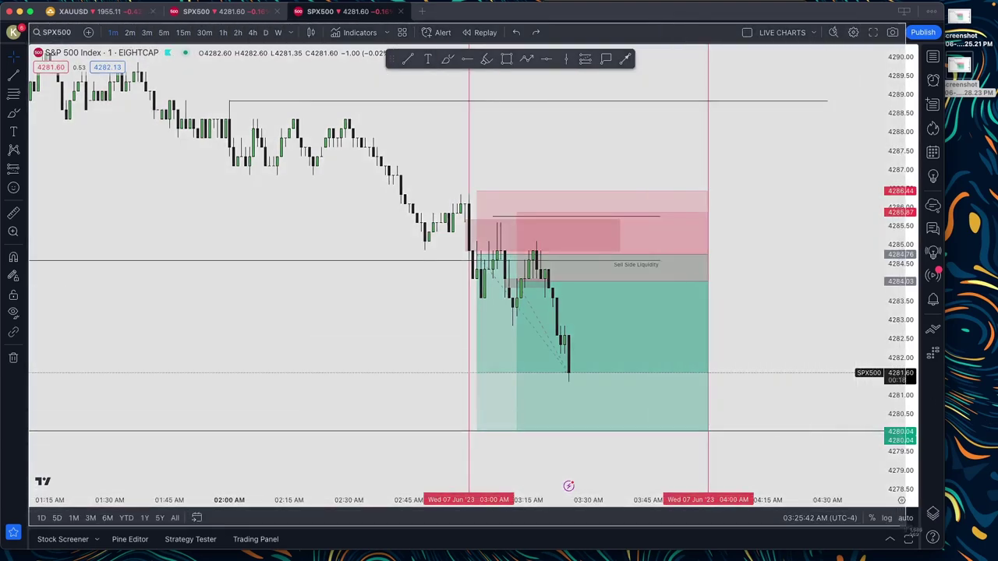
click(767, 522)
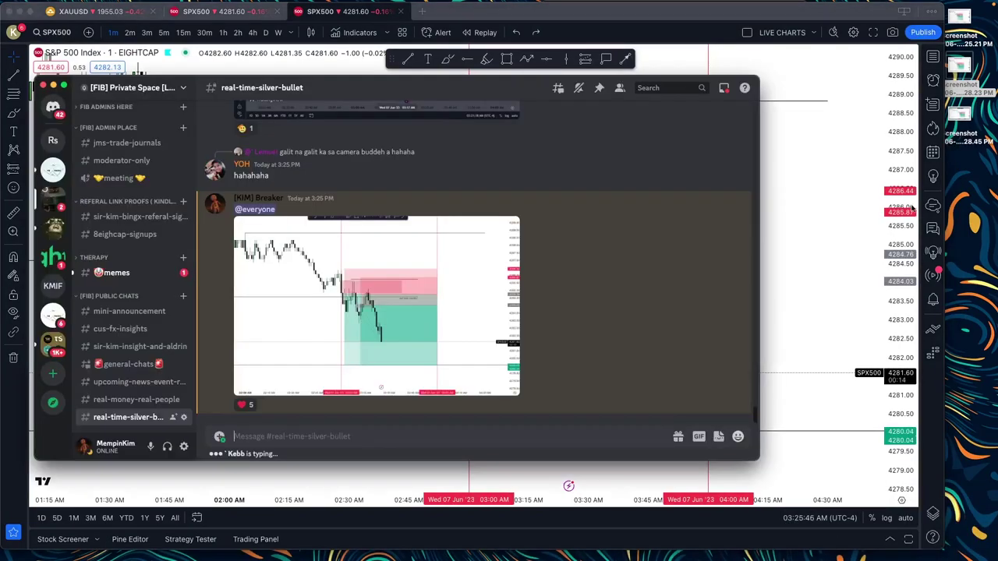
key(super+Tab)
drag(954, 139, 368, 428)
key(Return)
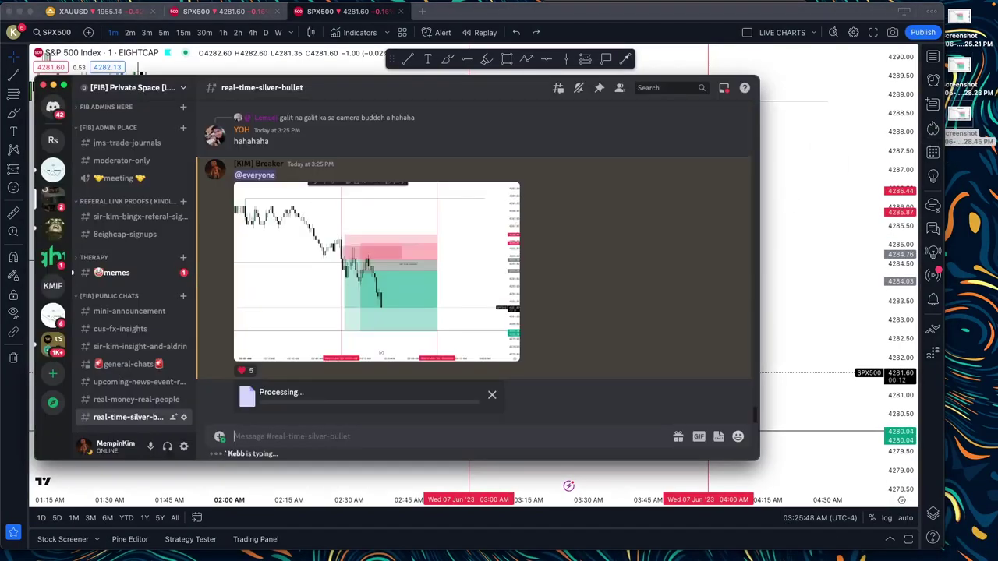
key(super+Tab)
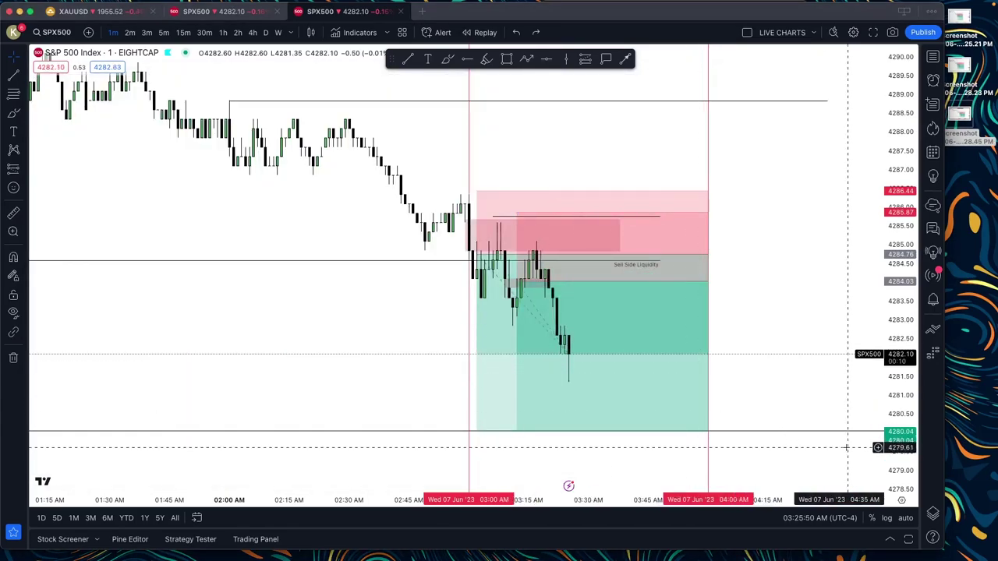
key(super+Tab)
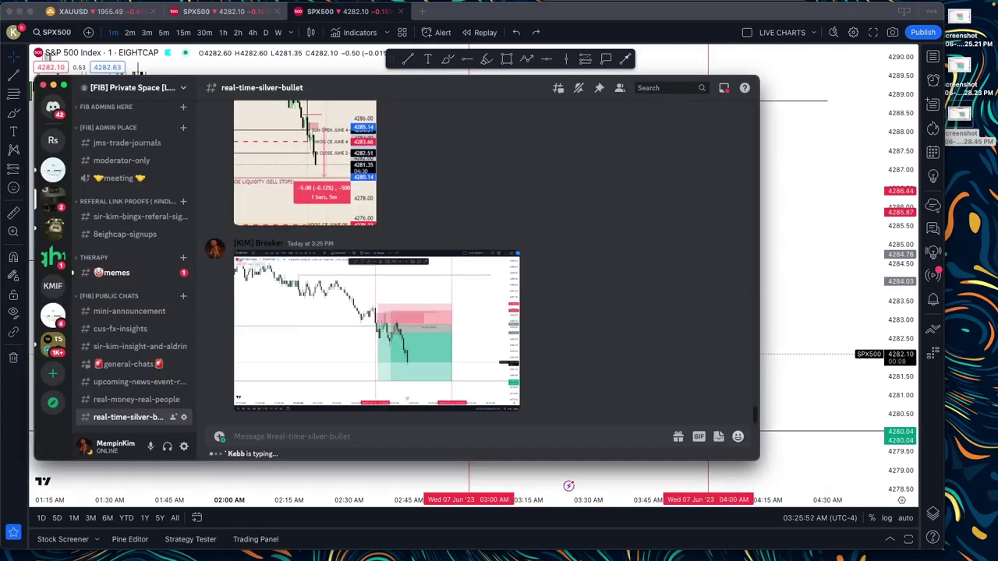
Return to the chart and draw a horizontal trend line at about 4282.64 from 02:44 AM to 04:25 AM.
key(super+Tab)
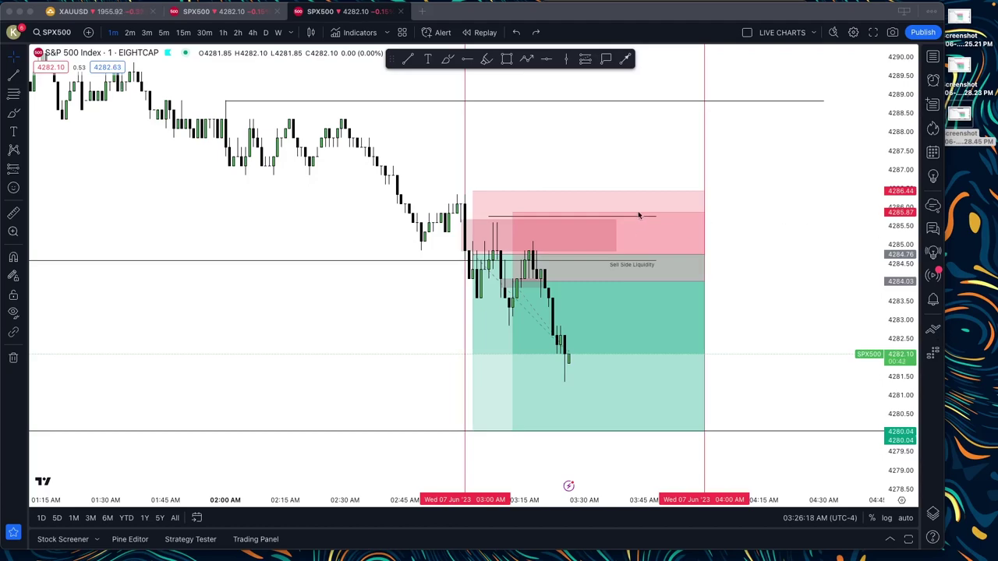
click(407, 60)
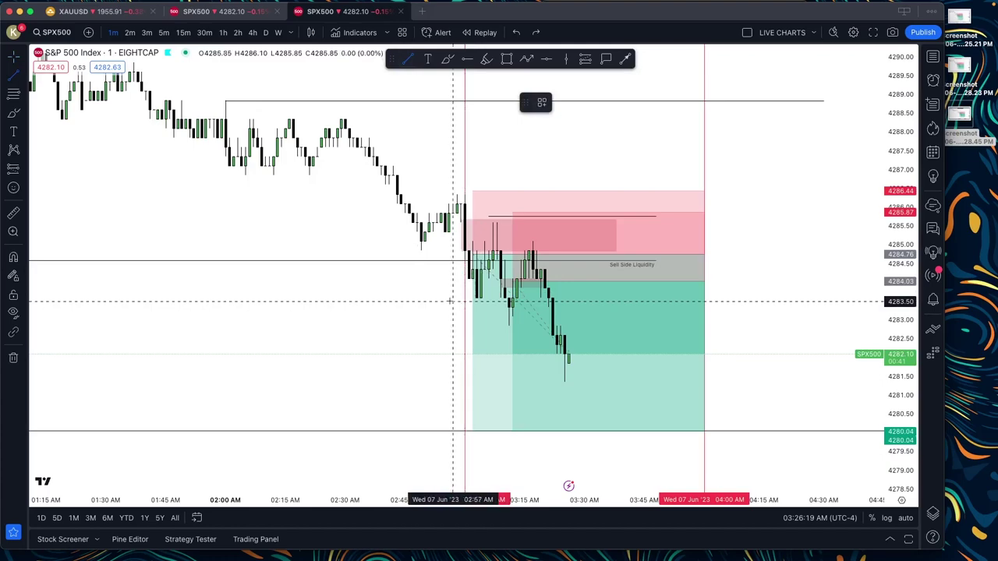
click(401, 334)
click(803, 334)
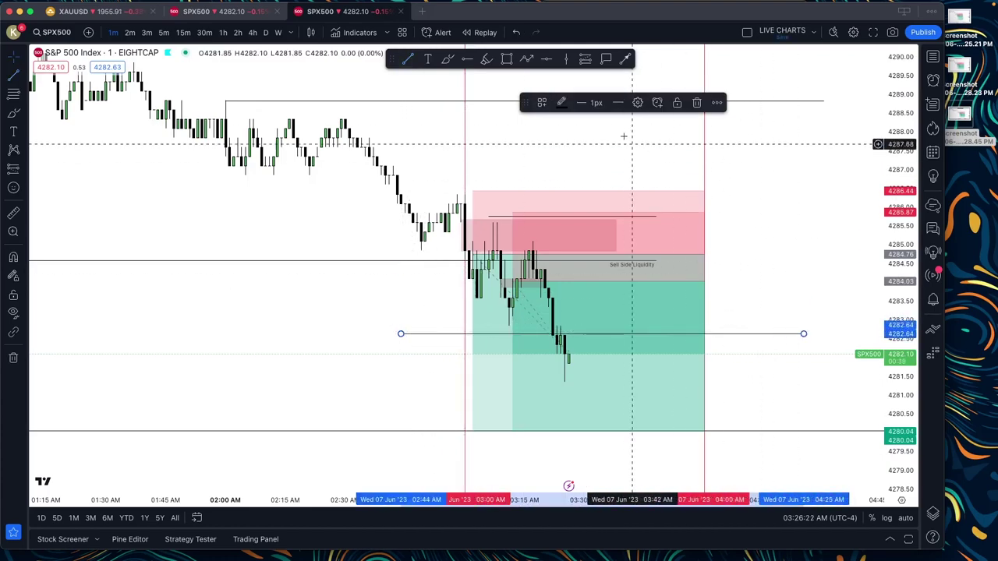
Make the horizontal trend line 4px thick and dark red, and raise it to about 4282.9.
click(595, 102)
click(593, 175)
click(612, 102)
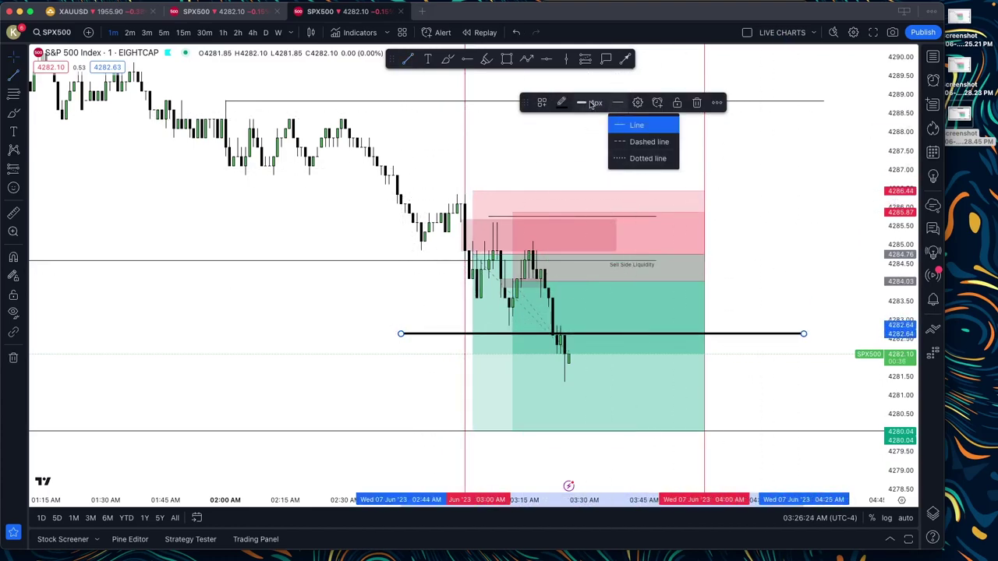
click(561, 102)
click(563, 201)
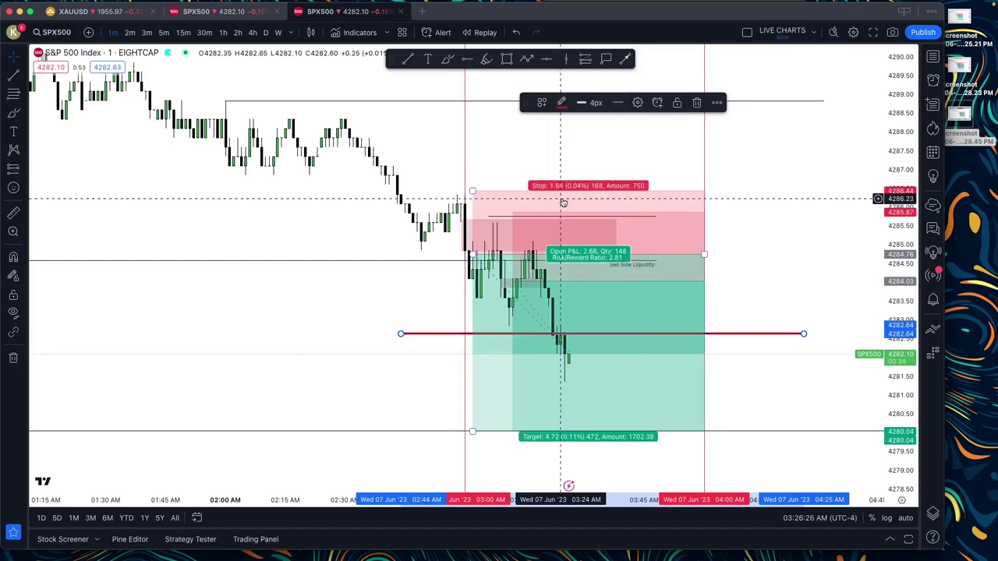
click(795, 289)
drag(760, 334, 764, 325)
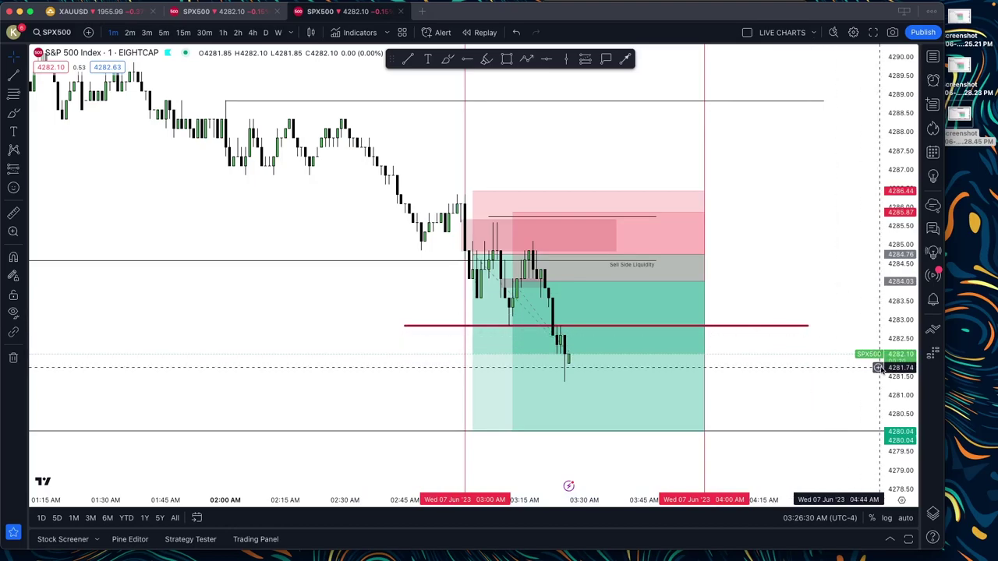
Delete the short position with entry at 4284.03 from the chart, undoing the accidental move of it.
click(515, 285)
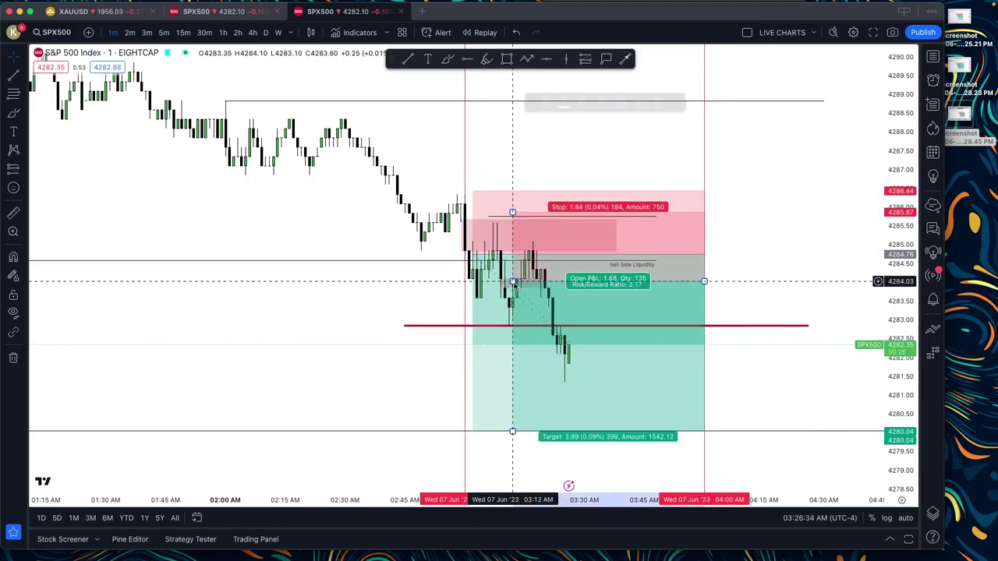
drag(516, 284, 493, 246)
key(super+z)
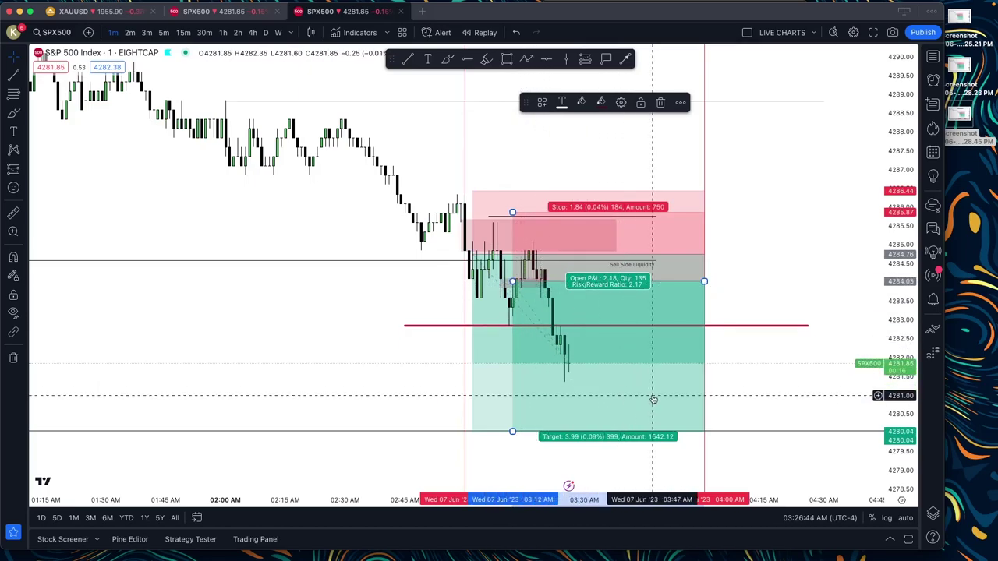
key(Escape)
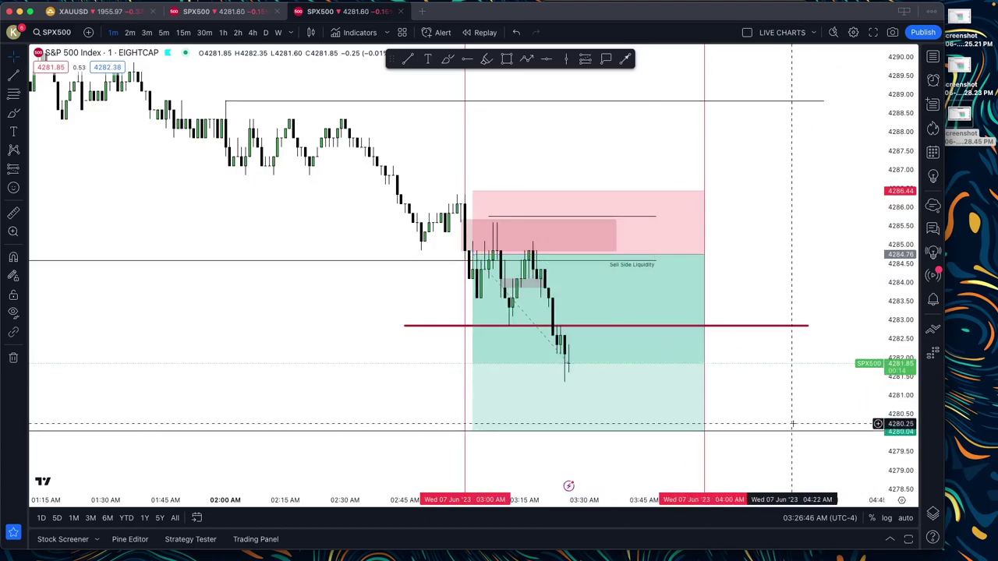
Draw a thin rectangle from 03:25 AM at about 4282.12 down to about 4281.9 and extend it to about 03:48 AM.
scroll(802, 407, down, 1)
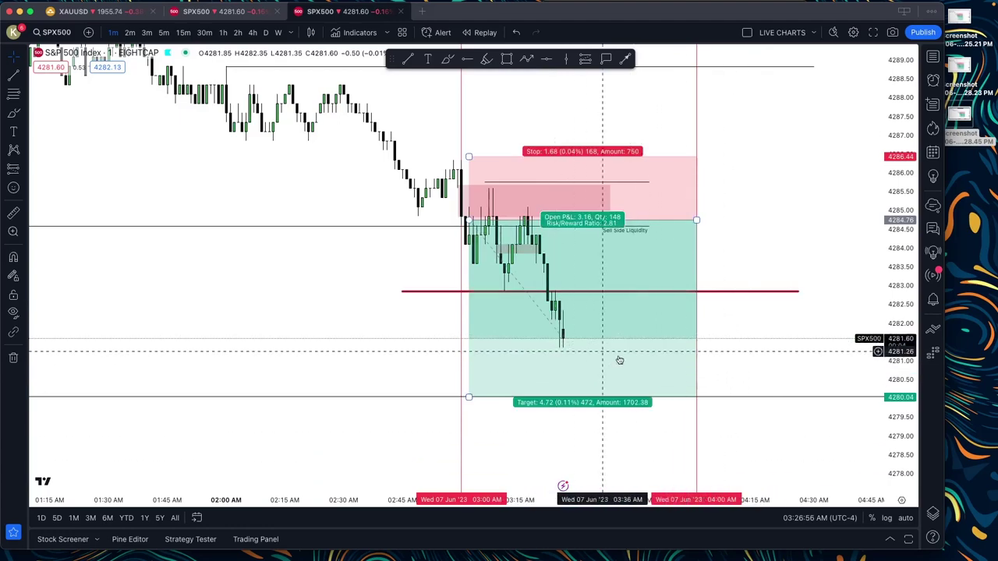
click(506, 58)
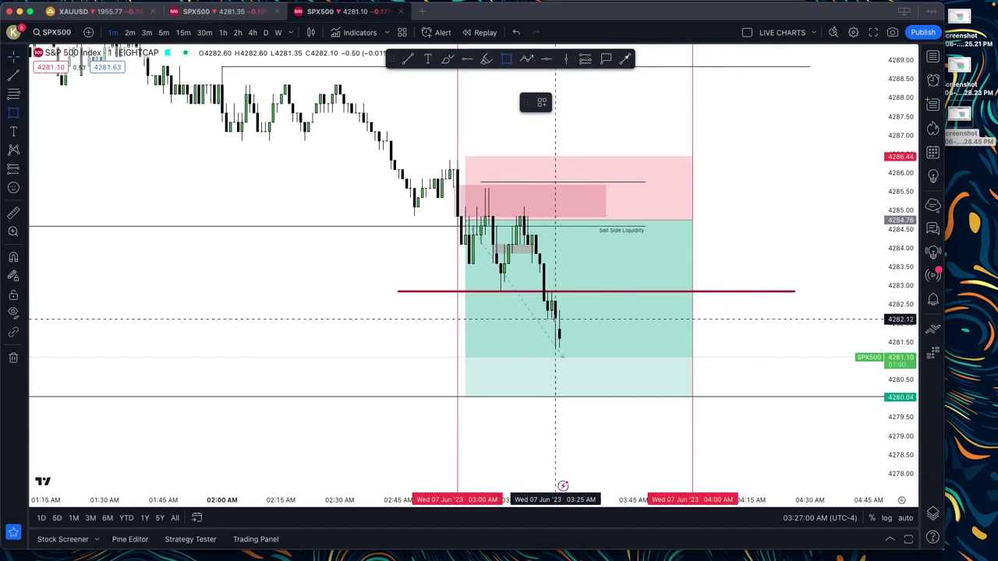
drag(555, 319, 586, 328)
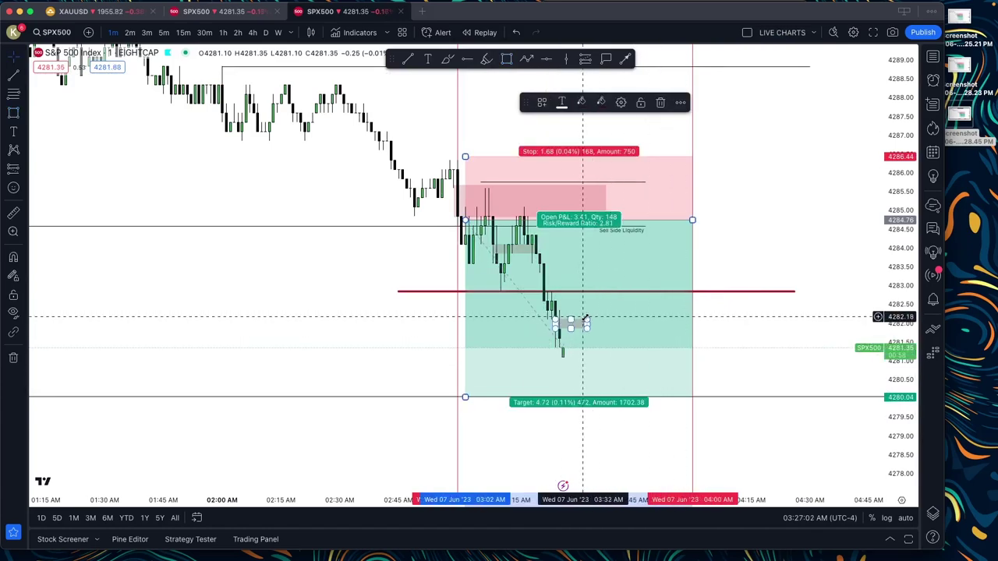
drag(589, 323, 644, 327)
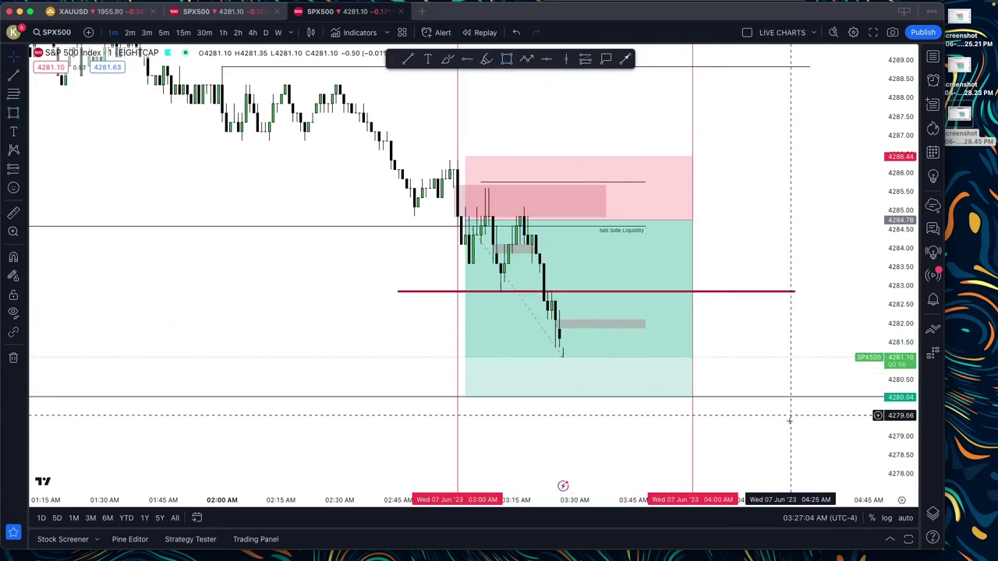
scroll(822, 234, down, 3)
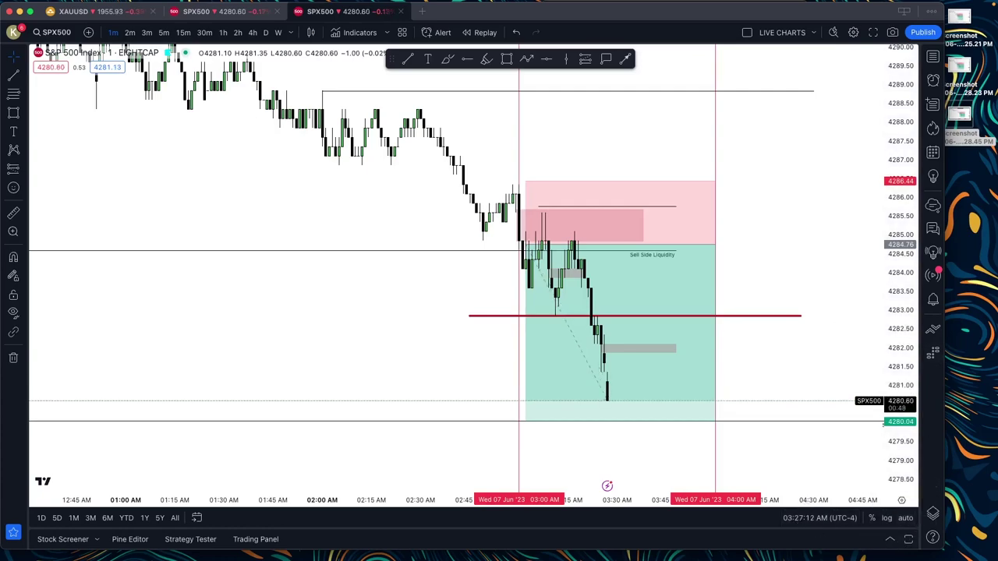
drag(381, 115, 916, 535)
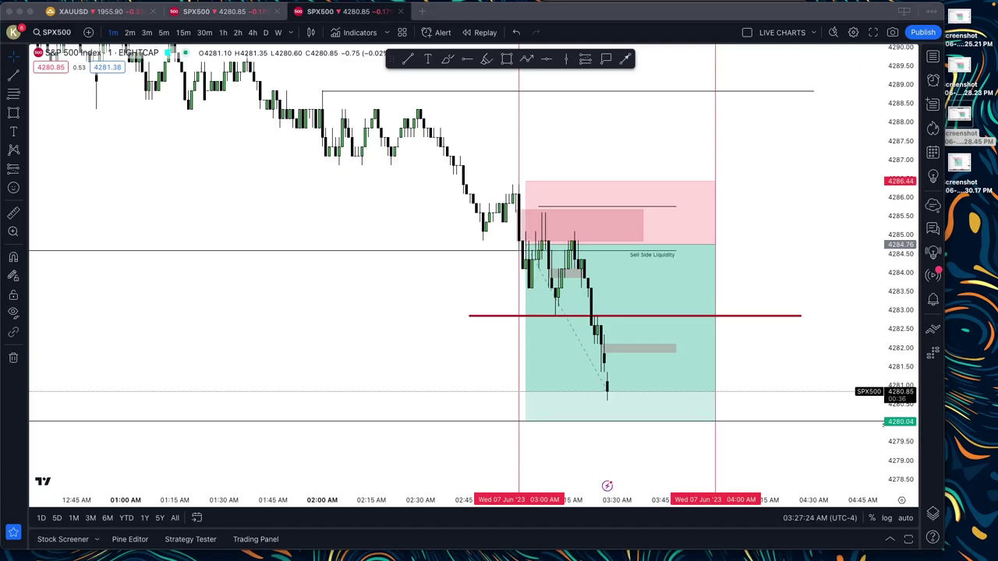
key(super+Tab)
drag(959, 162, 413, 443)
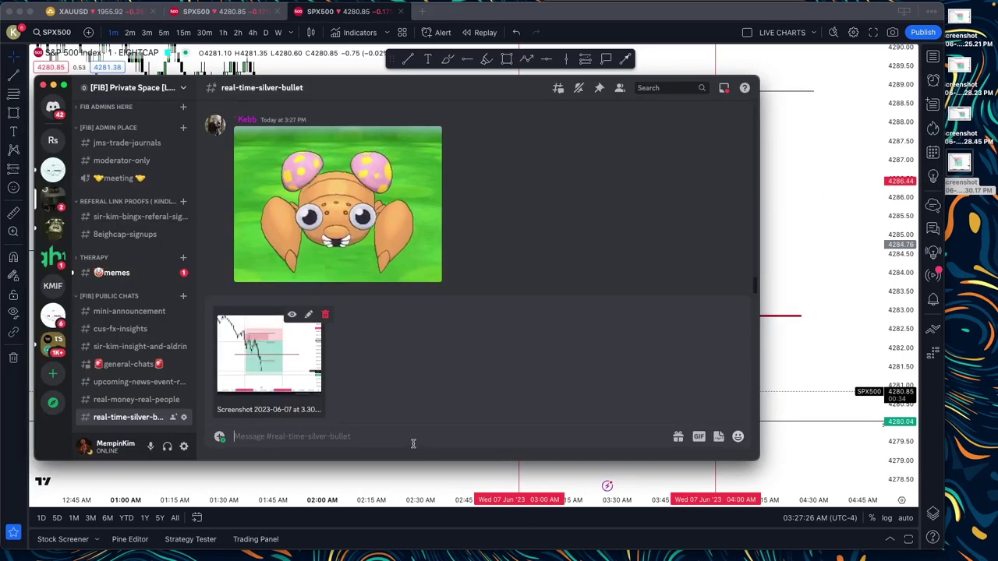
key(Return)
text(@ever)
key(Tab)
key(Return)
Return to the TradingView chart and lower the thick red line to 4282.17.
key(super+Tab)
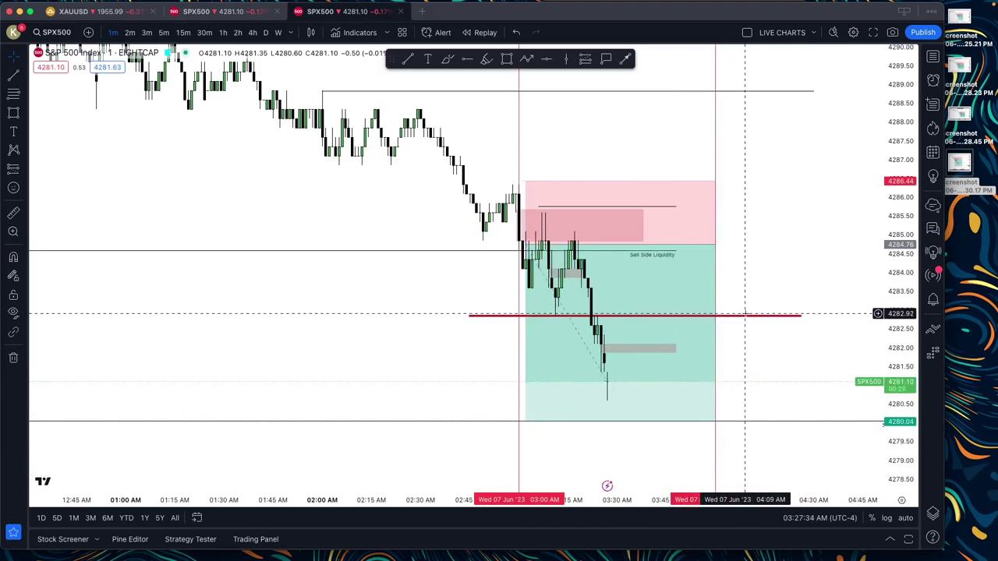
click(744, 316)
drag(743, 315, 744, 340)
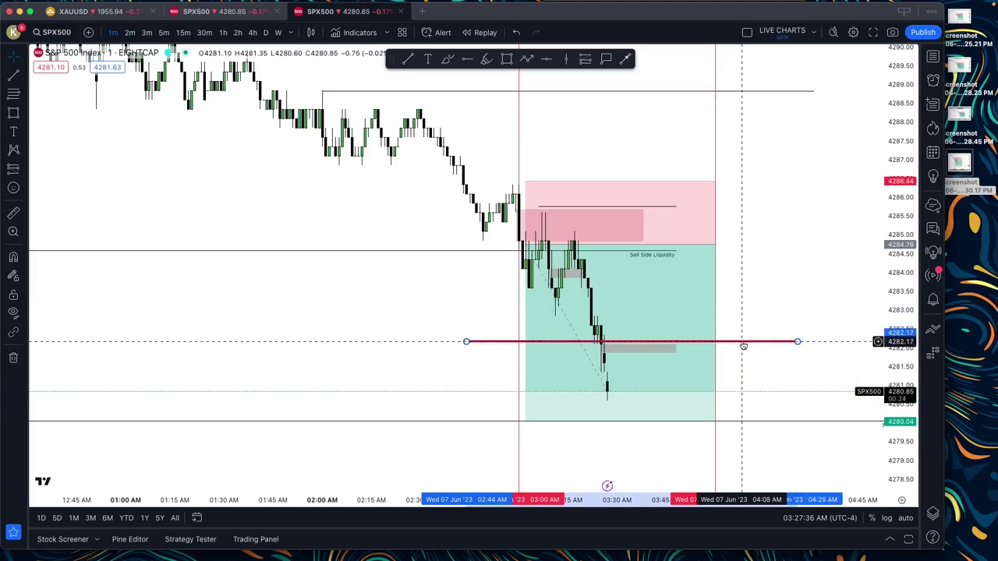
click(787, 297)
key(super+Tab)
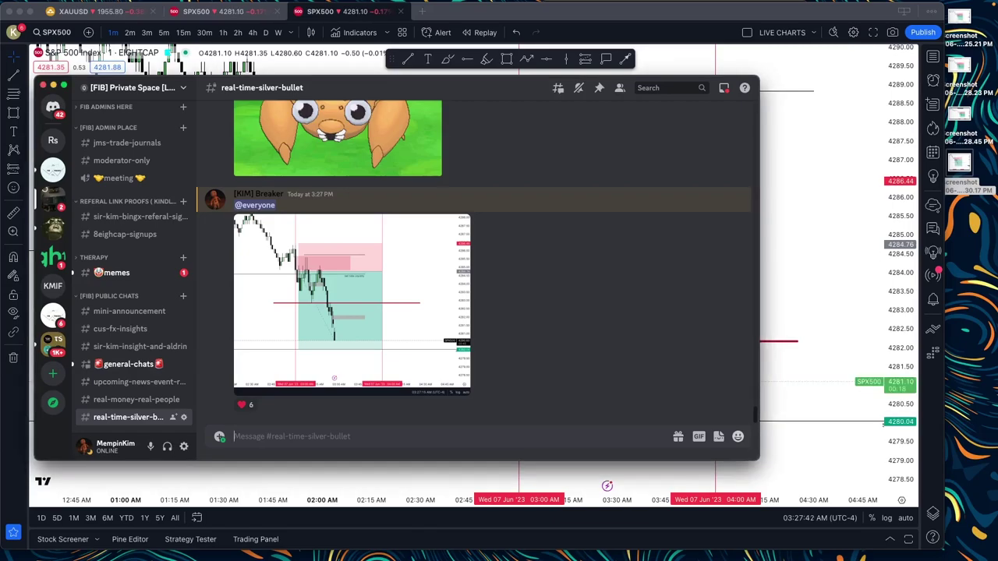
key(super+Tab)
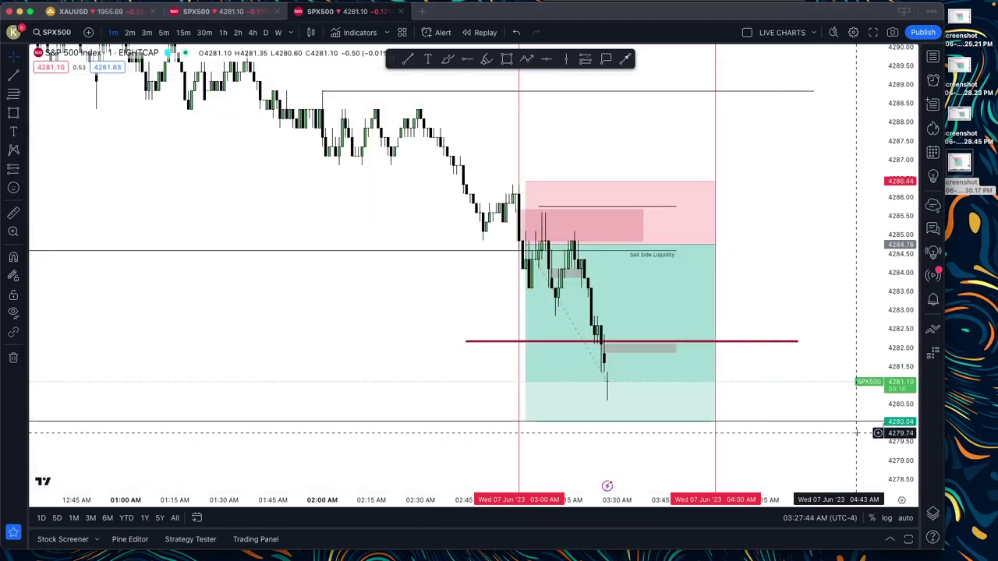
key(super+Tab)
text(the)
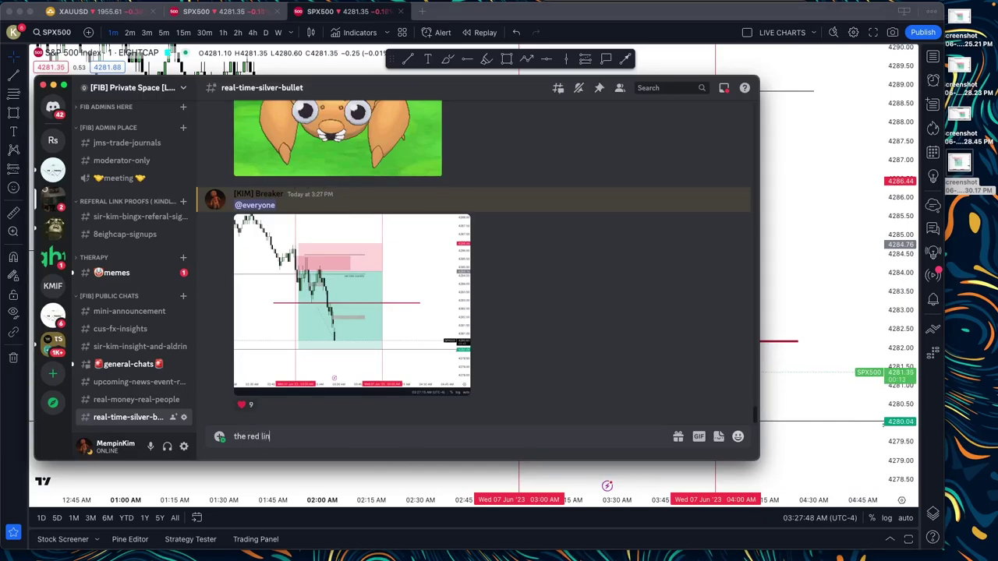
text( red line serves as my TRAIL STOPS)
key(shift+Return)
text(@ev)
key(Return)
key(Return)
click(840, 276)
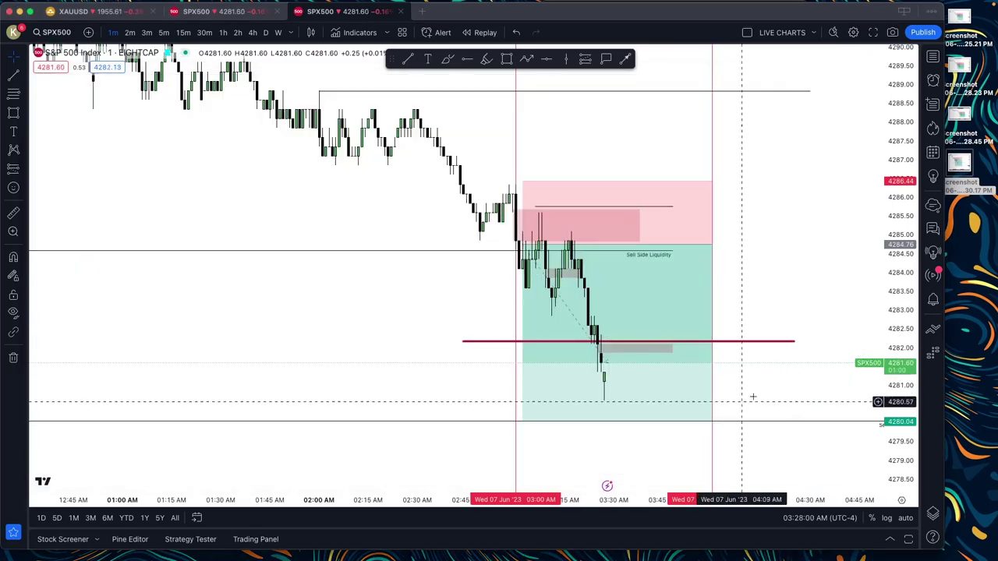
Switch to Discord, shrink its window so the chart shows beside it, and read the members' newest replies.
mouse_move(646, 341)
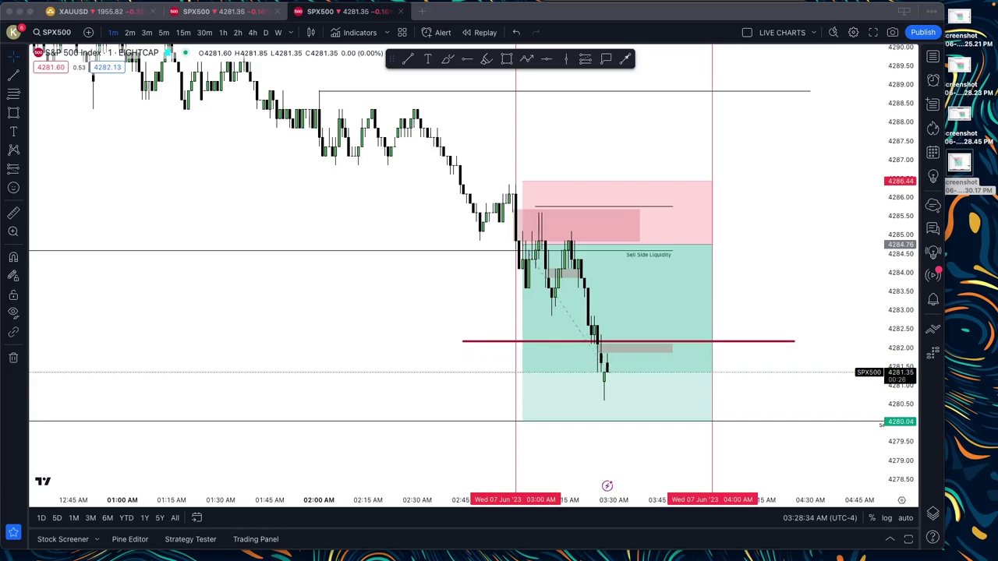
key(super+Tab)
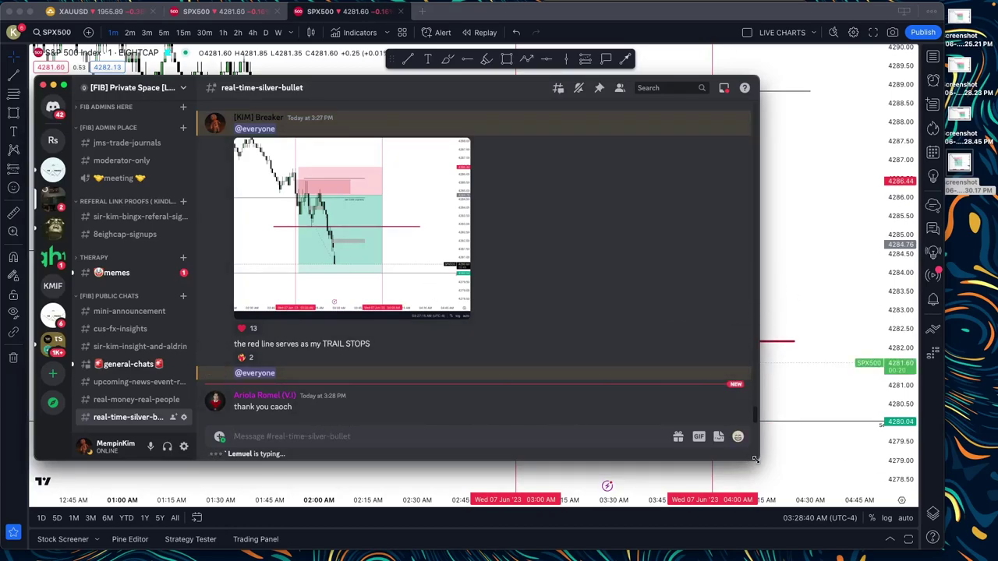
drag(755, 460, 445, 443)
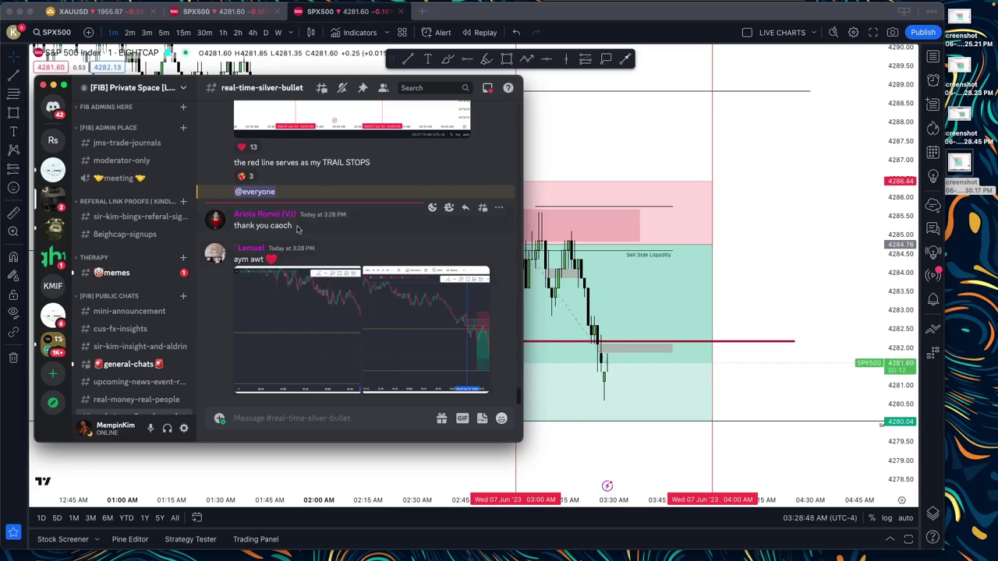
drag(295, 227, 234, 219)
click(322, 231)
drag(308, 216, 215, 212)
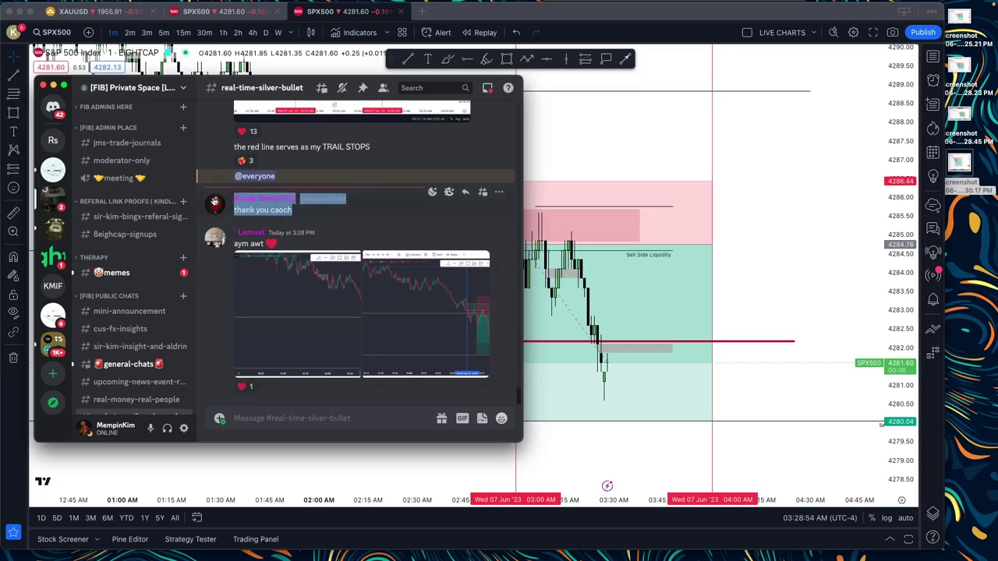
drag(302, 210, 228, 203)
click(360, 244)
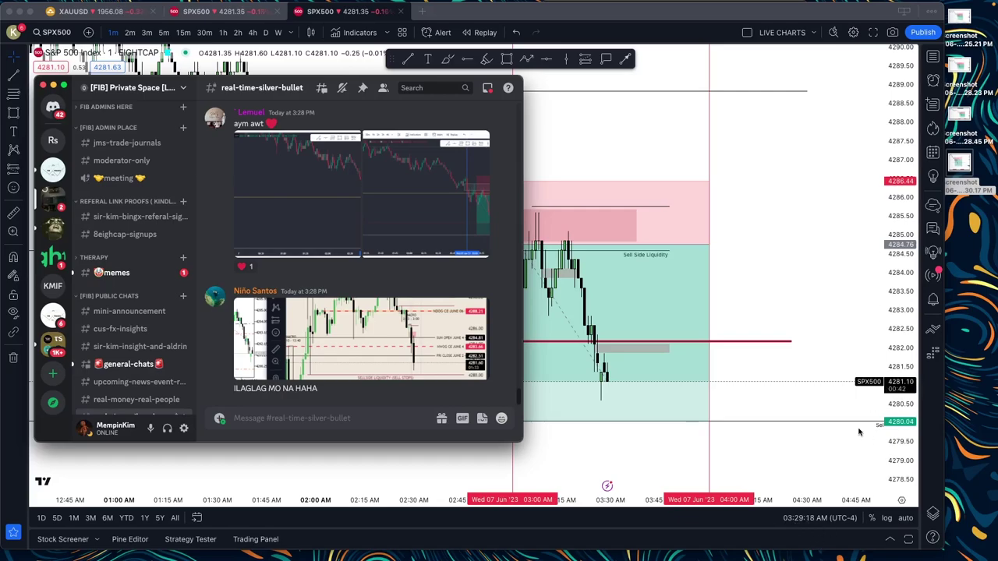
Return to the chart and lower the red trail stop line to about 4282.00.
click(776, 366)
click(752, 345)
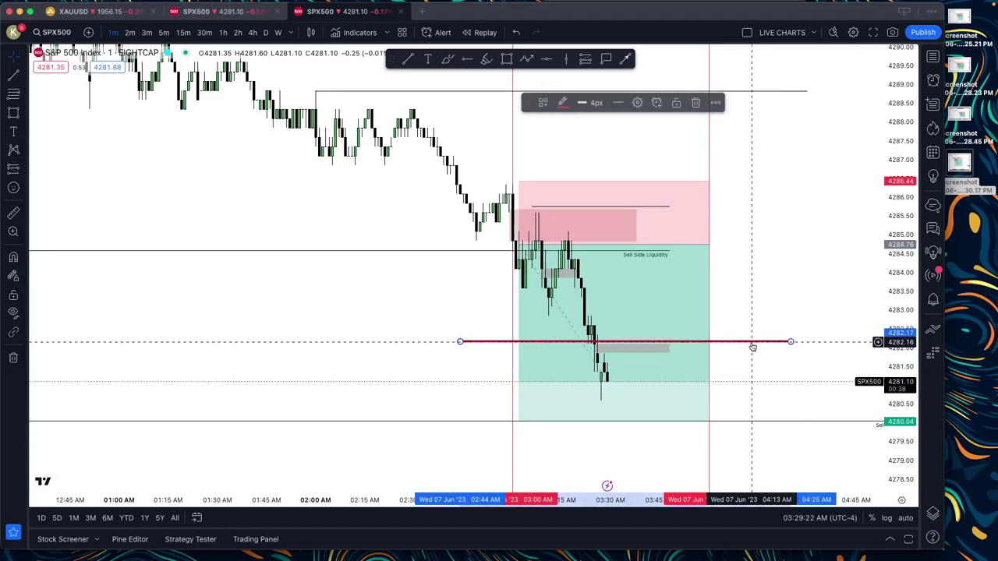
drag(752, 349, 752, 355)
click(916, 376)
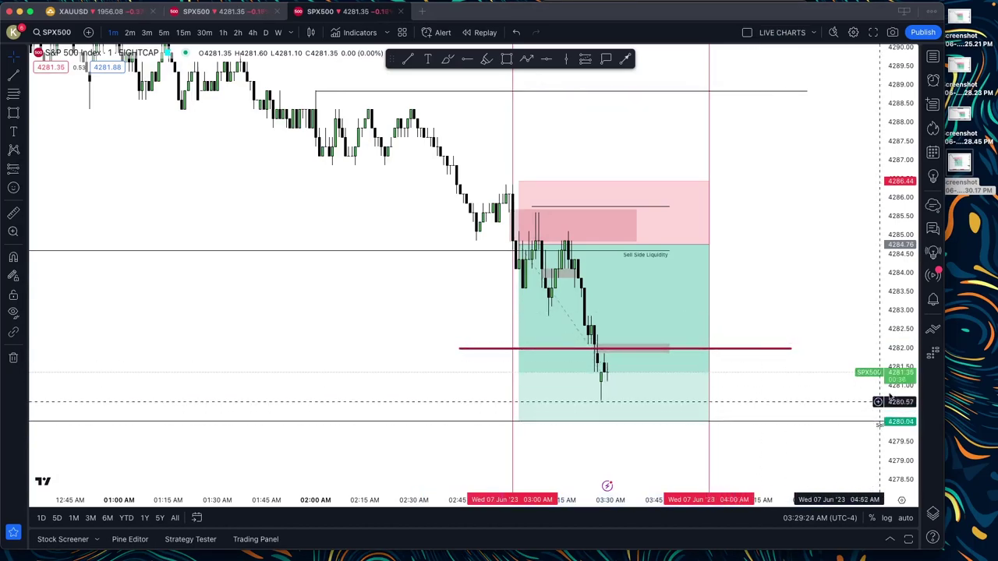
Glance at Discord, return to the chart, and open the FocusTimer clock, placing it clear of the price action.
key(super+Tab)
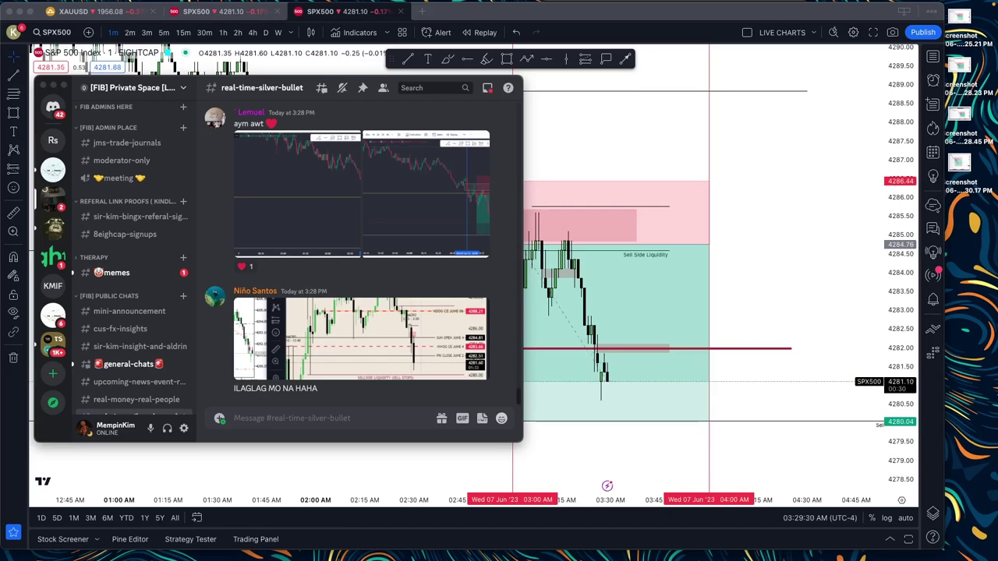
key(super+Tab)
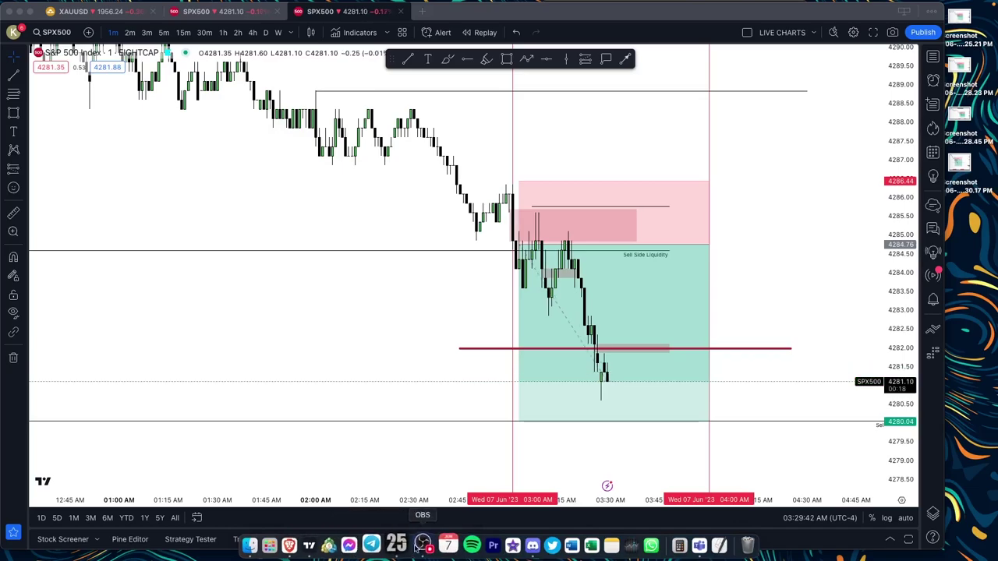
click(400, 546)
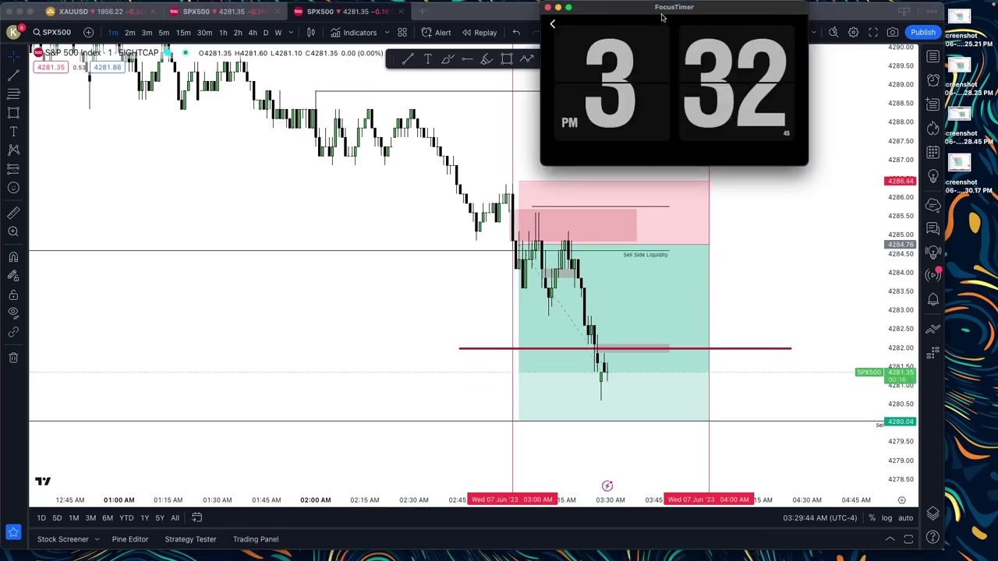
drag(660, 4, 844, 3)
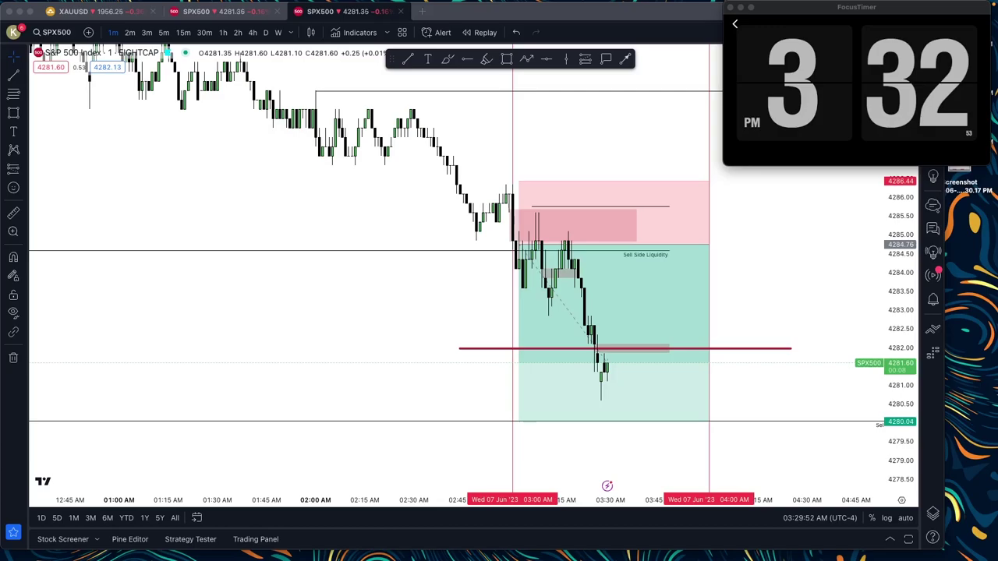
Check the FocusTimer clock against the current time in the browser's Google search for "time today", and return to the TradingView chart.
key(super+Tab)
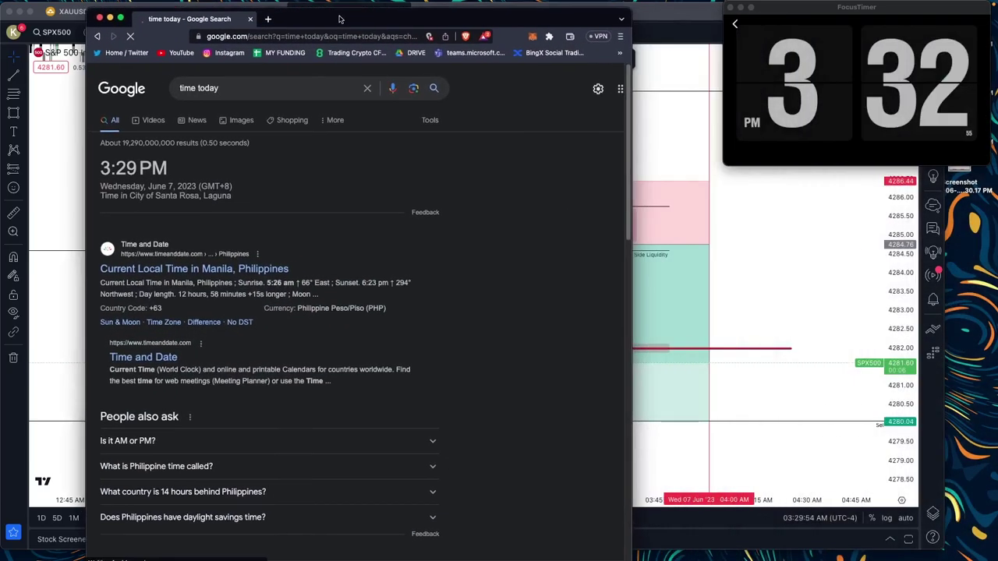
drag(341, 7, 312, 7)
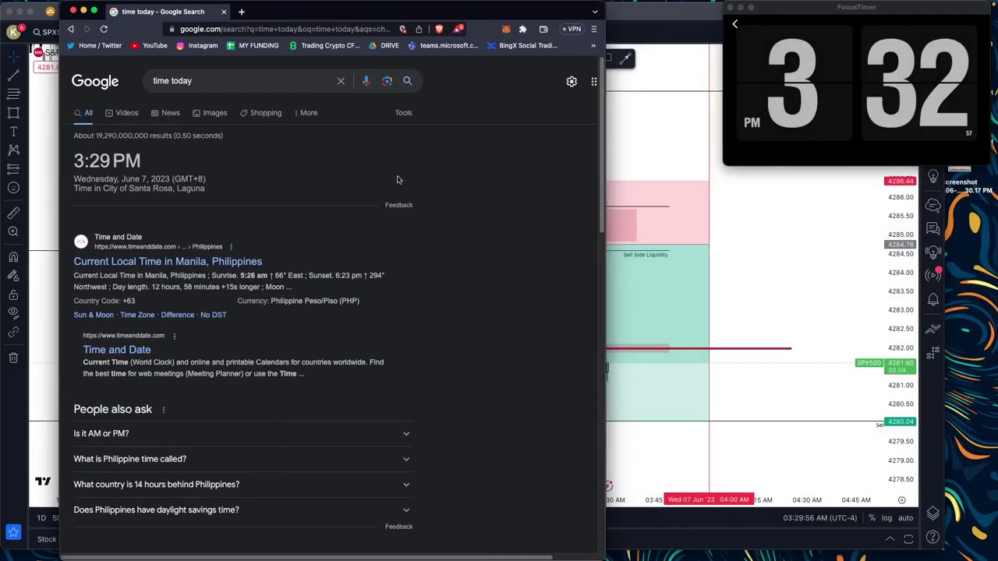
drag(142, 171, 71, 160)
click(264, 175)
drag(148, 155, 59, 165)
click(60, 165)
click(811, 267)
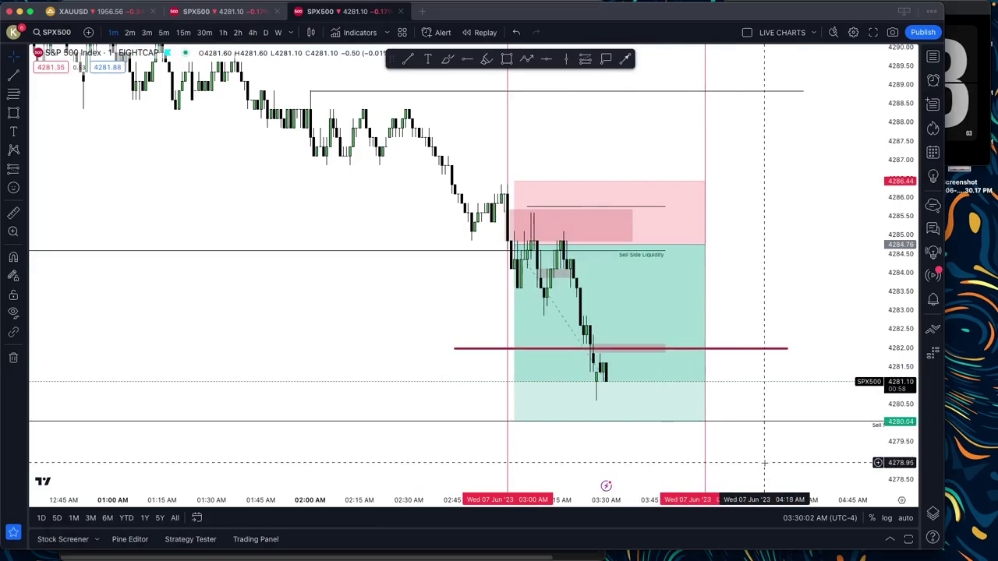
drag(795, 460, 771, 452)
scroll(769, 430, up, 3)
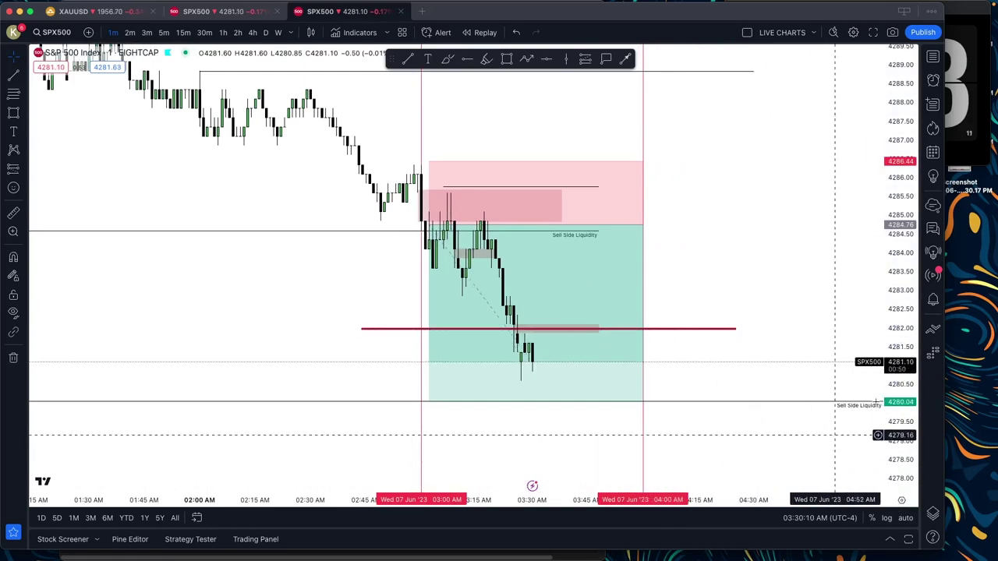
scroll(849, 366, down, 1)
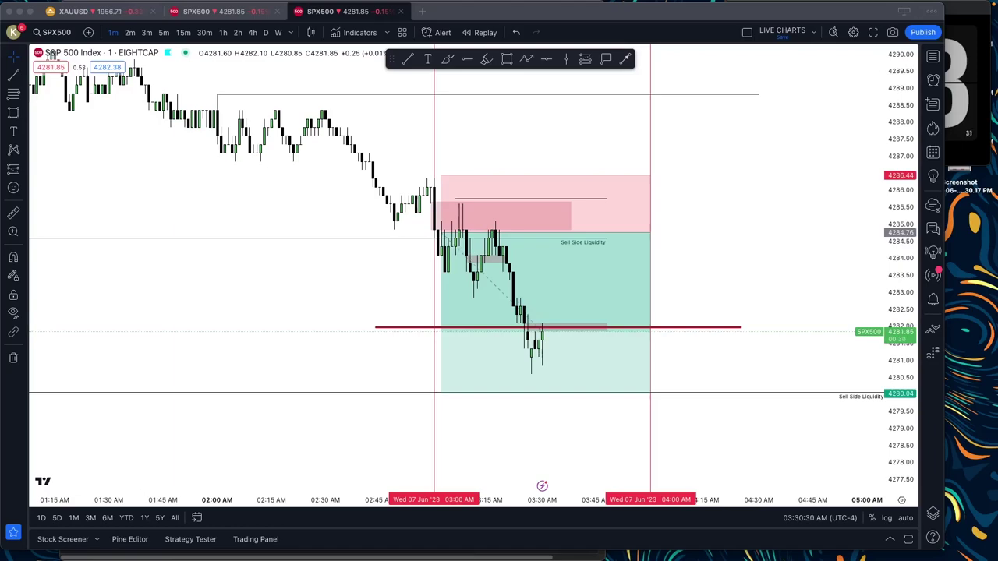
drag(282, 92, 894, 488)
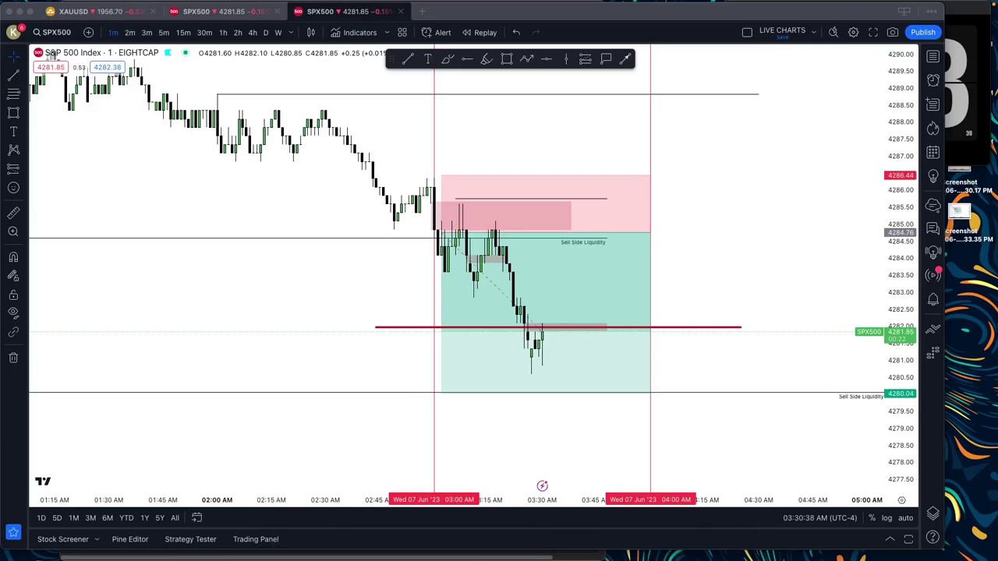
key(super+Tab)
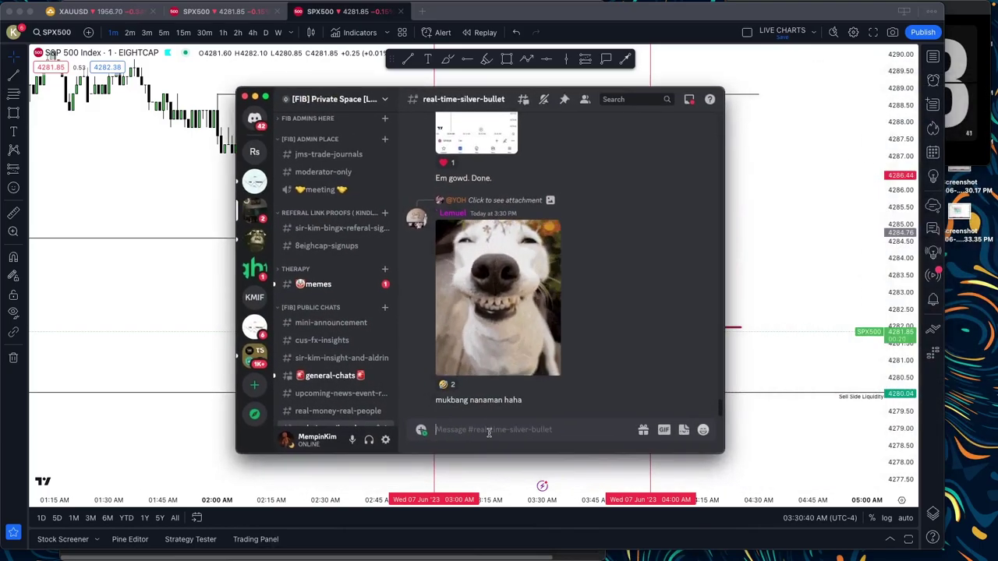
text(PAY THE TR)
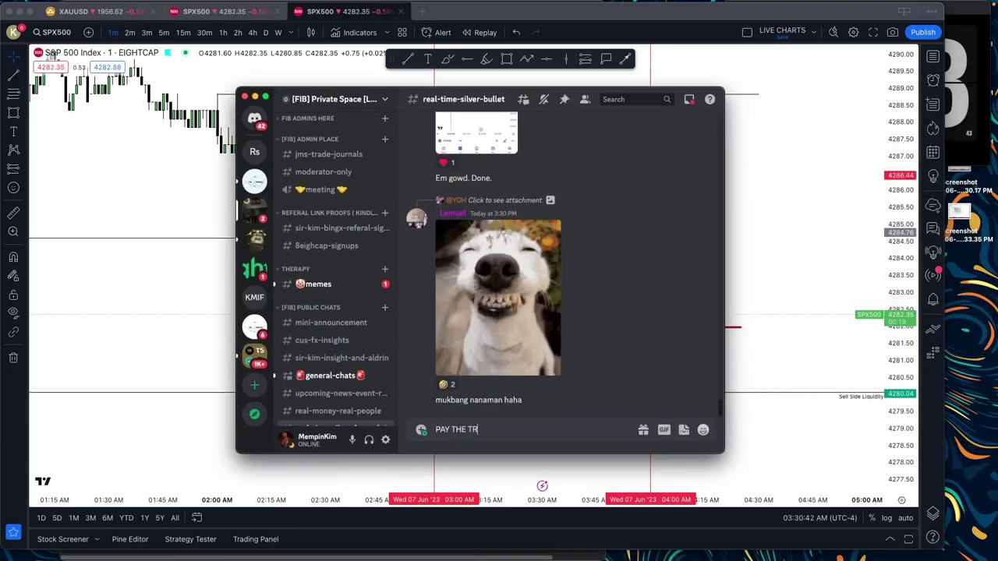
text(ADER @everyone)
key(Return)
key(Return)
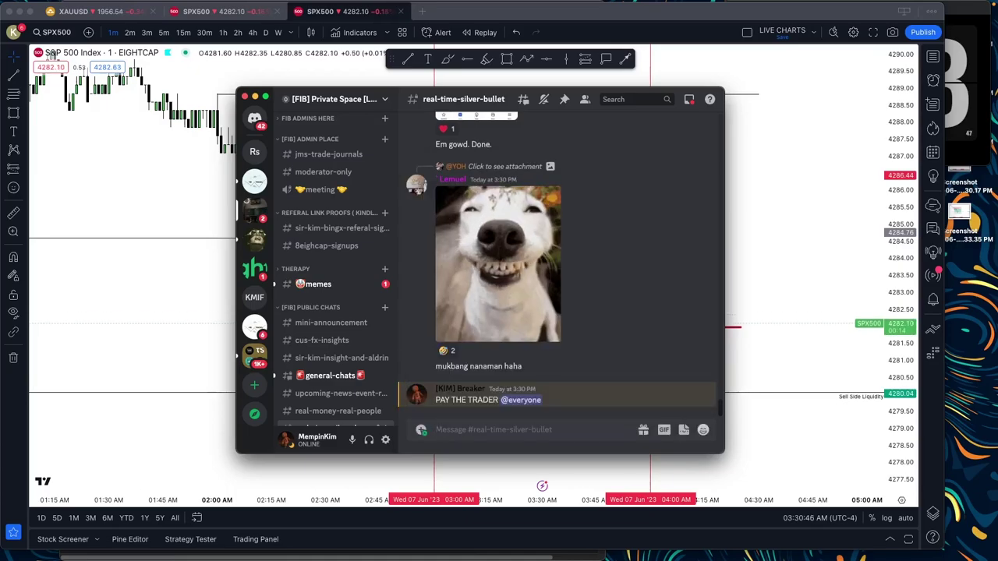
Return to the TradingView chart and move the short position's stop level down to 4284.77.
click(769, 292)
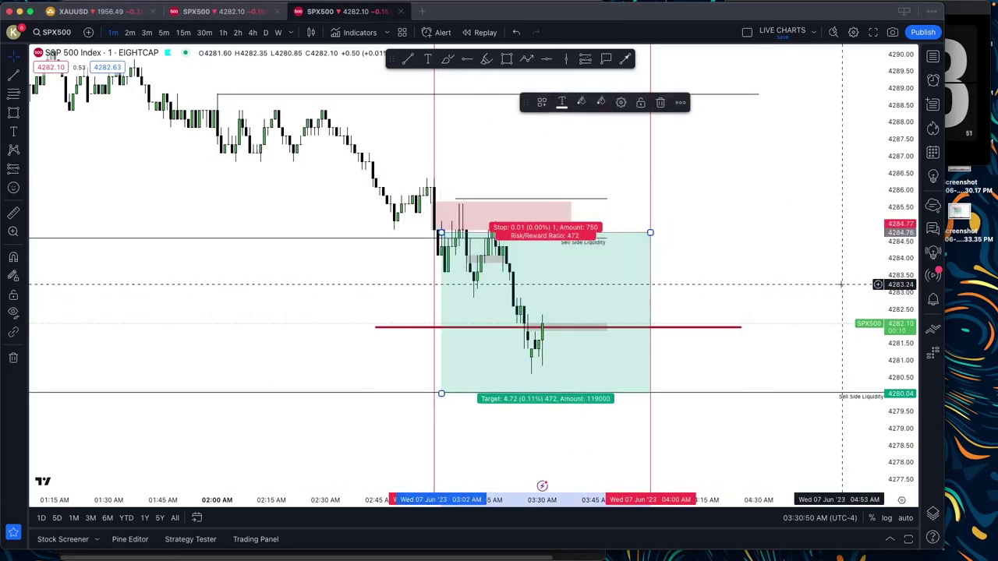
click(763, 270)
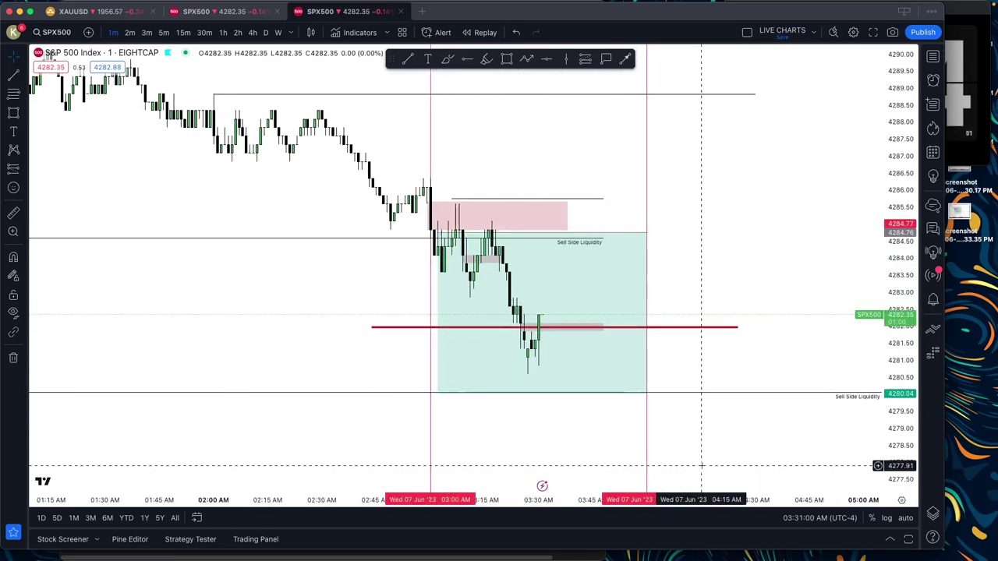
Check the members' newest replies in Discord's real-time-silver-bullet channel and return to the chart.
key(super+Tab)
mouse_move(779, 556)
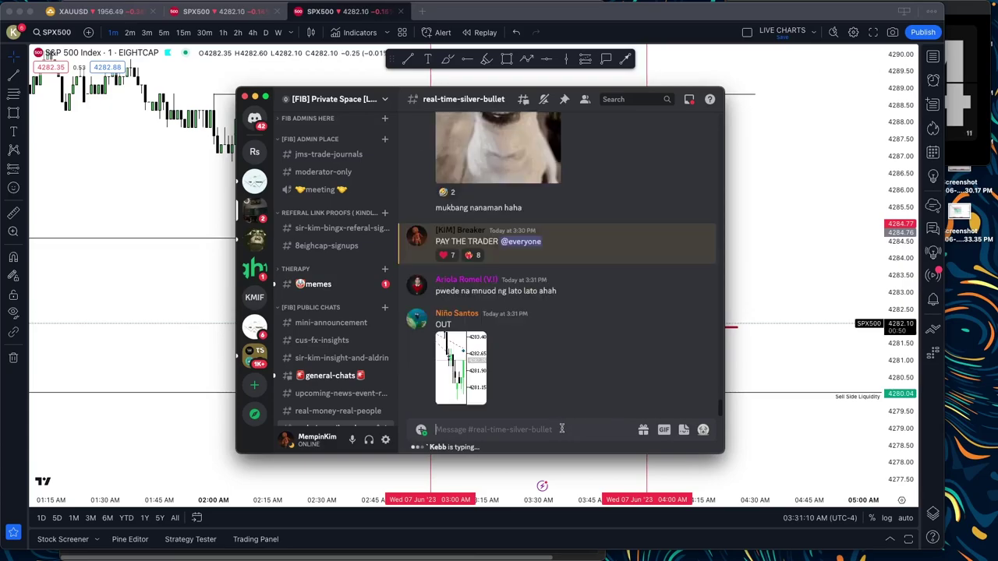
key(super+Tab)
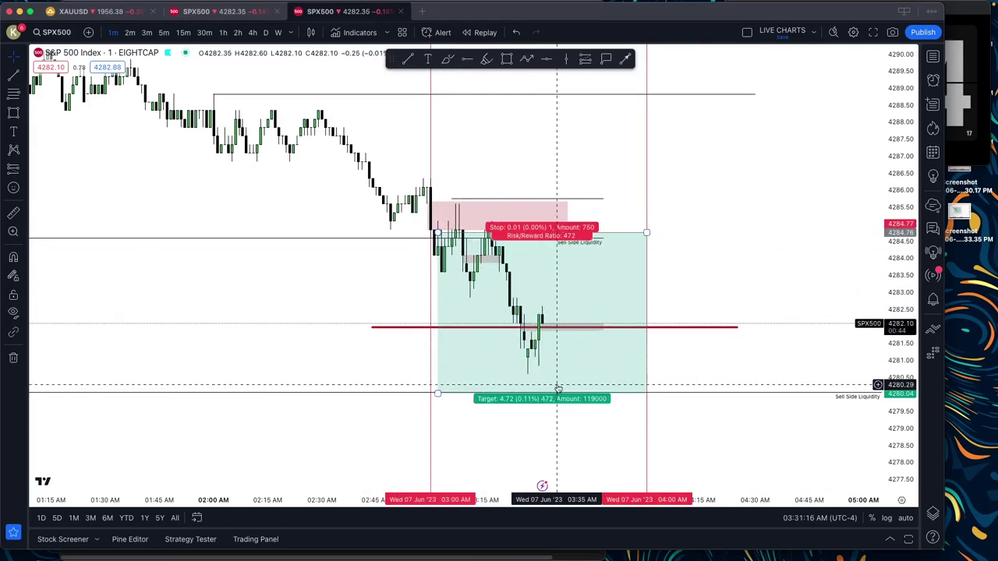
click(561, 268)
key(Delete)
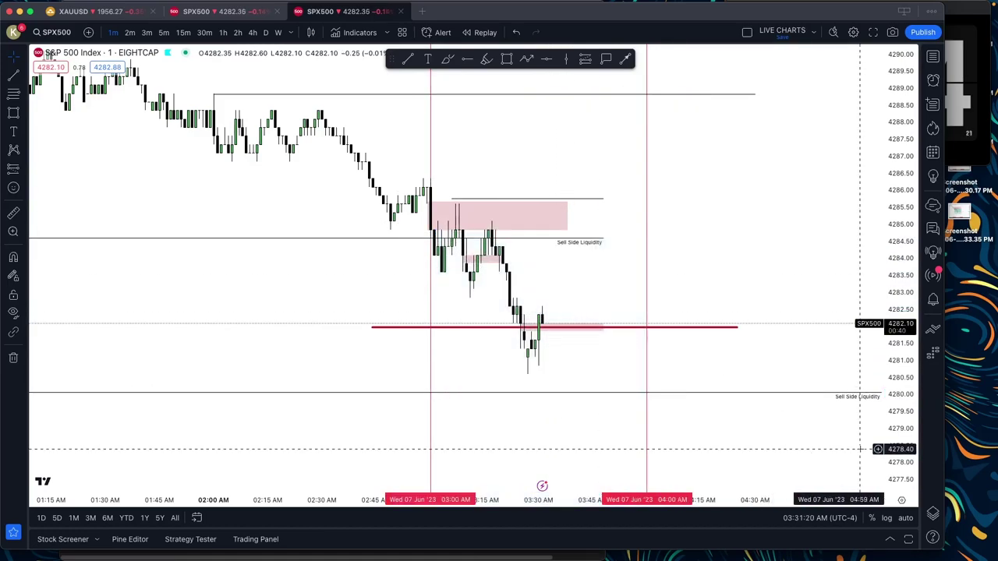
key(super+z)
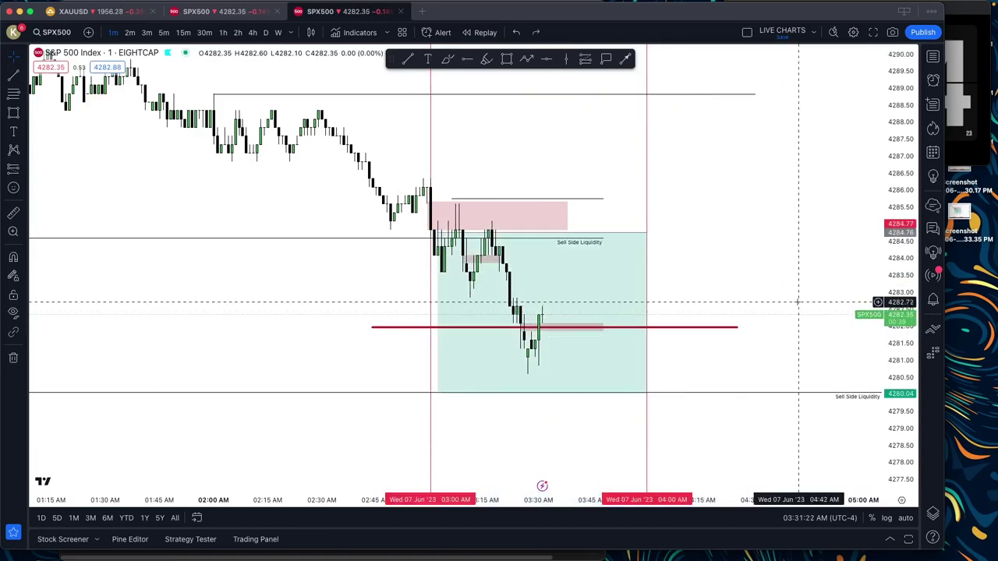
Delete the short position drawing from the SPX500 chart.
click(601, 303)
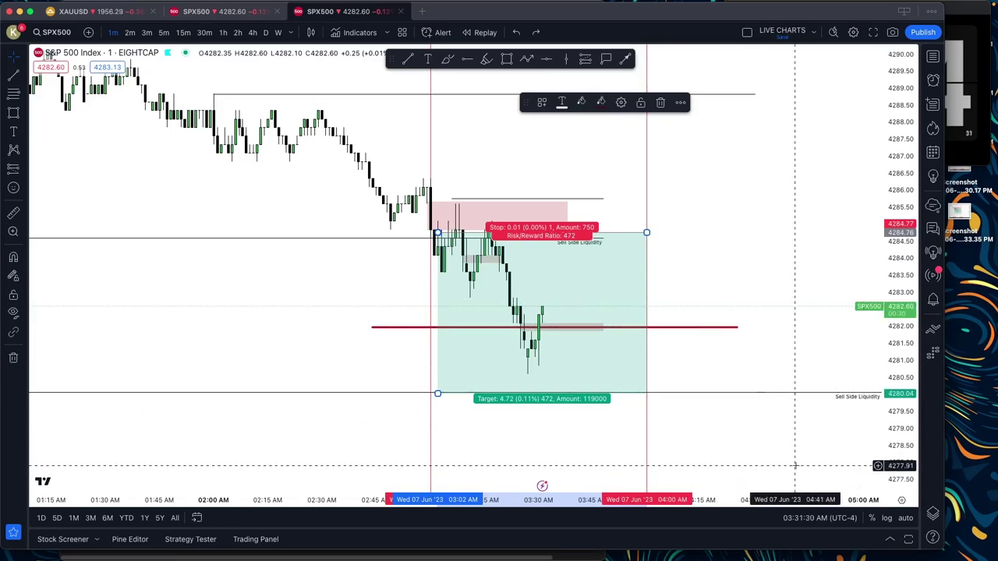
key(Delete)
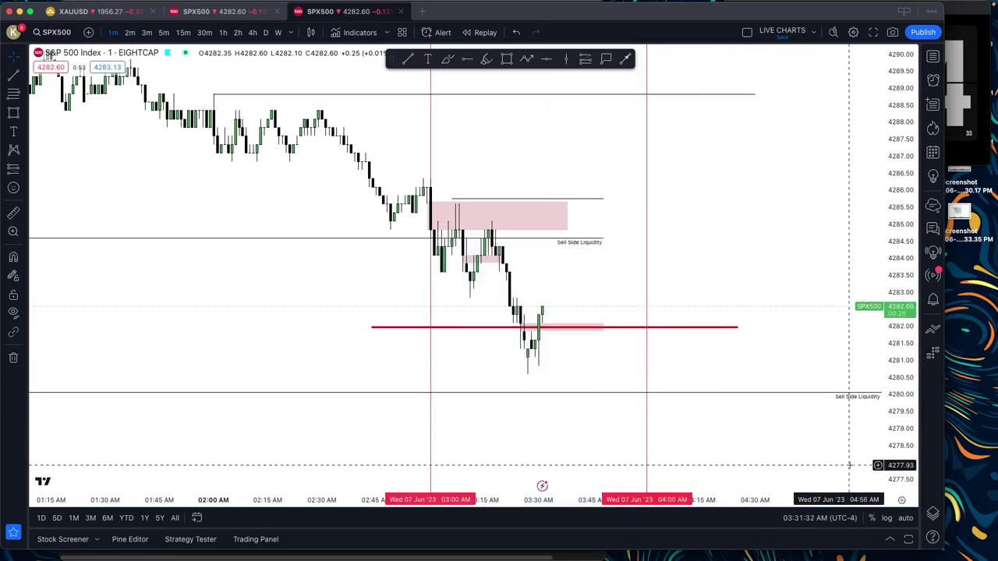
Bring the FocusTimer clock forward, slightly compress the chart's price scale, and close the browser's "time today" search tab.
click(963, 112)
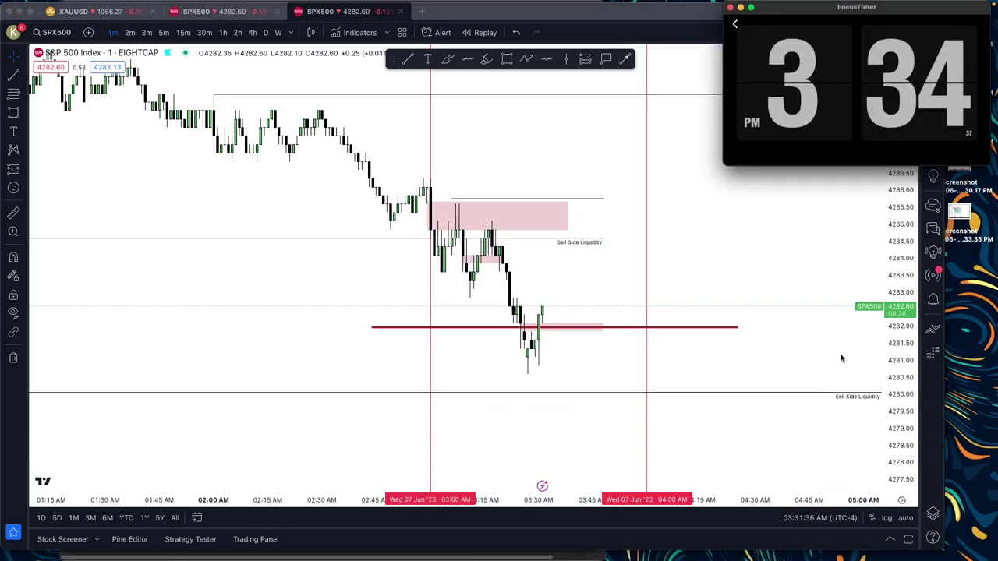
drag(896, 347, 899, 320)
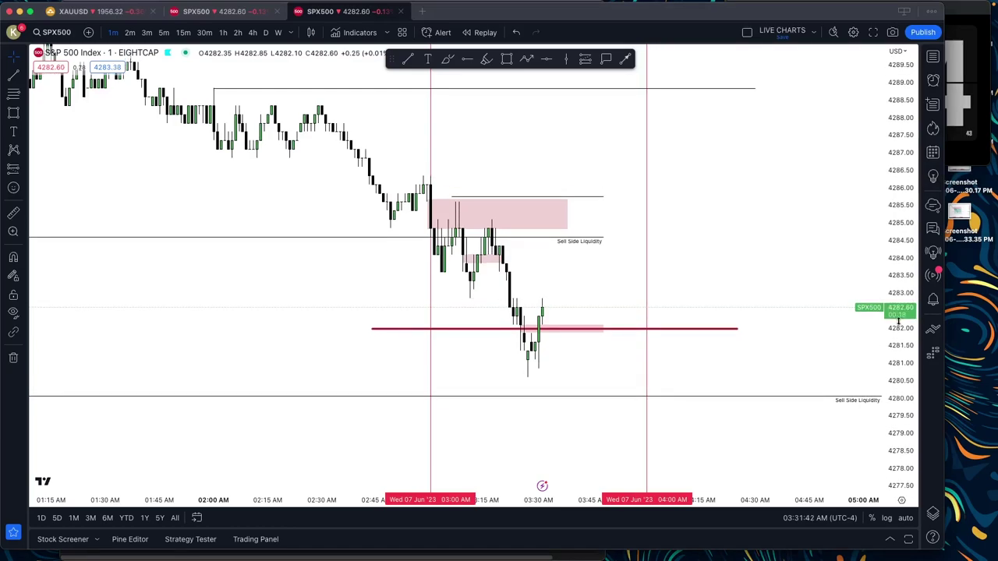
click(550, 559)
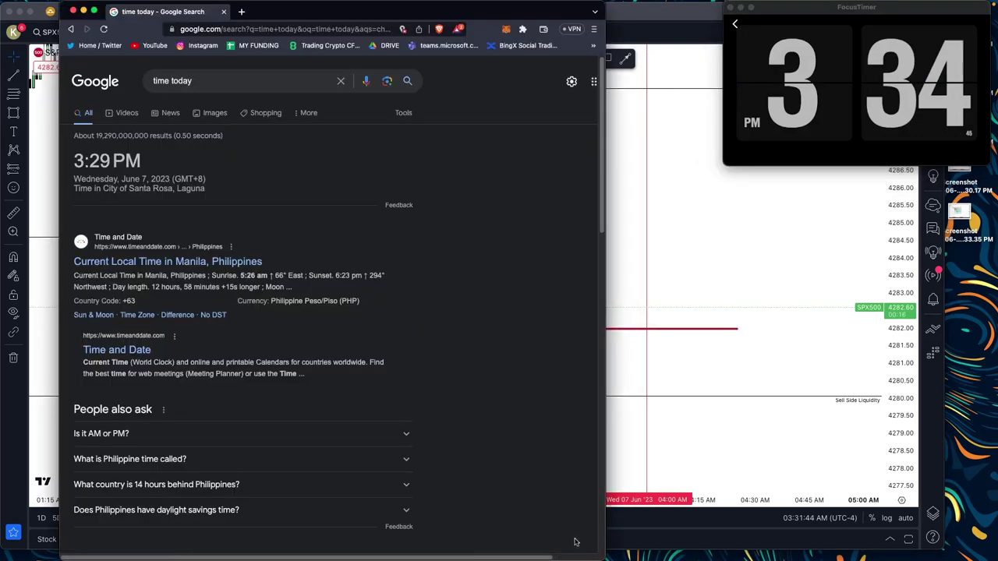
click(223, 12)
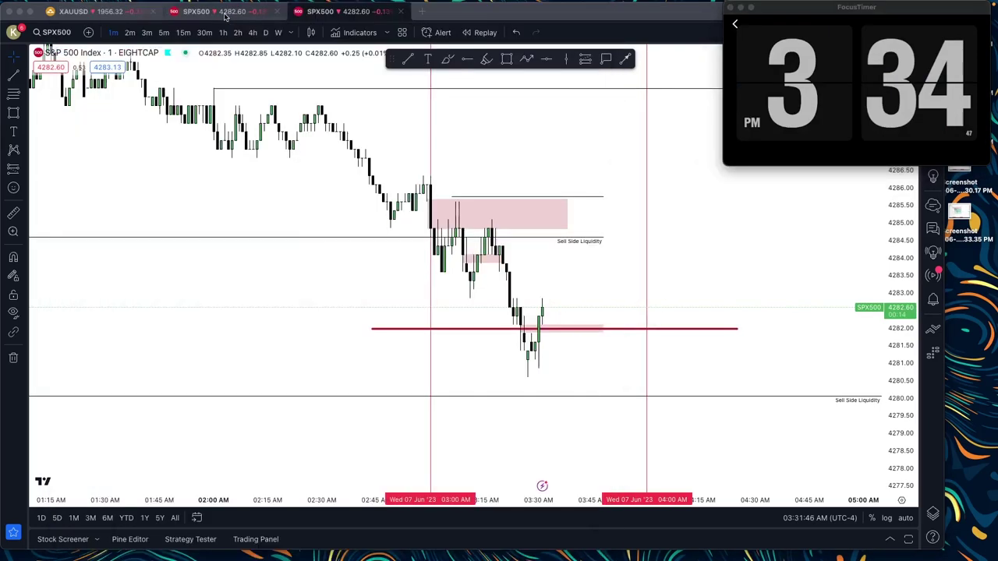
Switch to Discord and review the trade updates and members' screenshots posted earlier in the real-time-silver-bullet channel.
mouse_move(420, 543)
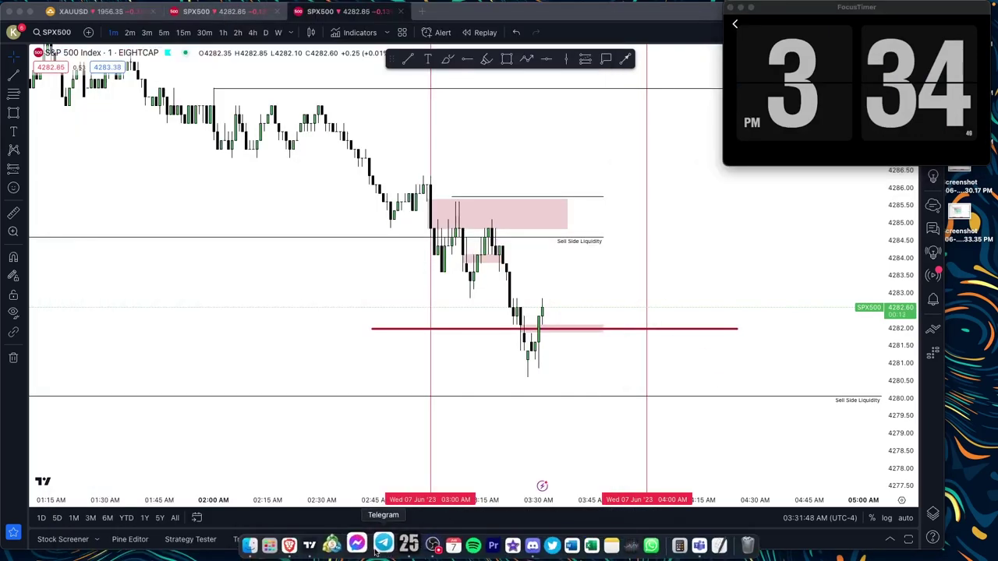
click(533, 544)
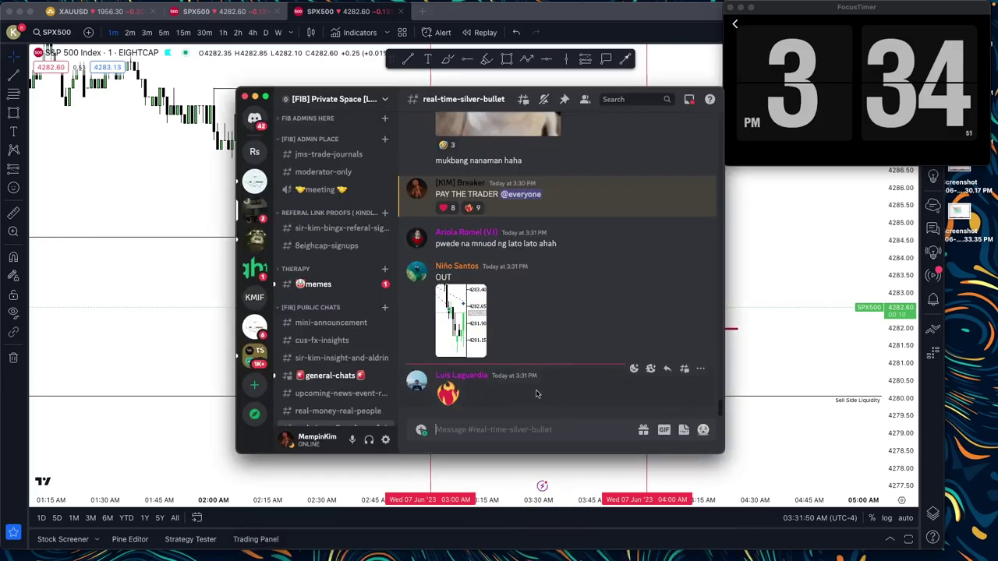
scroll(516, 372, up, 5)
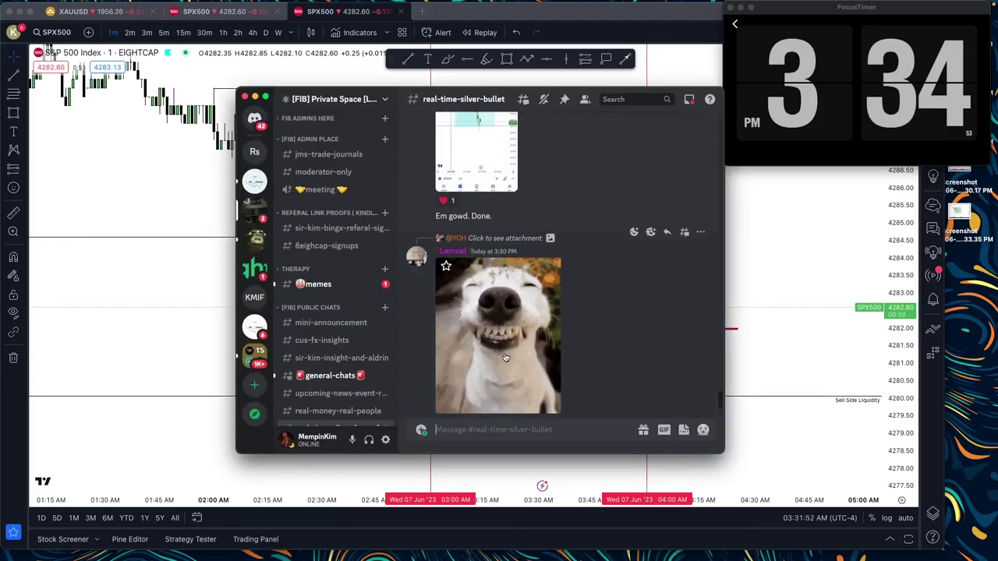
scroll(514, 357, up, 5)
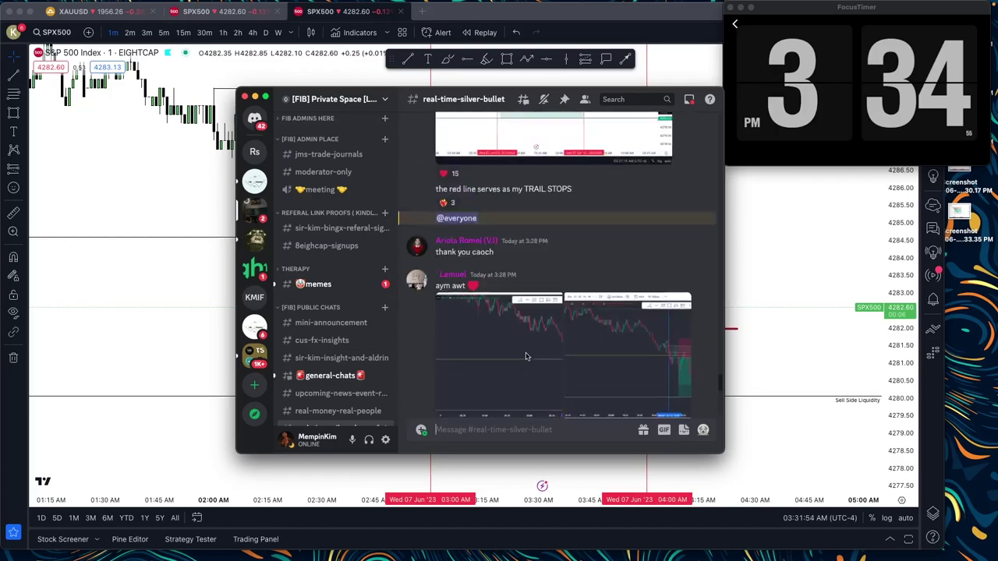
scroll(526, 357, up, 5)
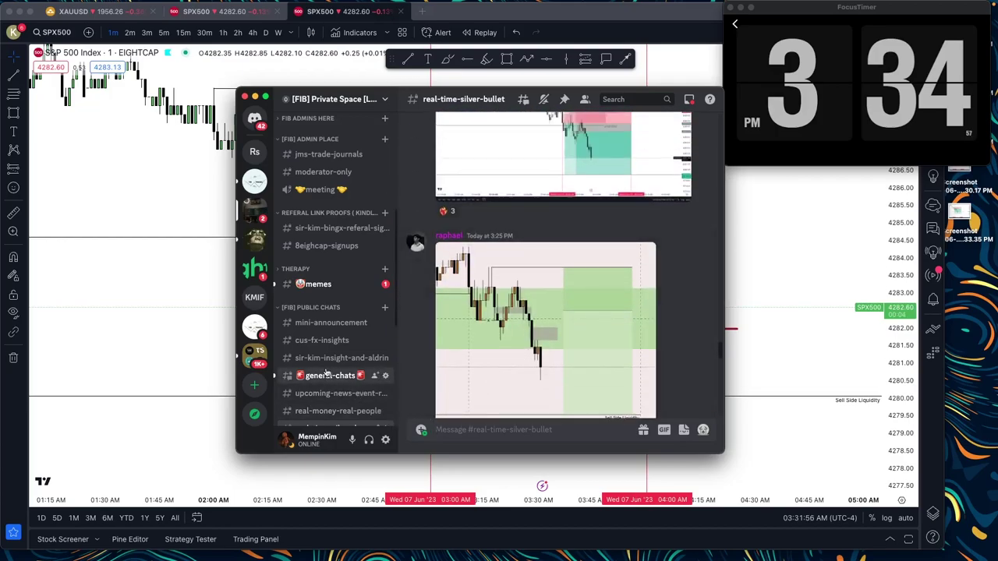
Open the general-chats channel, read through its recent messages, and close the Discord window to return to the chart.
click(328, 374)
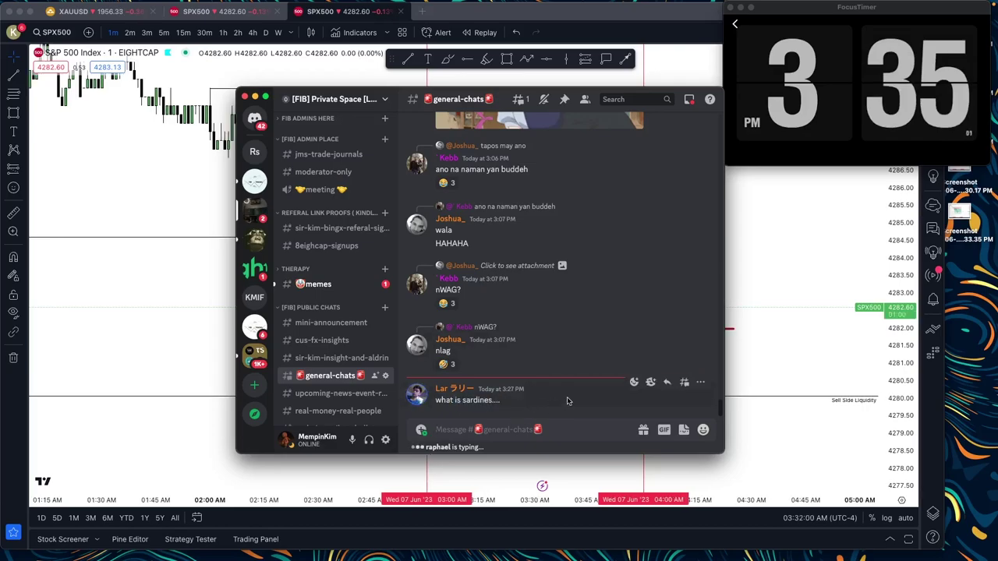
scroll(568, 400, up, 15)
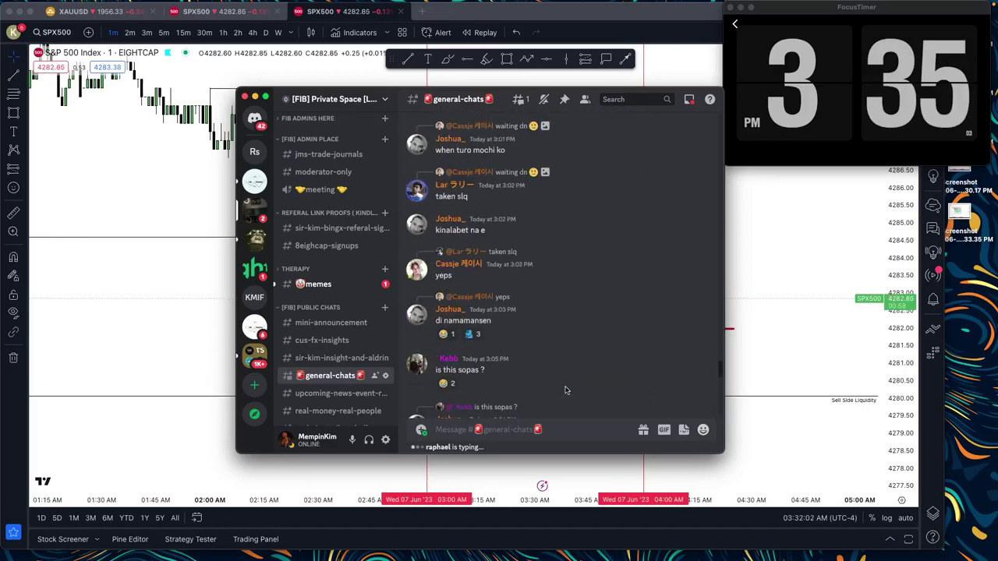
scroll(565, 390, down, 15)
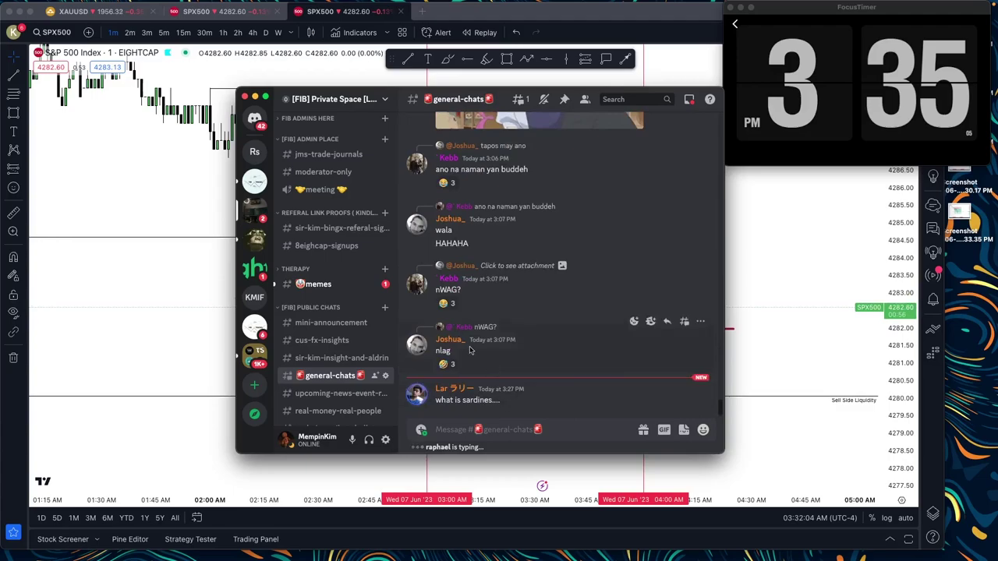
scroll(343, 335, down, 6)
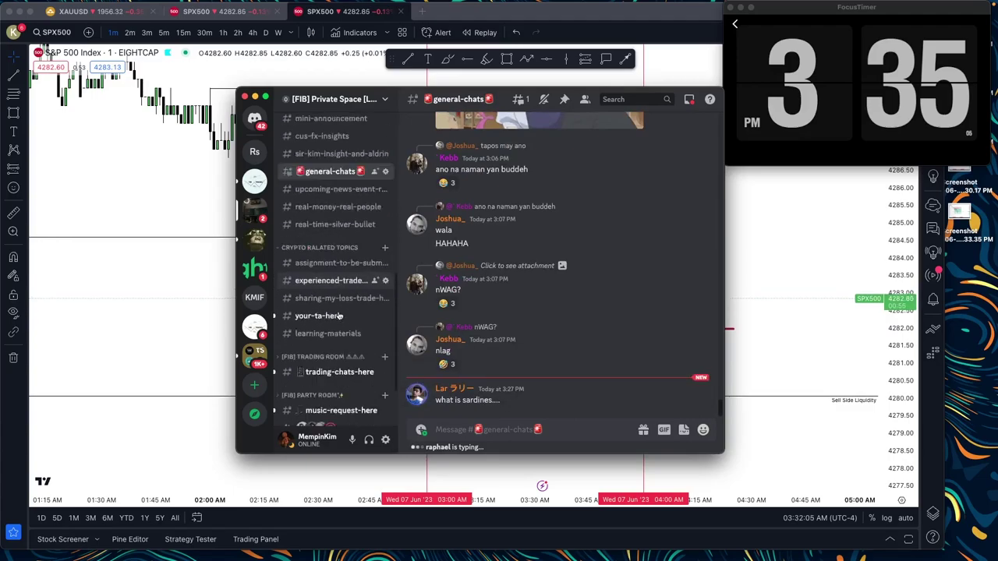
click(785, 357)
key(super+Tab)
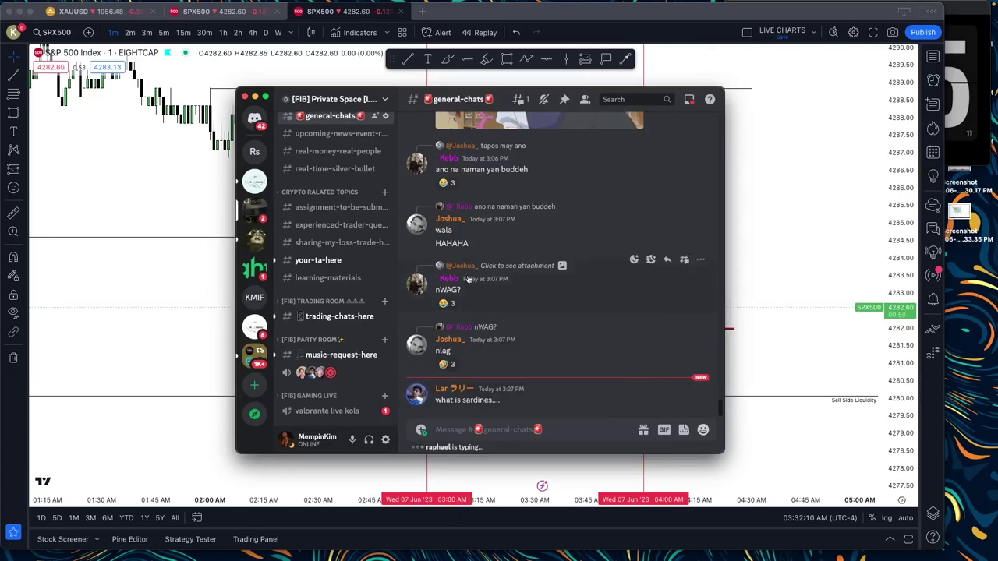
click(244, 96)
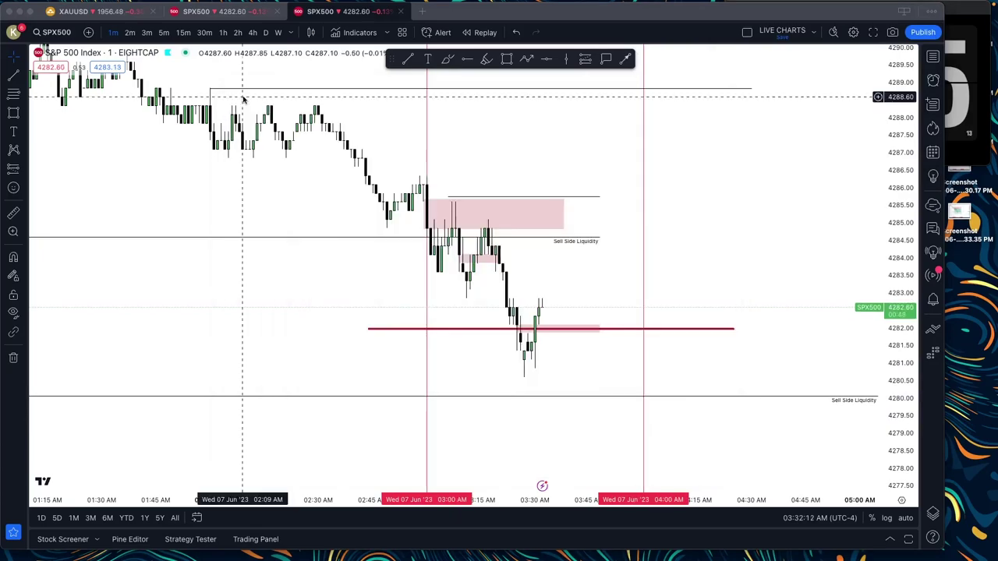
Extend the small pink zone near 4284.00 forward in time, past the latest candles.
drag(635, 273, 664, 311)
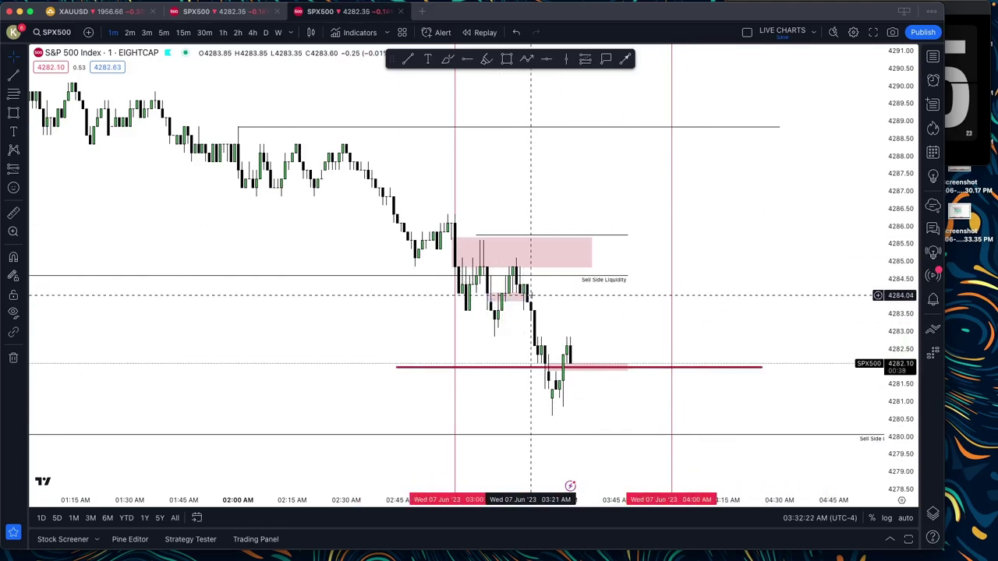
click(585, 292)
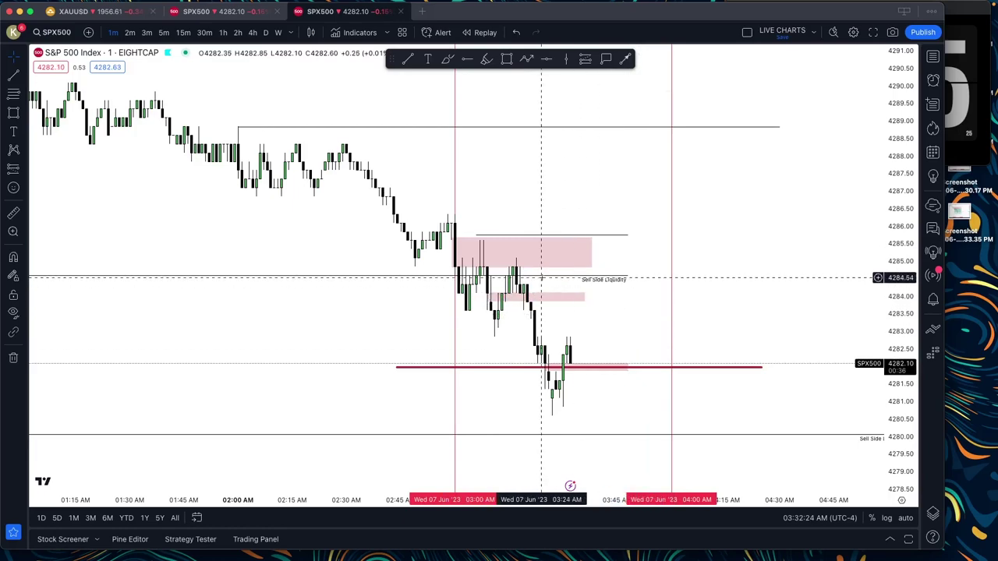